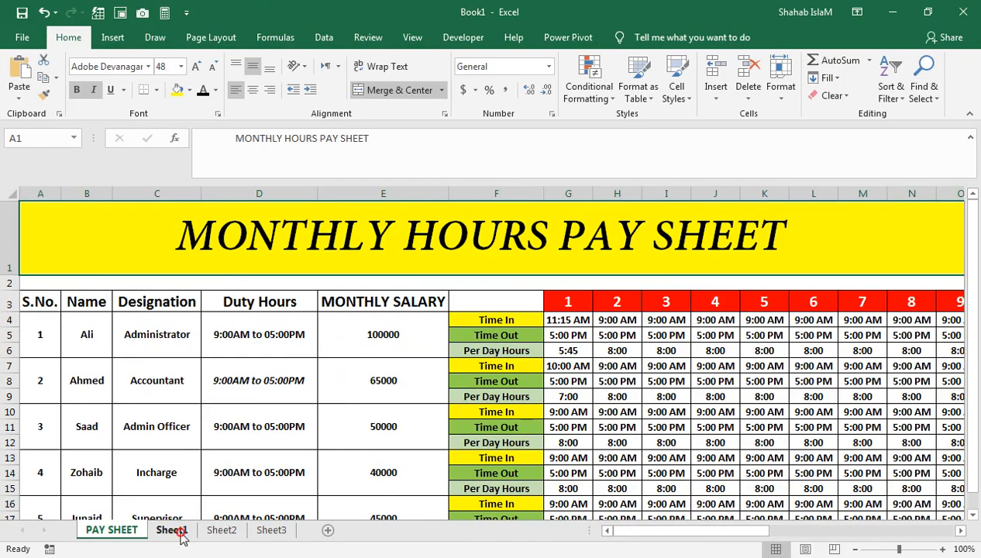
On Sheet1, enter the headings S NO in A3 and NAME in B3
left_click(172, 530)
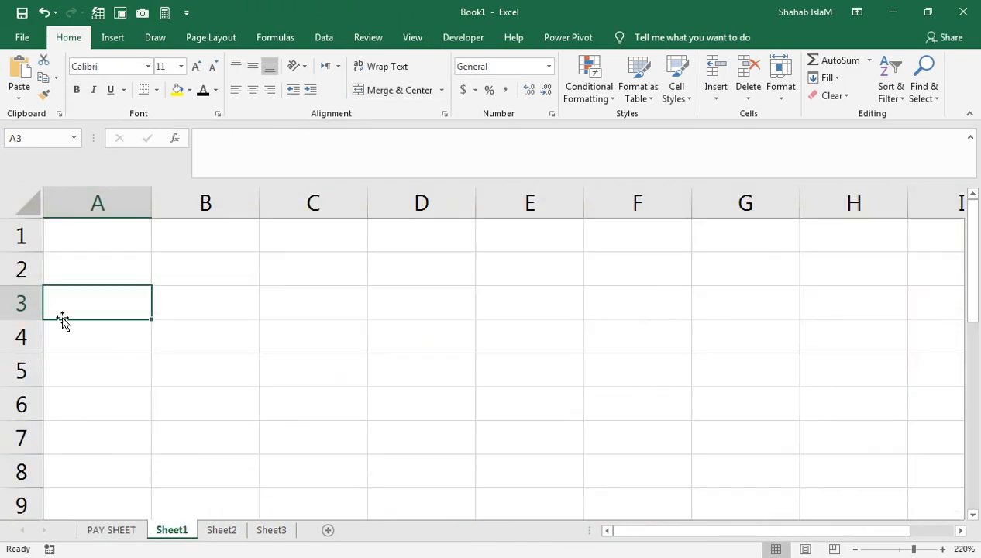
type("s NO")
key("Tab")
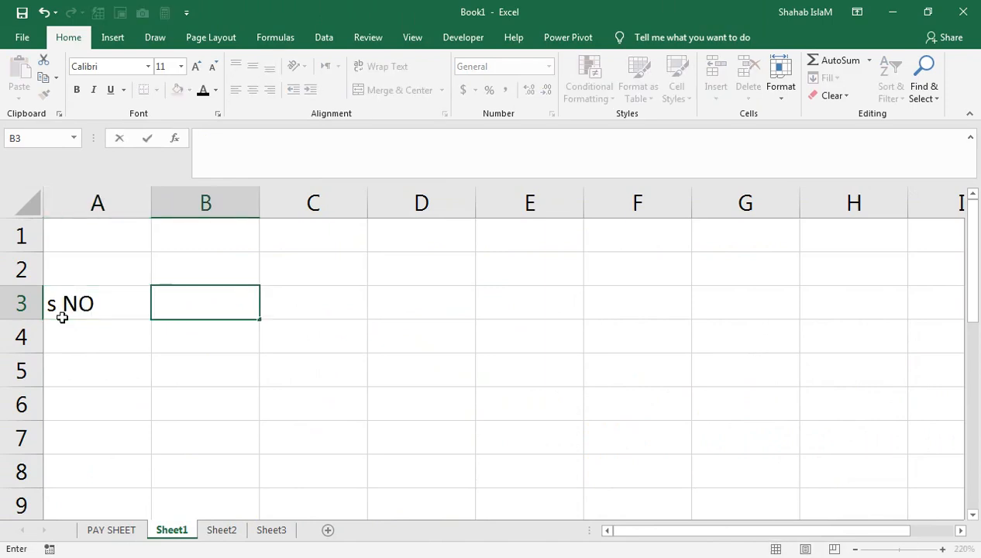
left_click(62, 317)
type("S NO")
key("Tab")
type("NM")
key("BackSpace")
type("AME")
key("Tab")
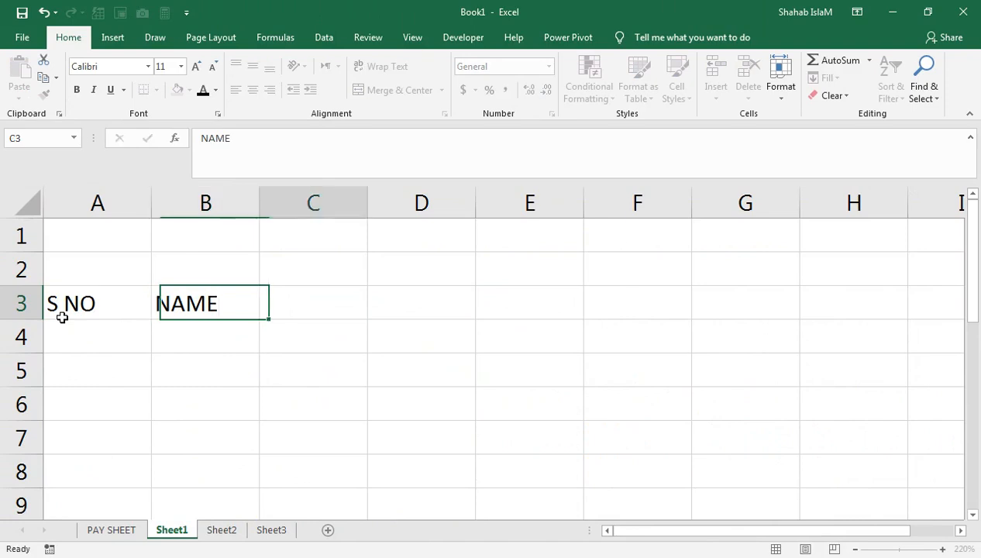
Enter the heading DESIGNATION in C3 and autofit column C to its text
type("DESIGNATION")
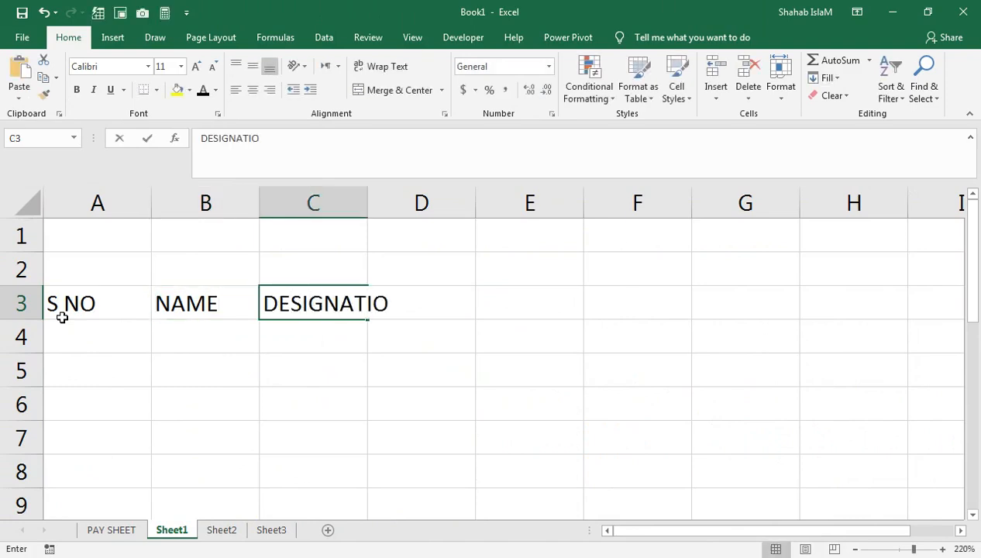
key("Tab")
key("Left")
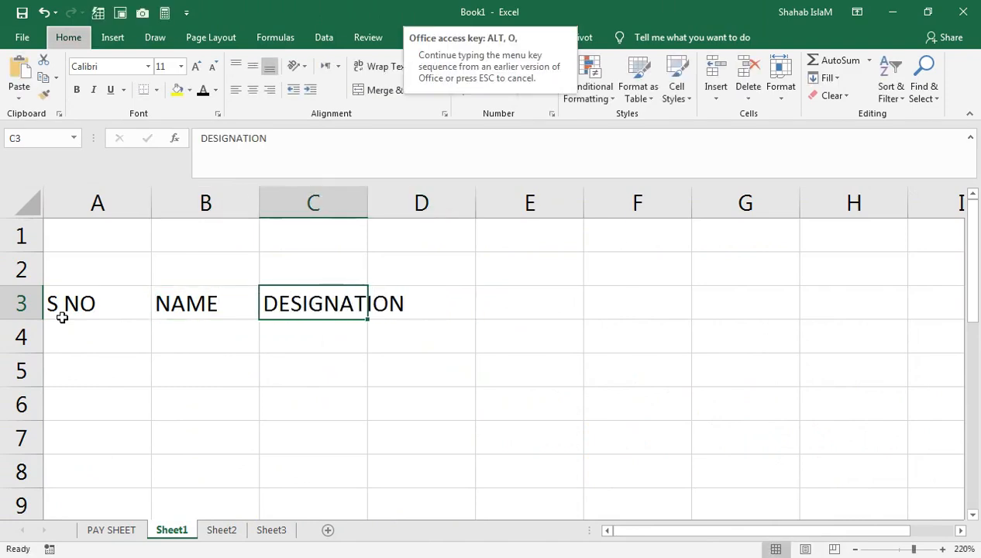
key("alt+h")
key("o")
key("i")
key("Right")
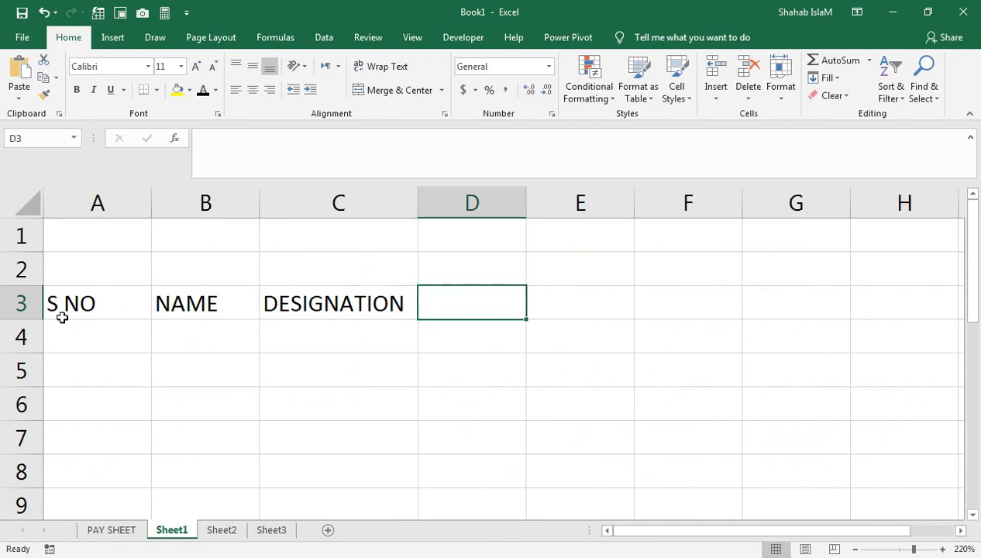
Enter the headings TIMING in D3 and SLARY in E3
type("TIMING")
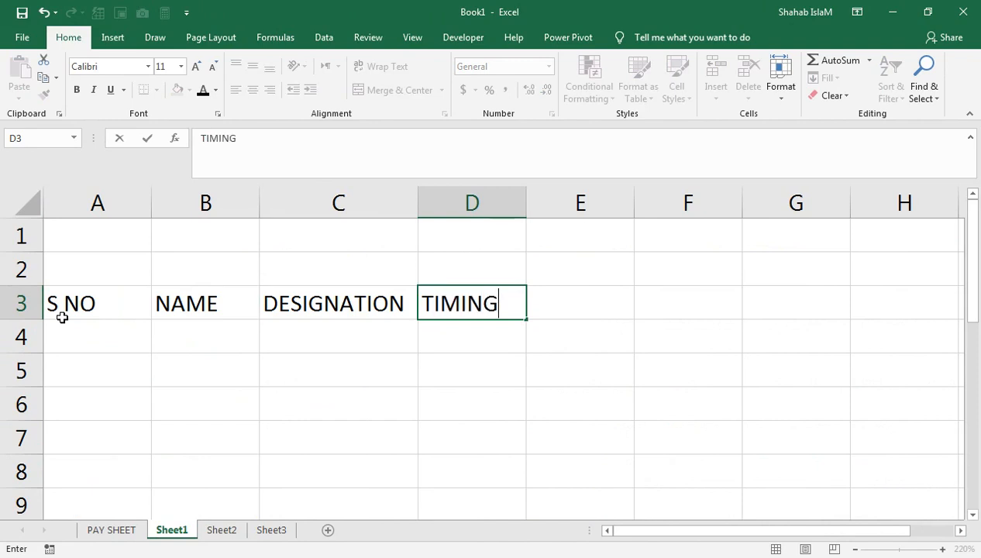
key("Tab")
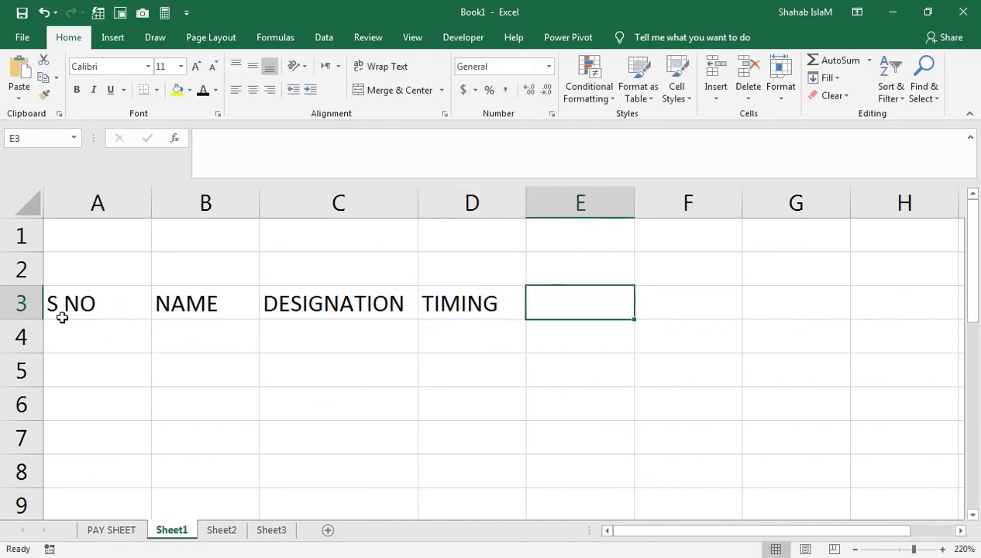
type("SLARY")
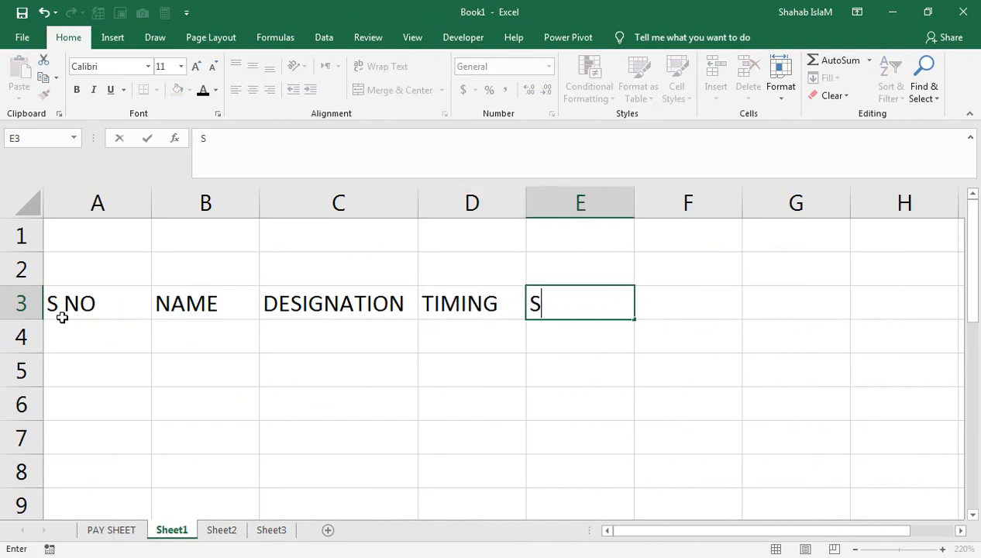
key("Tab")
key("Left")
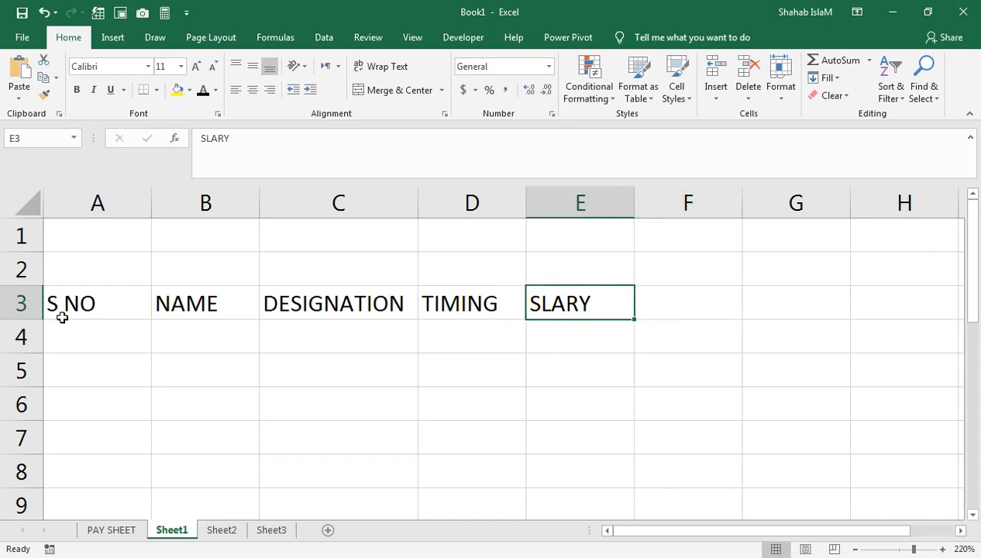
Replace the heading in D3 with DUTY HOURS and autofit column D to its text
key("Left")
type("DUTY HOURS")
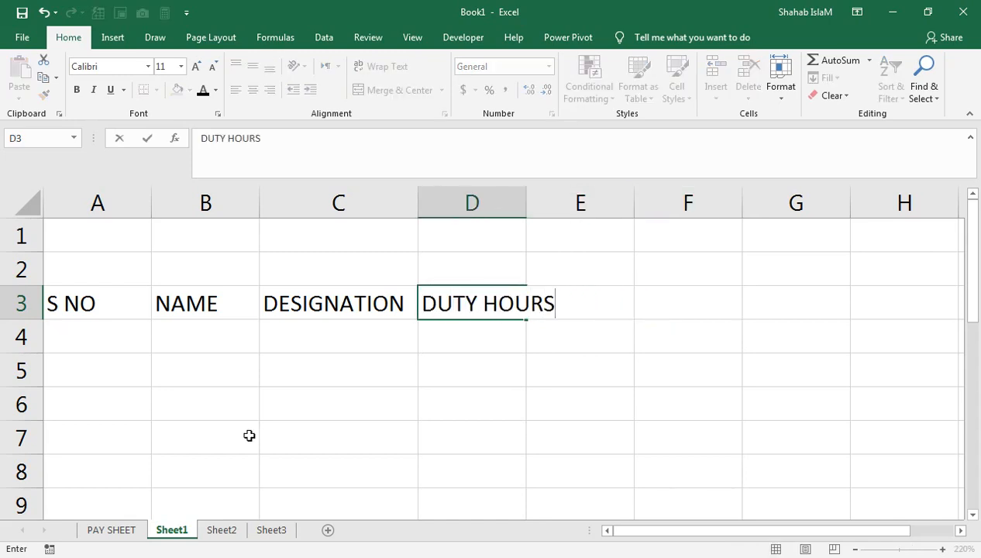
key("Right")
key("Left")
key("alt")
key("o")
key("c")
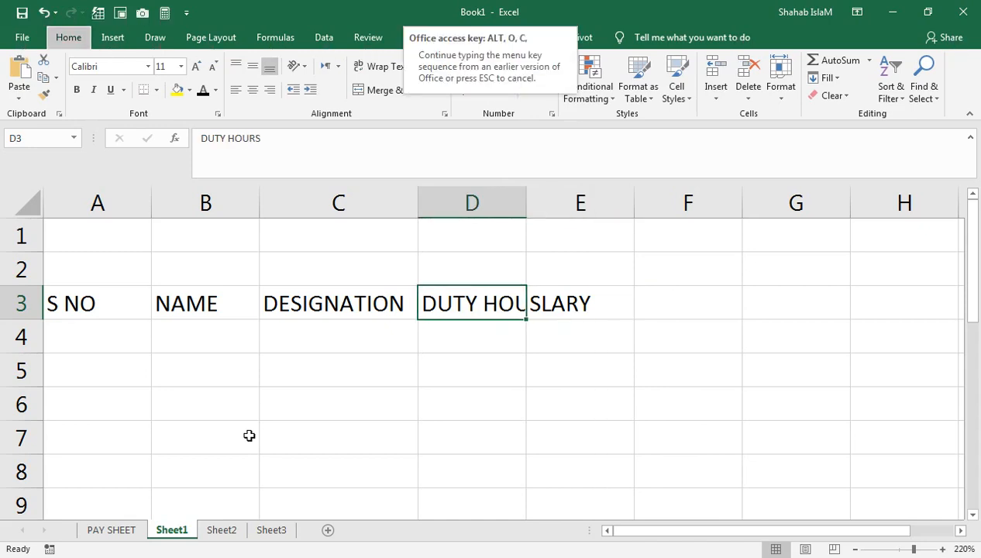
key("a")
Replace the heading in E3 with MONTHLY SALARY and autofit column E to its text
key("Right")
type("MONT")
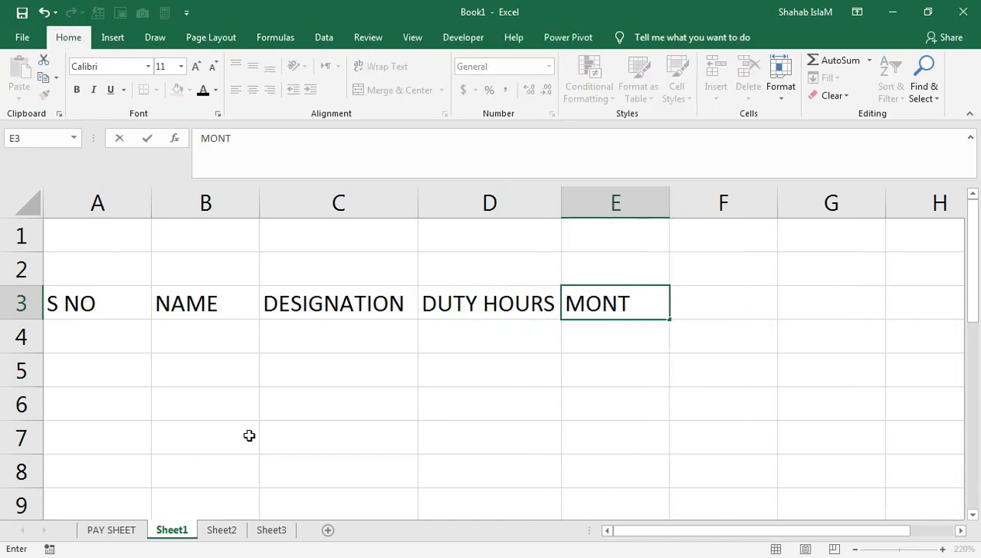
type("HLY SLA")
key("BackSpace")
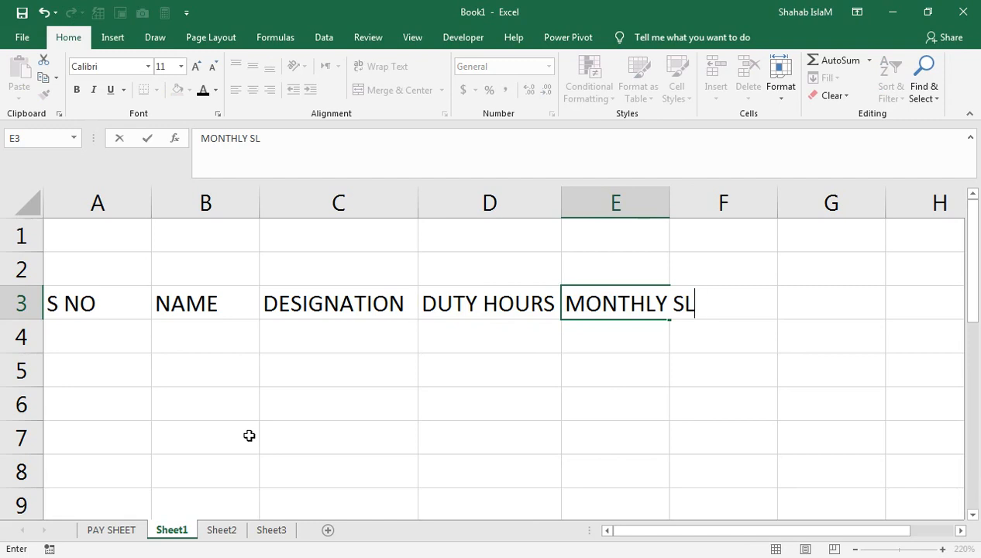
type("A")
key("BackSpace")
key("BackSpace")
type("ALARY")
key("Tab")
key("Left")
key("alt+h")
key("o")
key("i")
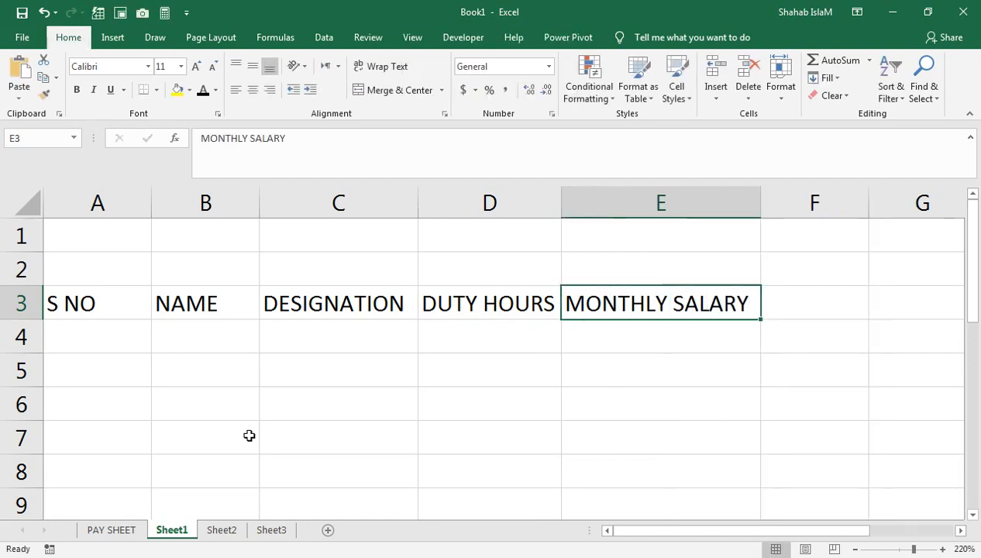
Enter the row labels TIE IN in F4 and TIME OUT in F5
key("Right")
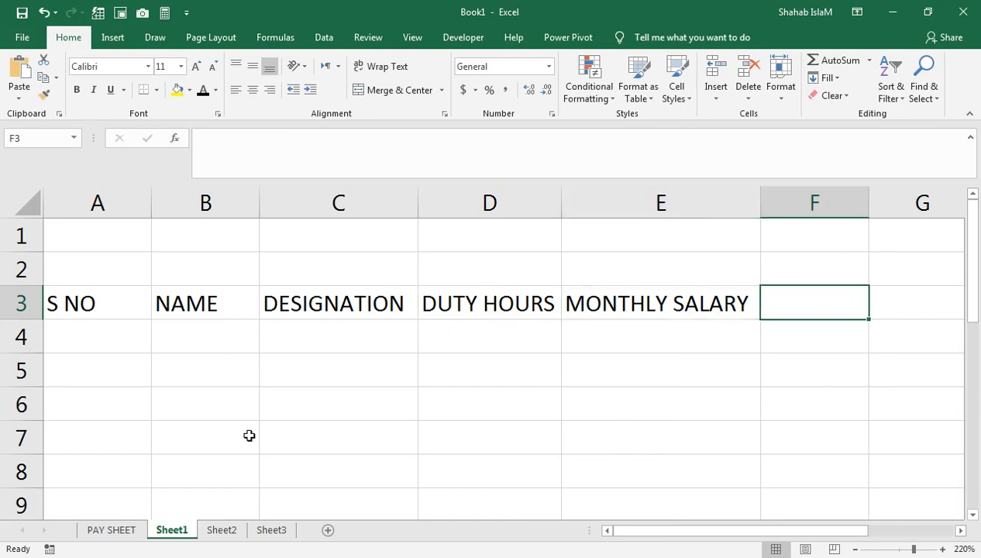
key("Down")
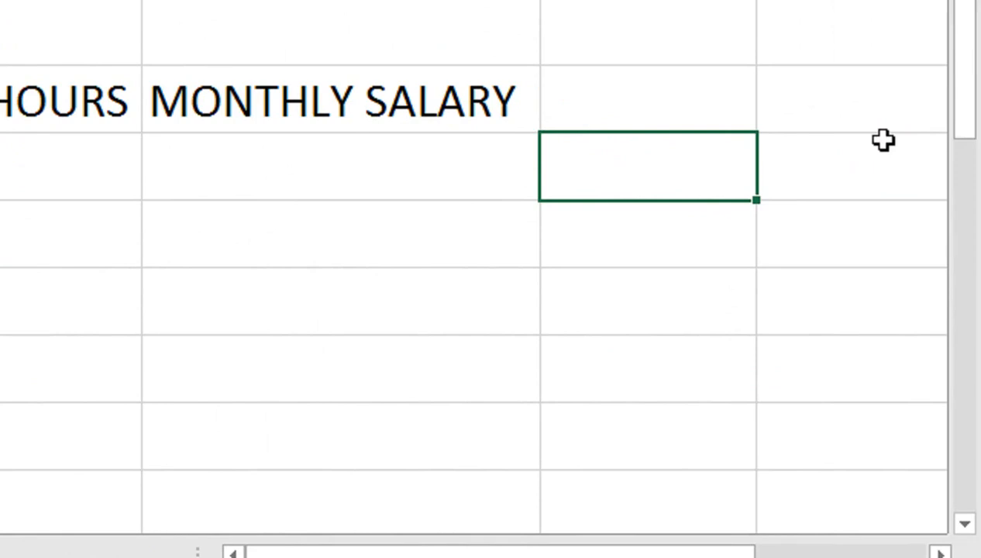
type("TIE IN")
key("Return")
type("TIM")
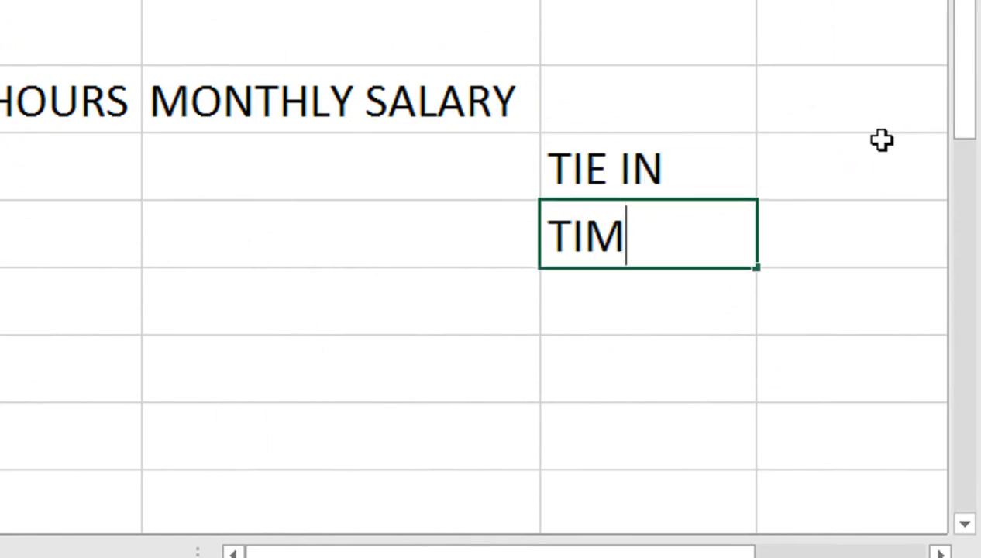
type("E OUT")
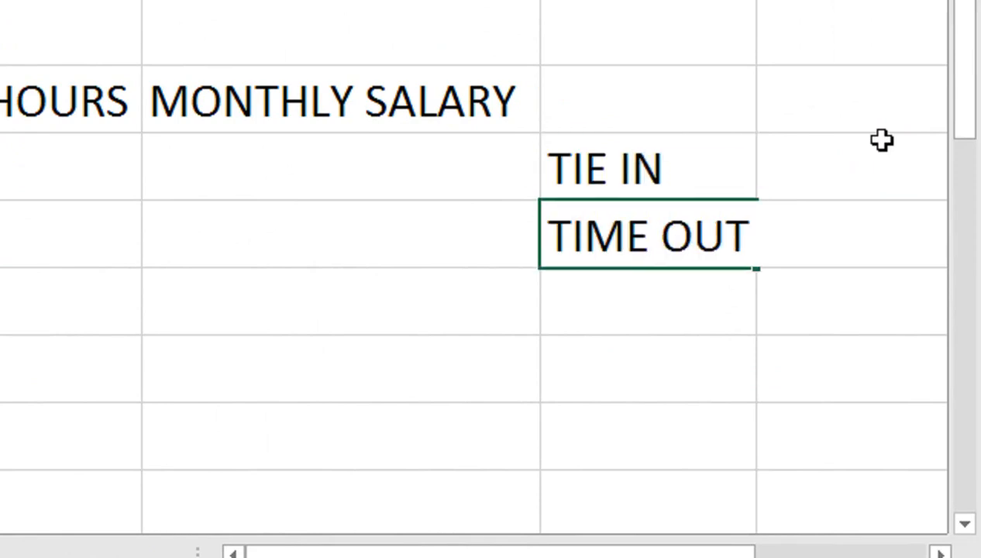
key("Return")
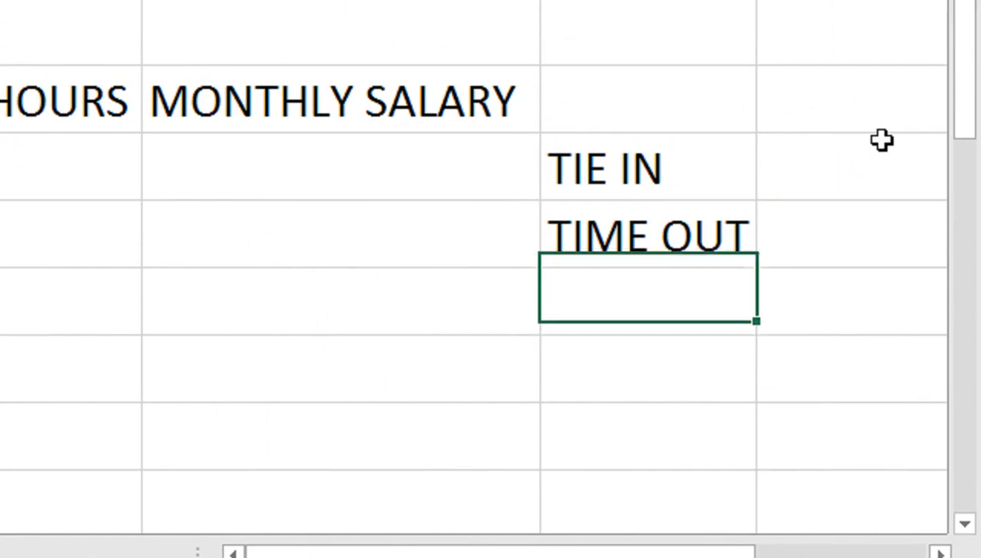
Correct the row label in F4 to TIME IN
key("Up")
key("Up")
type("T")
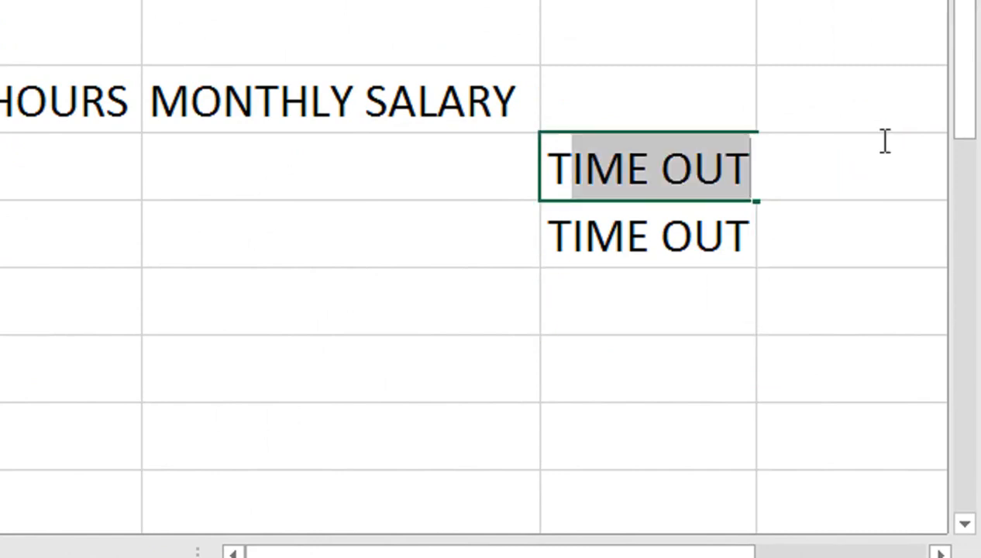
key("ctrl+Return")
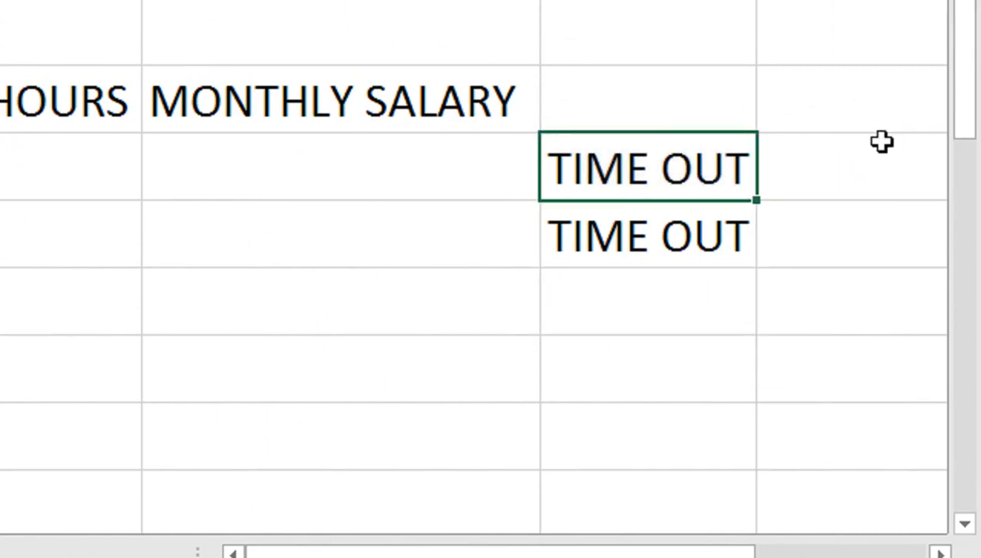
key("BackSpace")
type("TIME ")
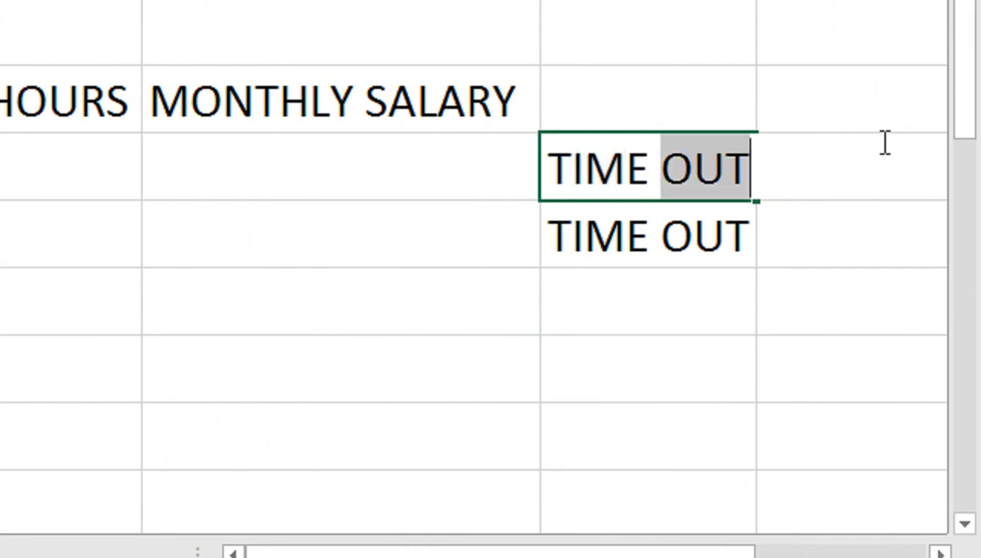
type("IN")
key("Return")
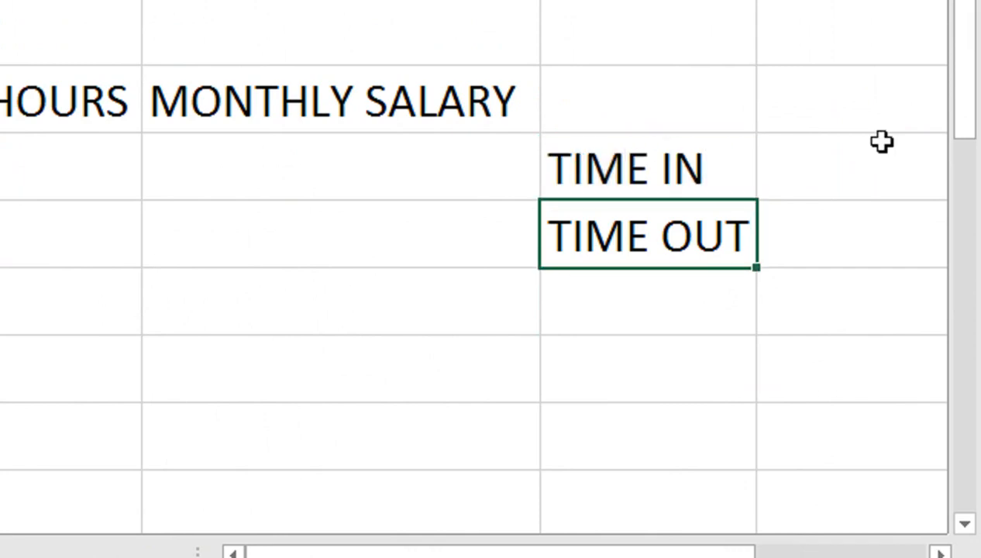
Enter the row label PER DAY HOURS in F6, below TIME OUT
left_click(626, 309)
type("PER D")
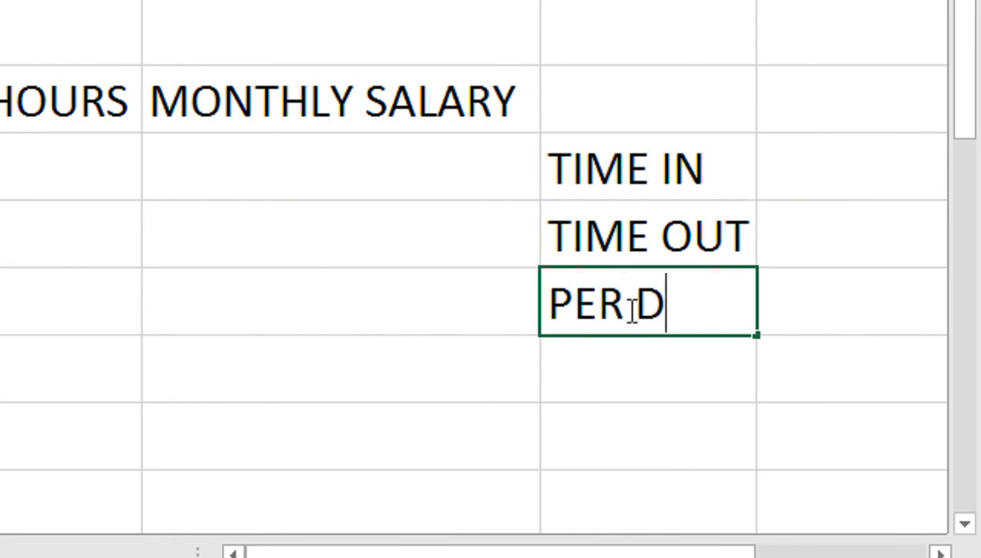
type("AY HOUR")
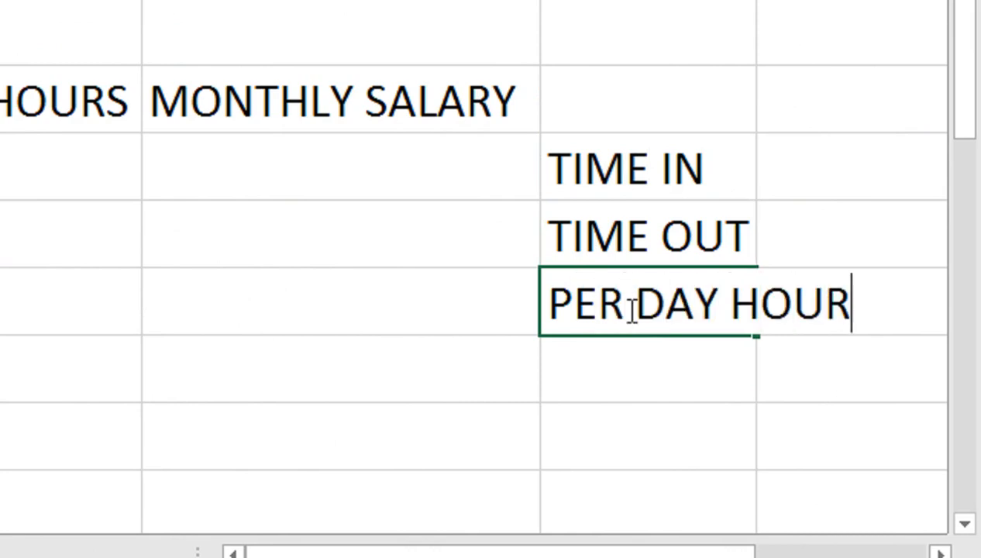
type("S")
key("Return")
key("Up")
key("Up")
key("Up")
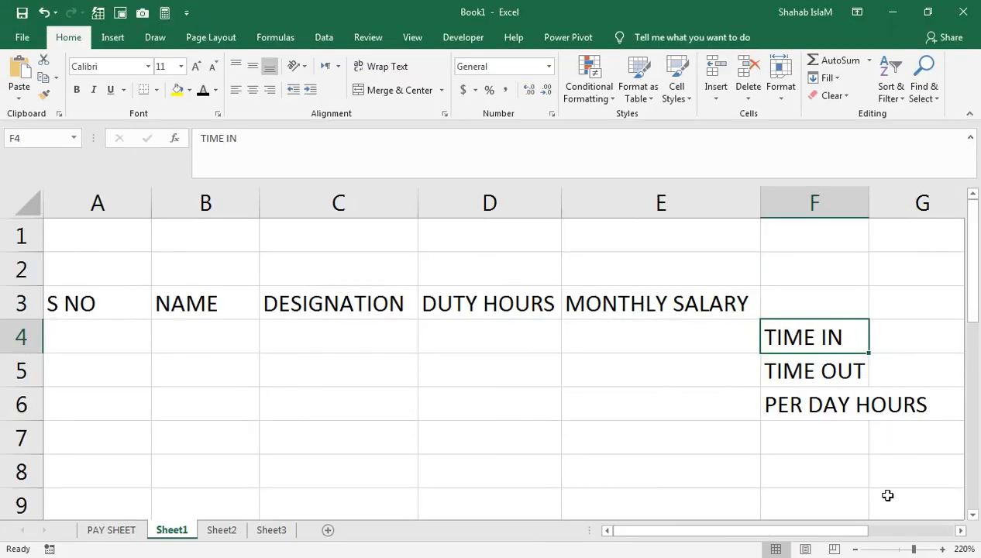
Merge and center cells A4:A6 under the S NO heading
left_click_drag(913, 549, 904, 550)
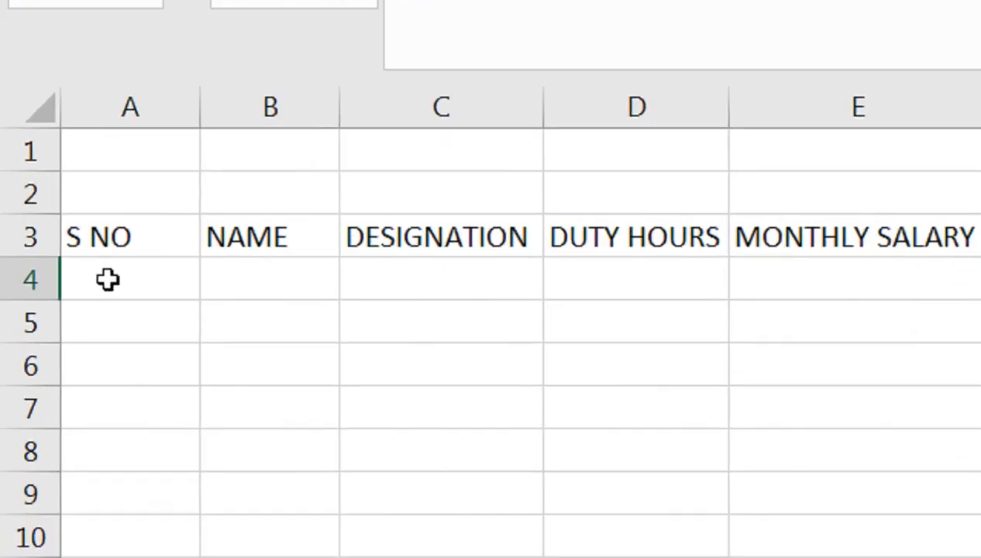
left_click_drag(54, 283, 68, 332)
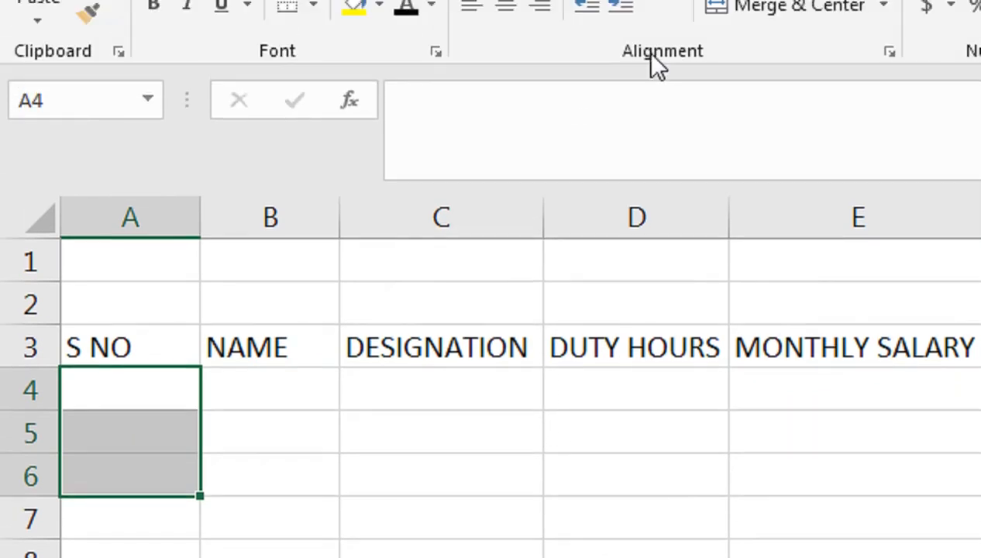
left_click(766, 0)
left_click(241, 557)
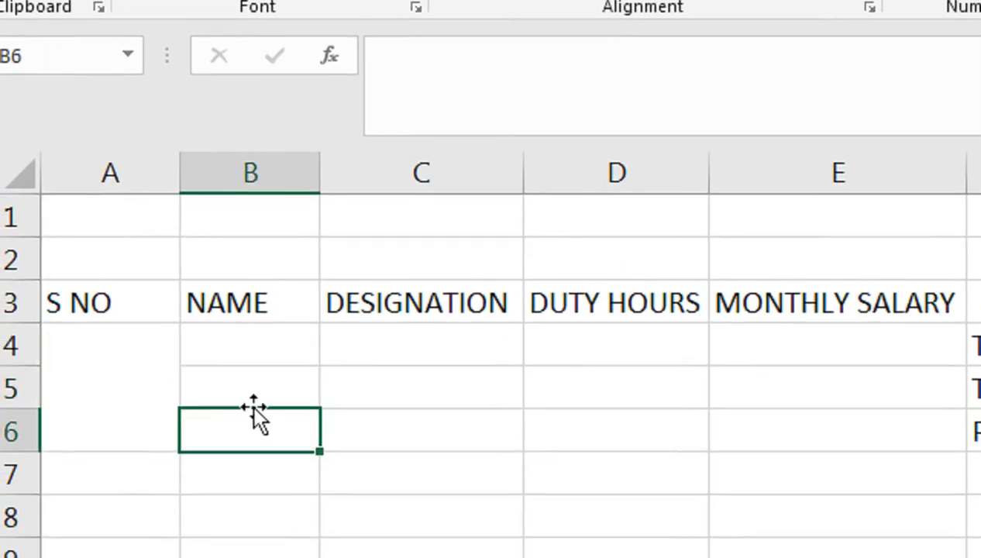
Merge and center cells B4:B6 under the NAME heading
left_click_drag(274, 525, 273, 557)
left_click(287, 422)
left_click_drag(287, 349, 289, 423)
left_click(289, 423)
left_click_drag(152, 288, 149, 319)
left_click(149, 322)
key("shift+Up")
key("shift+Up")
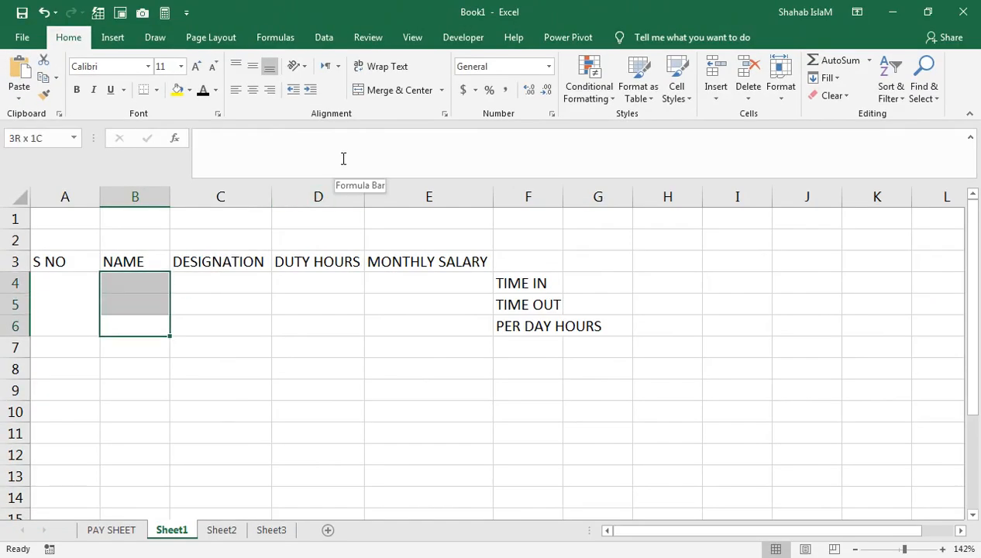
left_click(384, 90)
Merge and center C4:C6, D4:D6 and E4:E6 separately, giving one cell under each heading
left_click_drag(199, 284, 199, 320)
left_click(384, 89)
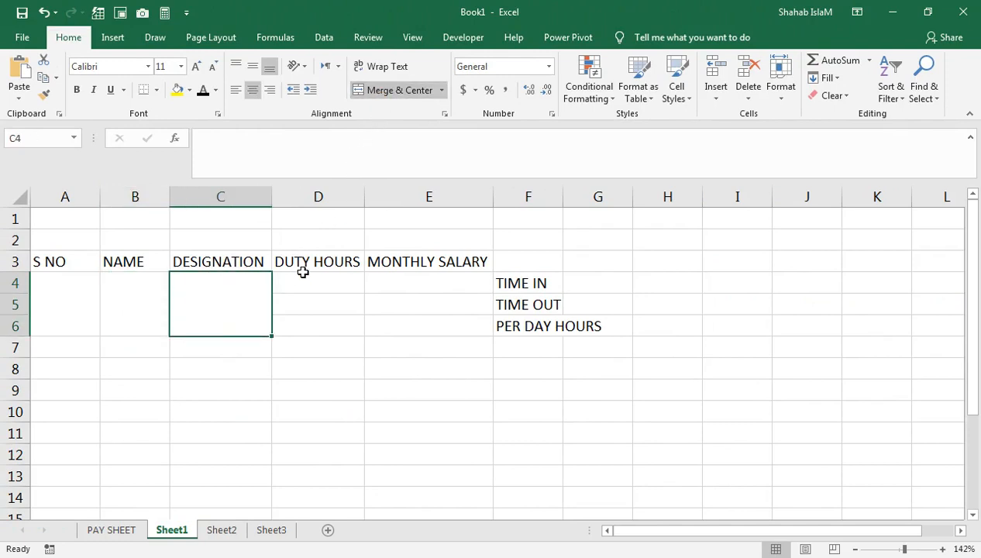
left_click_drag(302, 280, 303, 328)
left_click(399, 91)
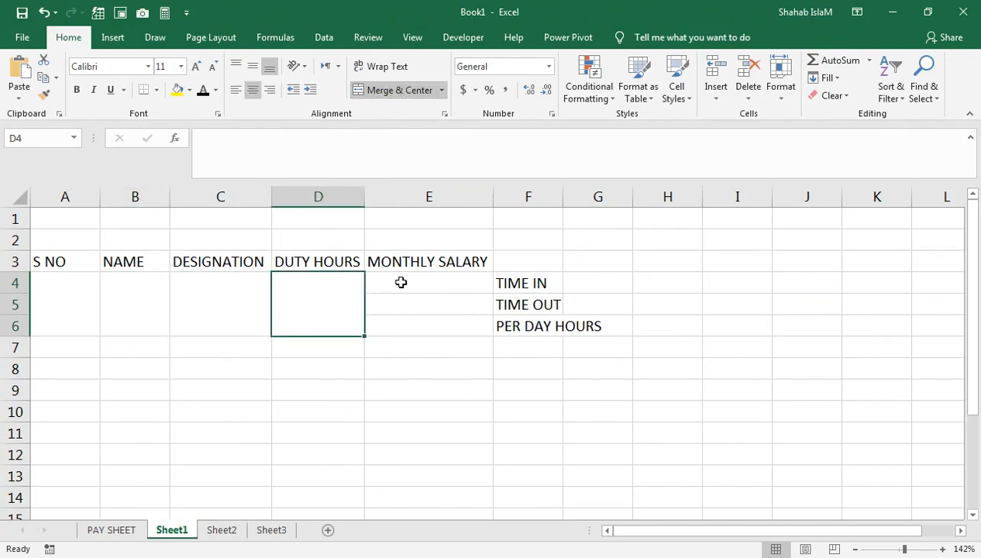
left_click_drag(400, 282, 407, 332)
left_click(373, 89)
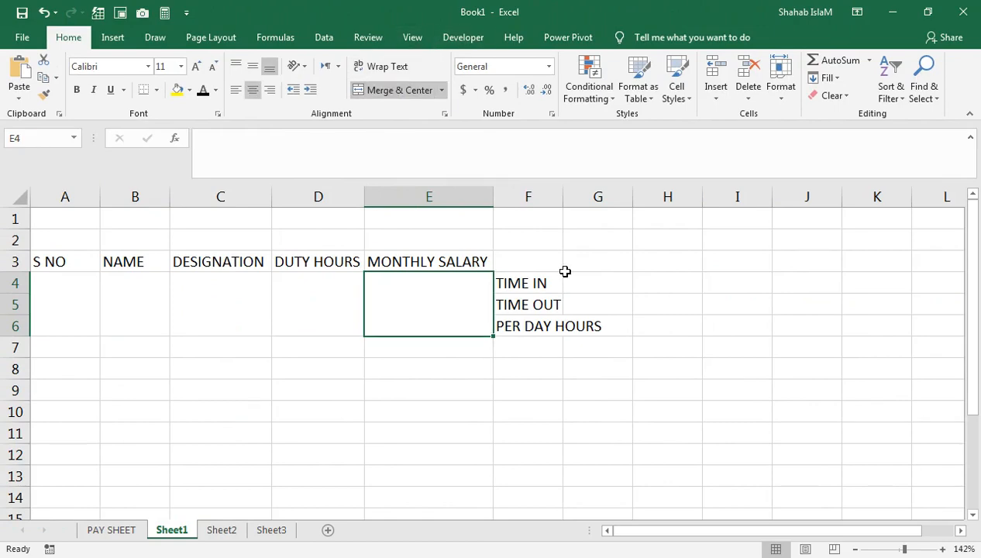
Autofit the width of column F to its row labels
double_click(492, 105)
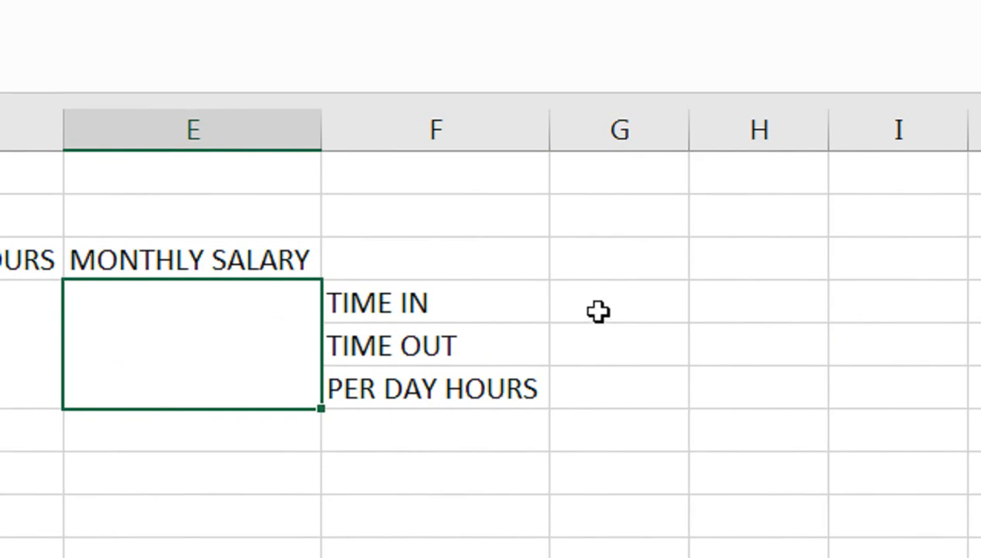
Enter the formula =G5-G4 in G6 to calculate the per-day hours from time out and time in
left_click(574, 396)
type("=")
left_click(593, 340)
type("-")
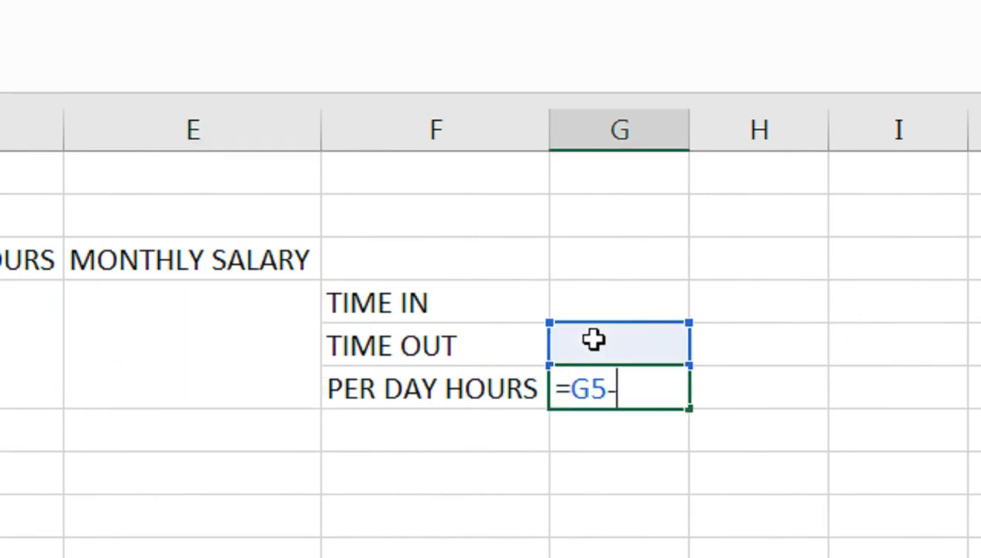
left_click(606, 297)
key("Return")
key("Up")
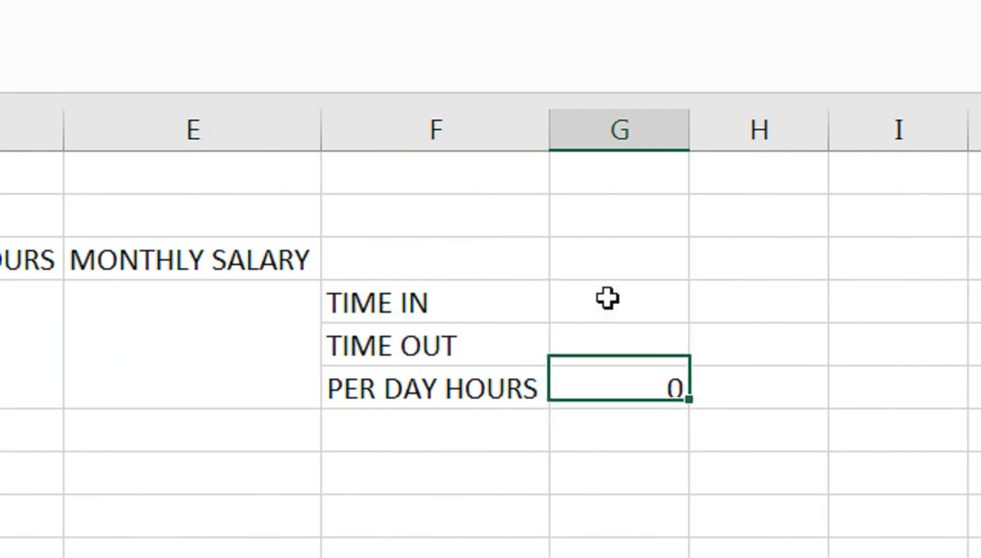
Enter 09:00 as the time in in G4 and 17:00 as the time out in G5
left_click(606, 298)
type("09:")
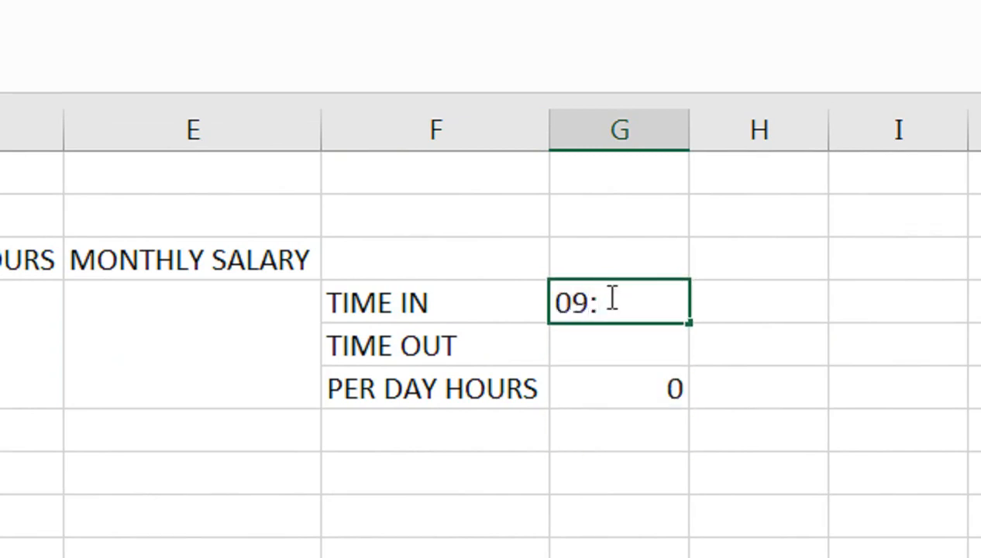
type("00")
key("Return")
type("17:00")
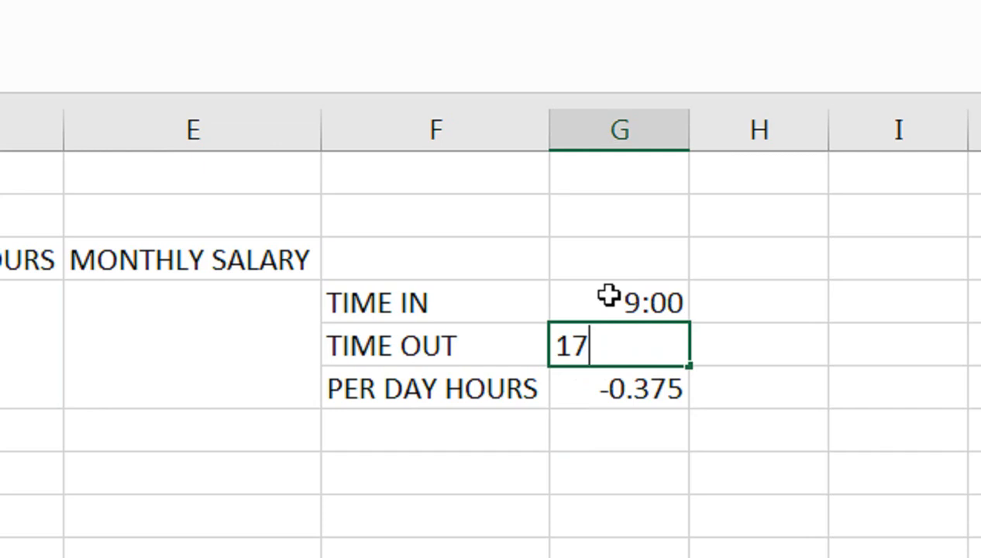
key("Return")
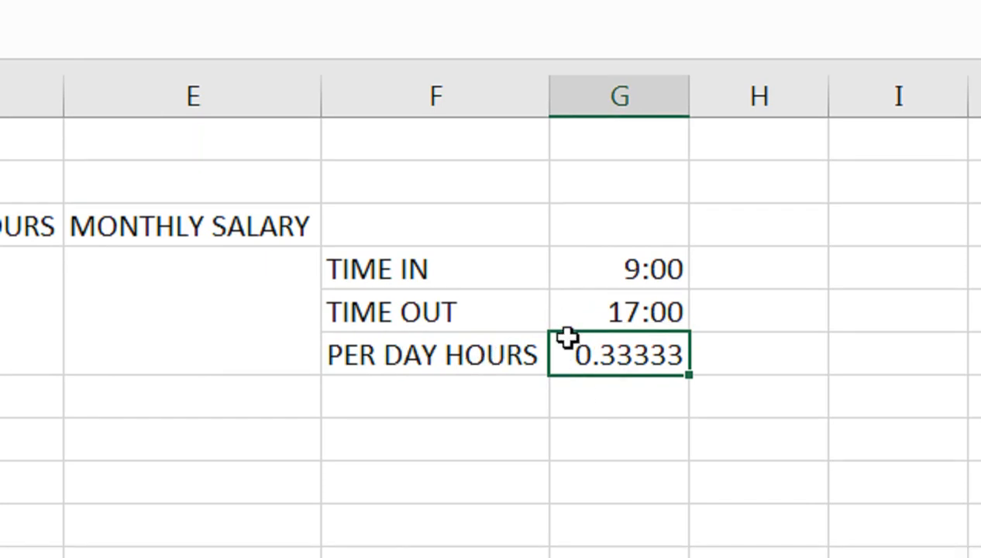
Format the per-day hours cell G6 with the Time number format type 13:30
scroll(566, 338, "left", 3)
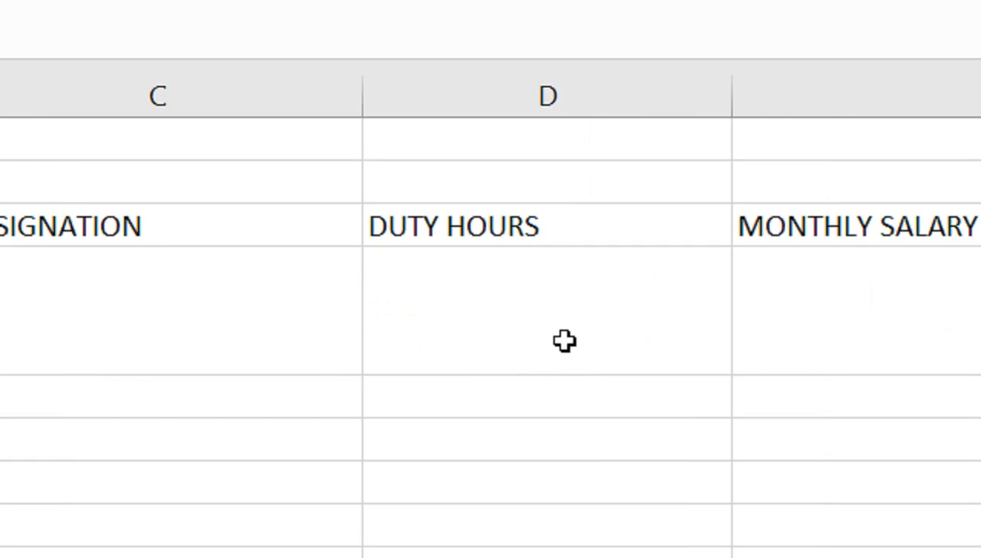
scroll(564, 341, "right", 3)
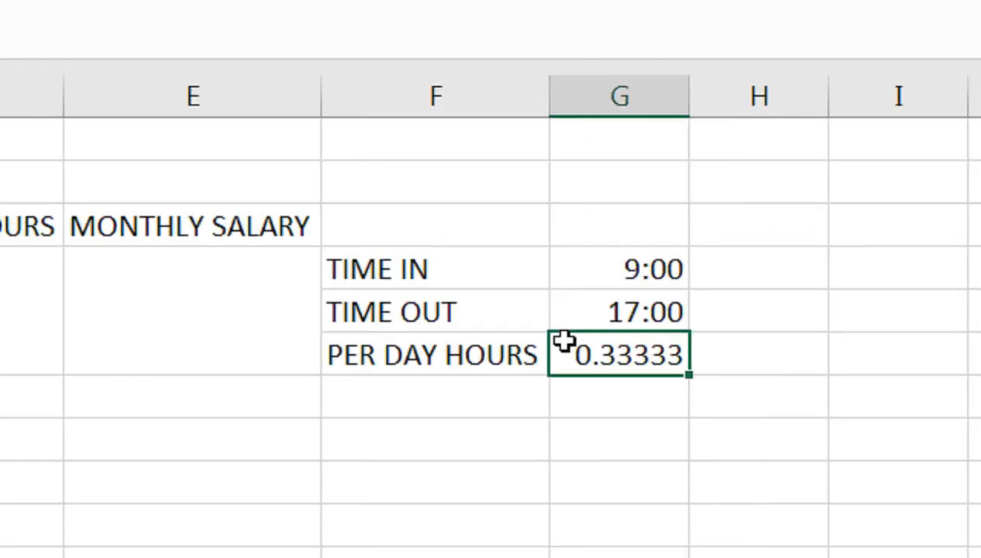
key("ctrl+1")
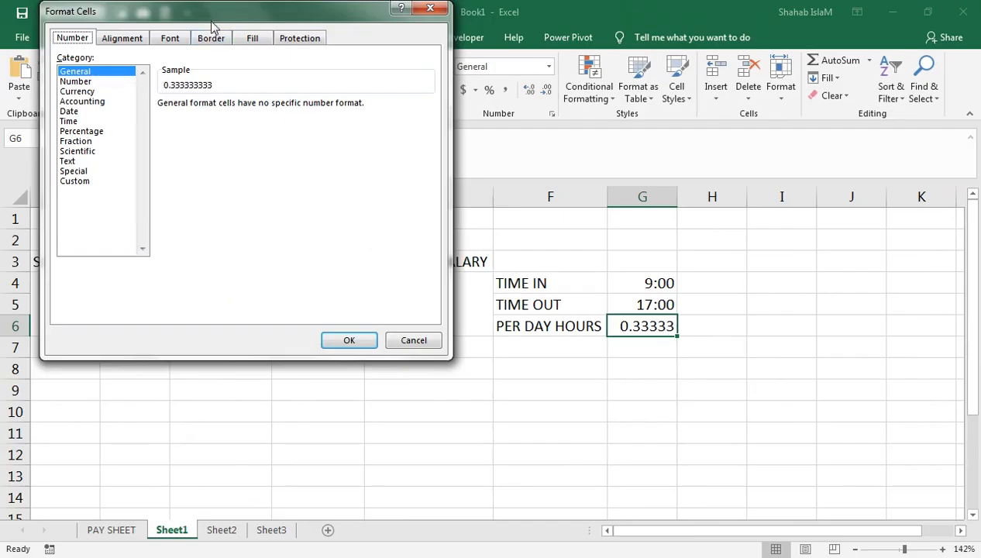
left_click_drag(213, 26, 495, 193)
left_click(355, 353)
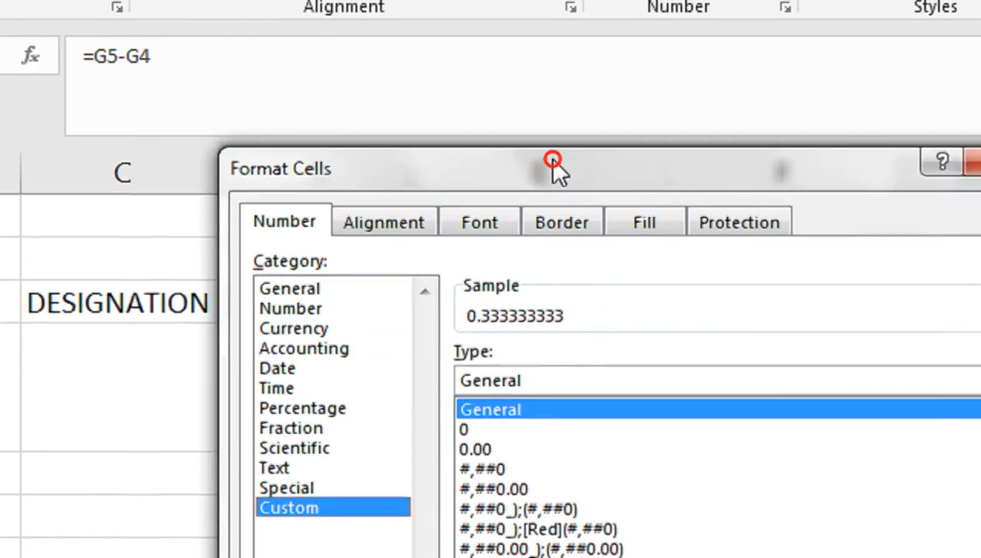
left_click_drag(657, 38, 410, 15)
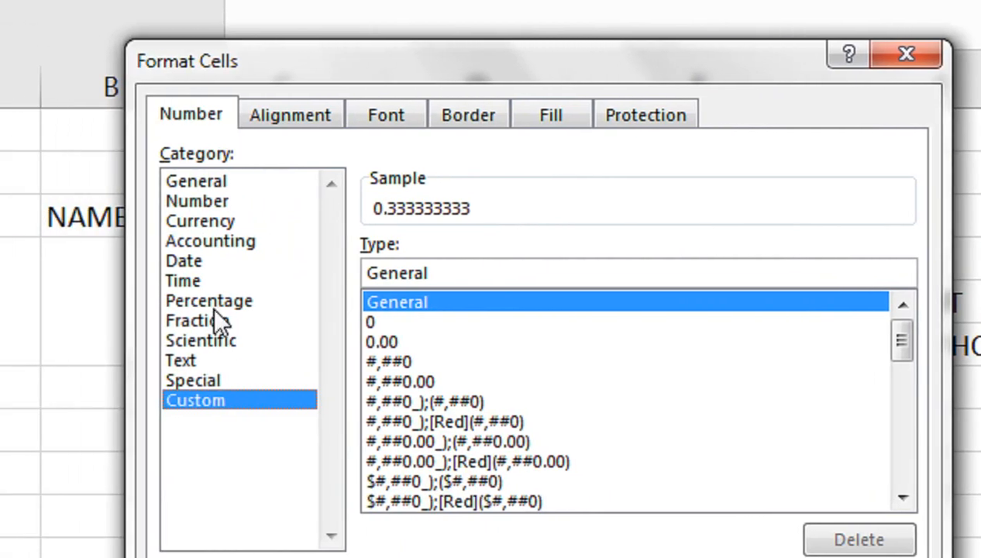
left_click(248, 280)
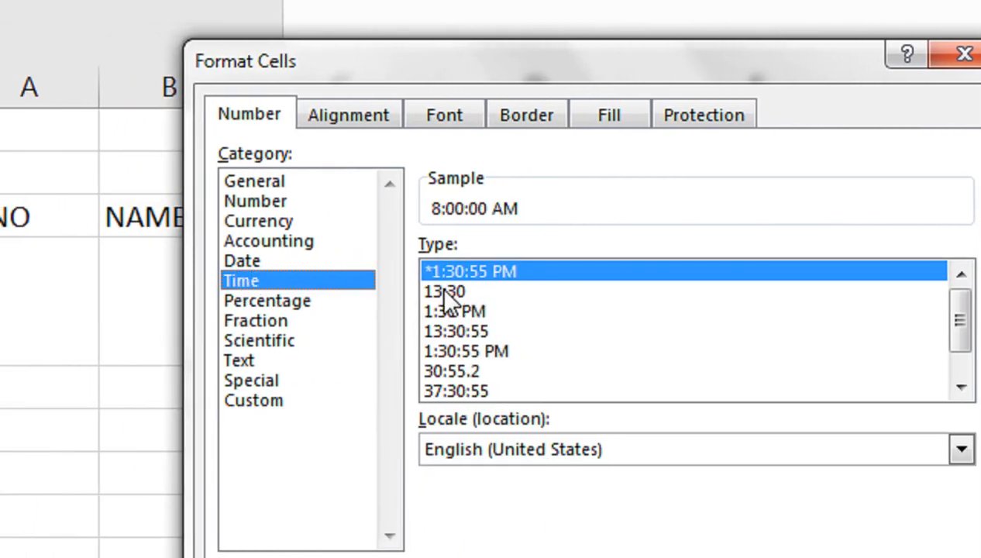
left_click(450, 292)
left_click(728, 557)
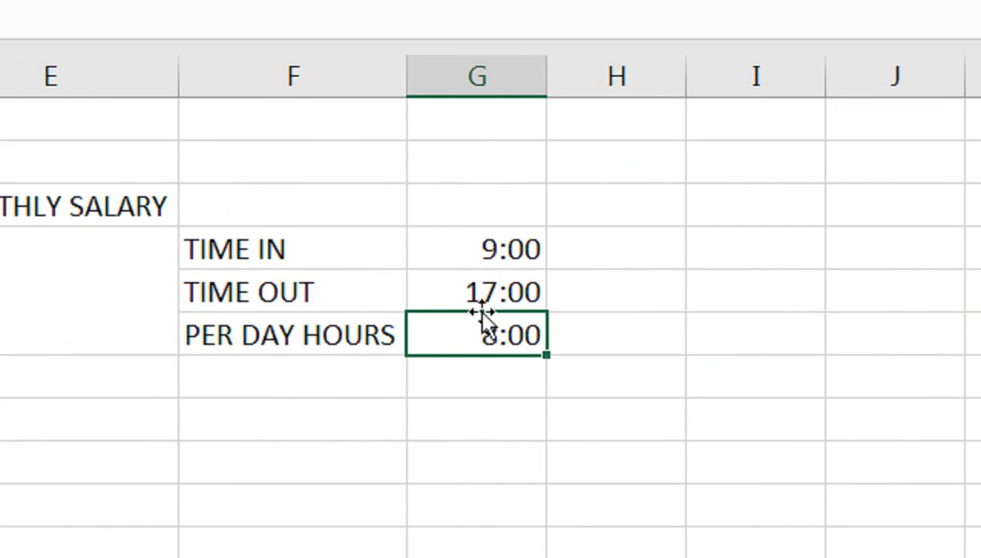
Format the time out cell G5 with the Time number format type 1:30 PM
left_click_drag(475, 258, 473, 303)
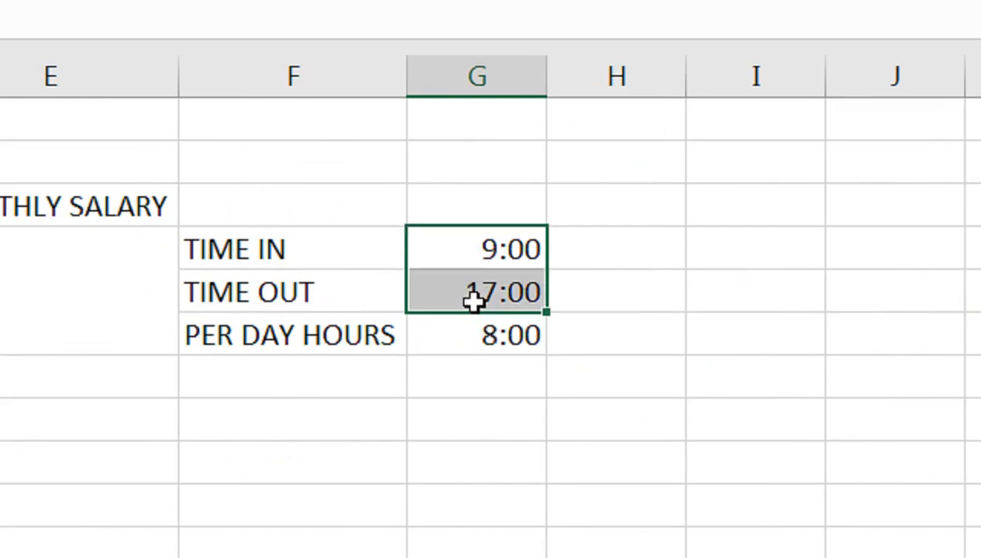
left_click(474, 302)
key("ctrl+1")
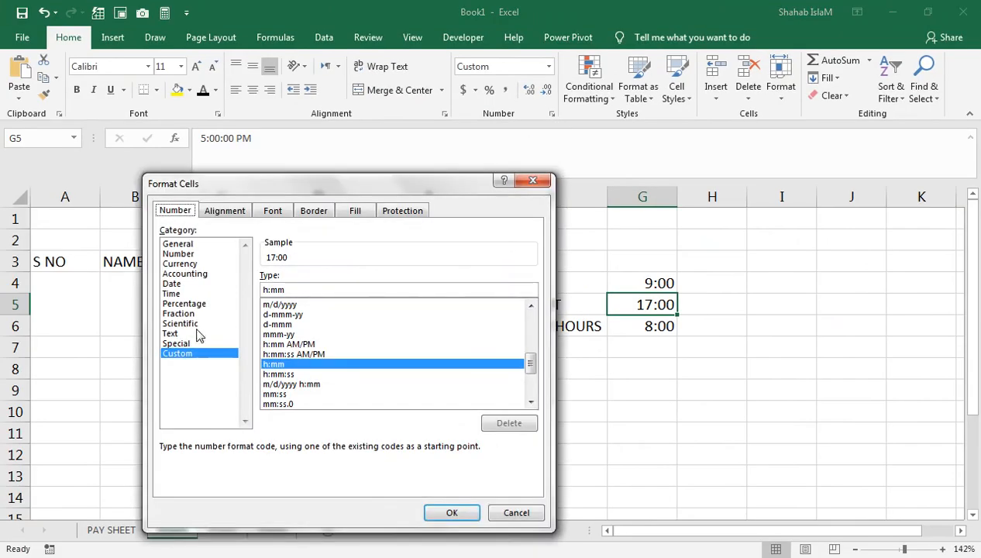
left_click(170, 293)
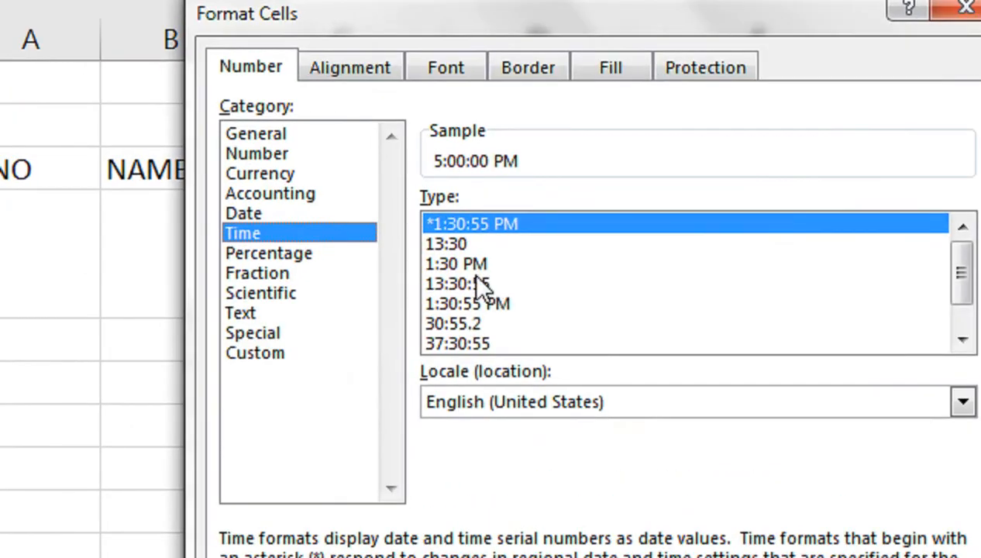
left_click(466, 265)
left_click(465, 513)
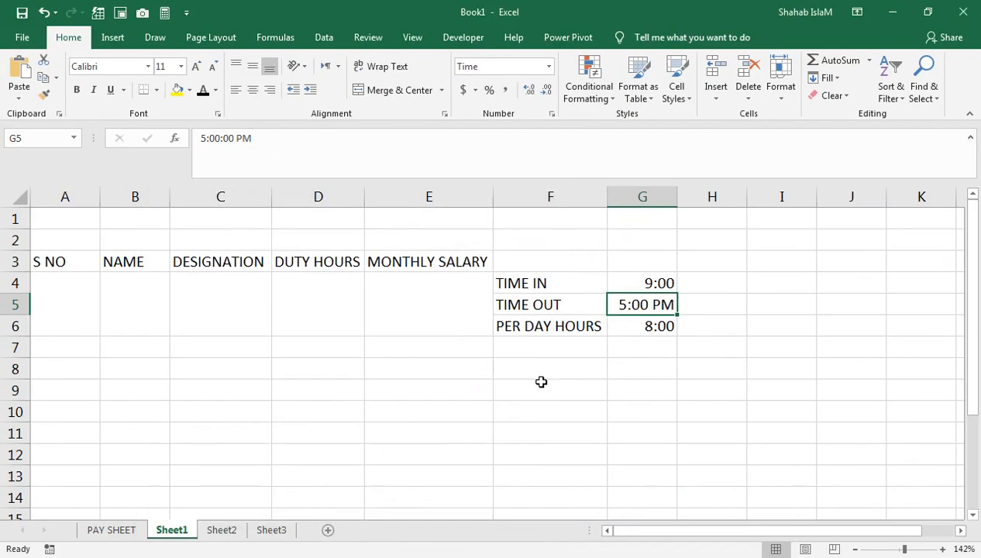
Format the time in cell G4 with the Time number format type 1:30 PM
left_click(643, 282)
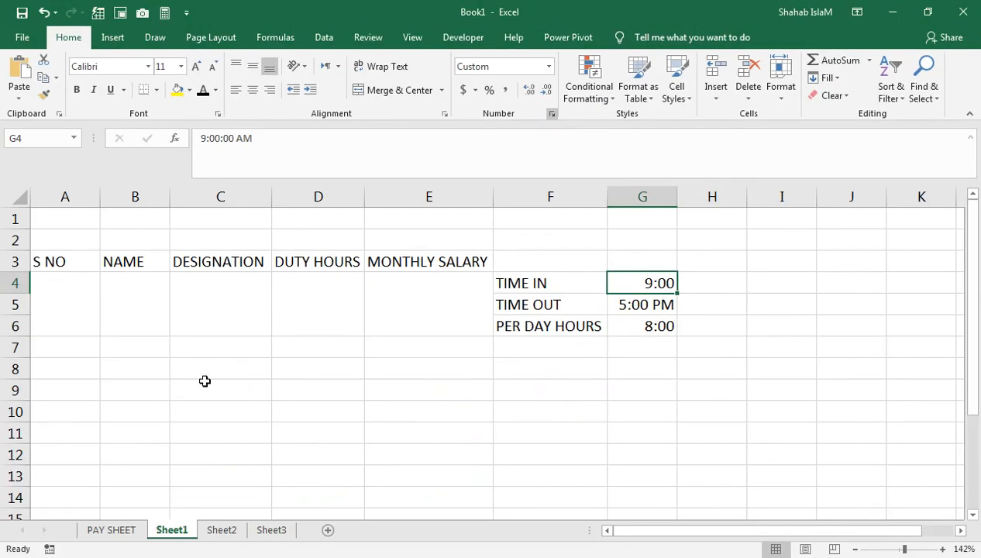
key("ctrl+1")
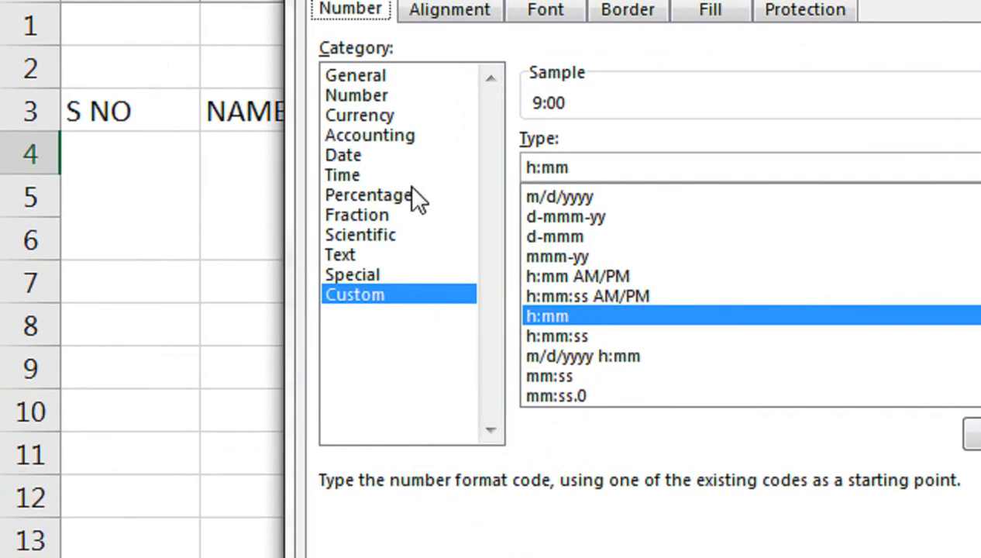
left_click(345, 175)
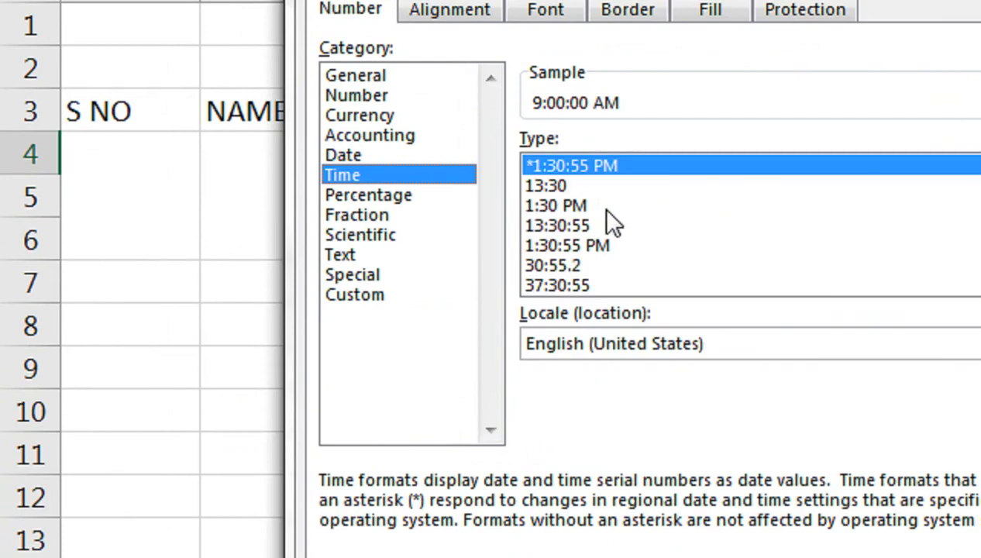
left_click(554, 206)
left_click(451, 510)
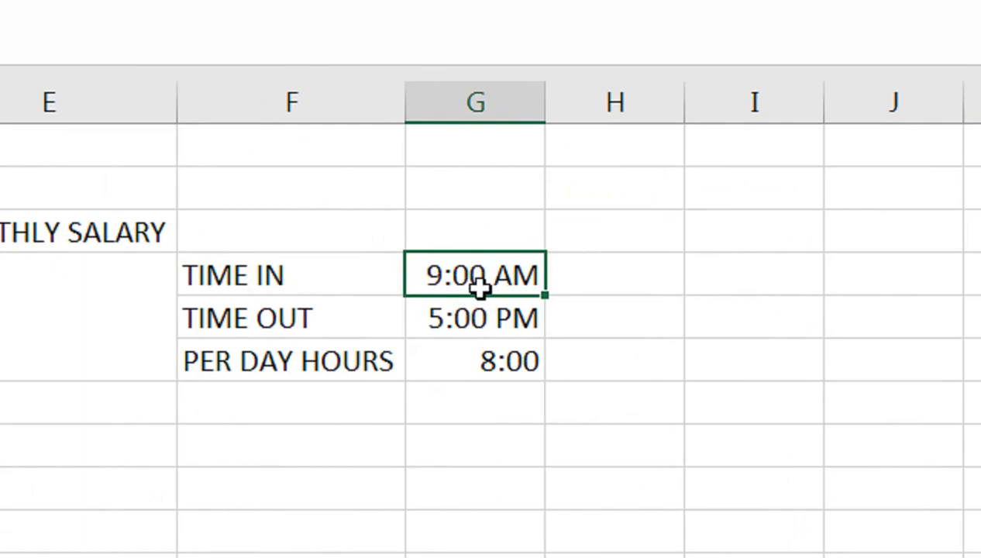
Enter 1 in G3 as the first day heading above the time in value
left_click(505, 230)
type("1")
key("Return")
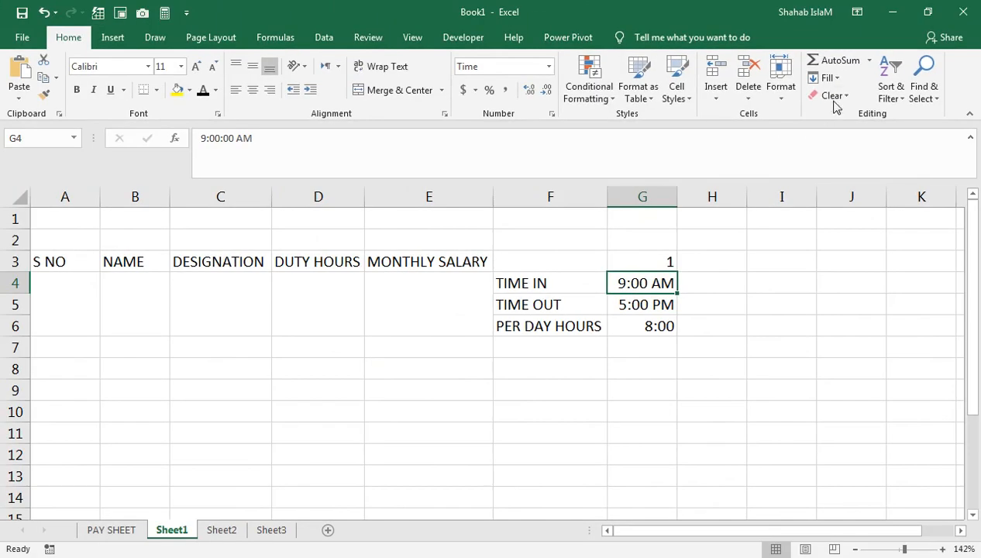
Try to fill a linear series along the row from G4 with step value 1 and stop value 31, and undo it
left_click(834, 80)
left_click(753, 221)
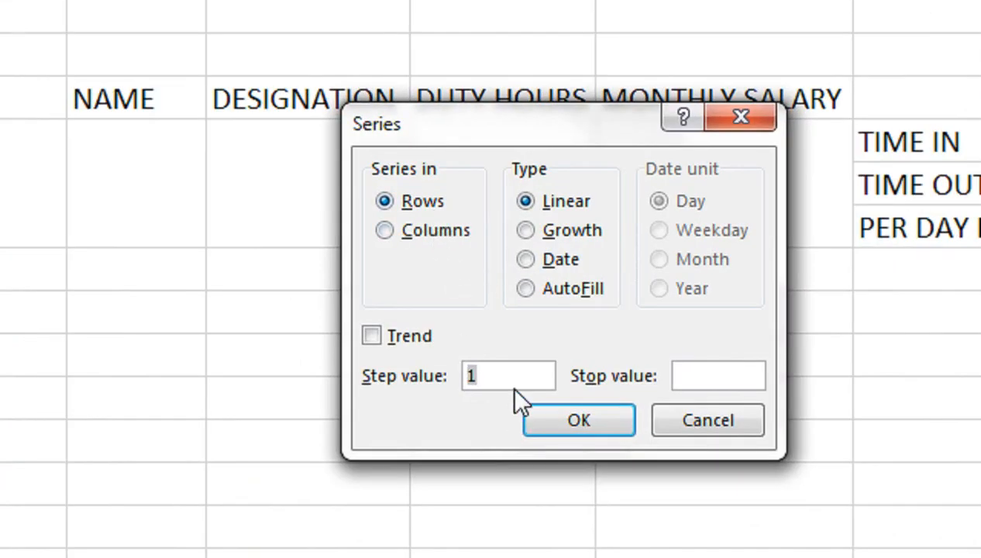
left_click(680, 371)
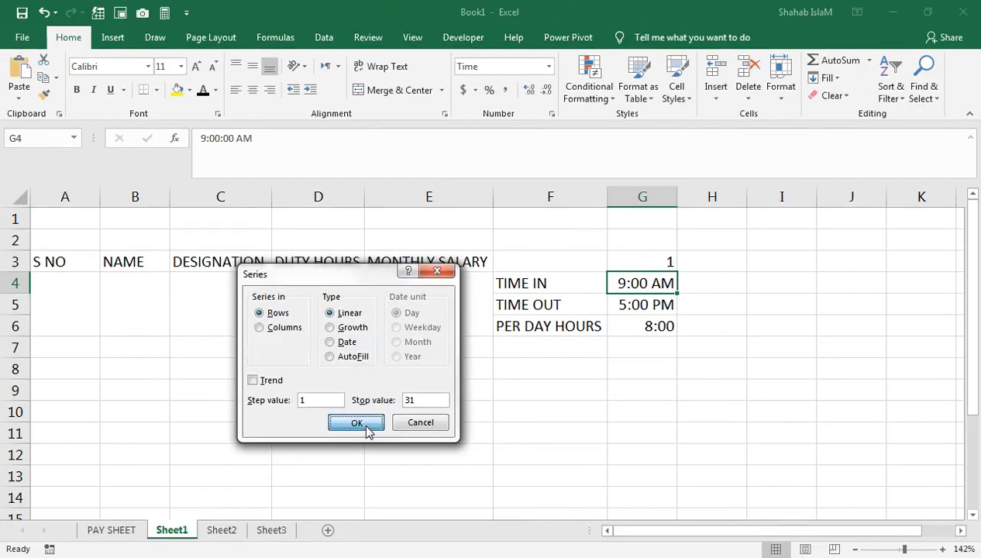
left_click(582, 424)
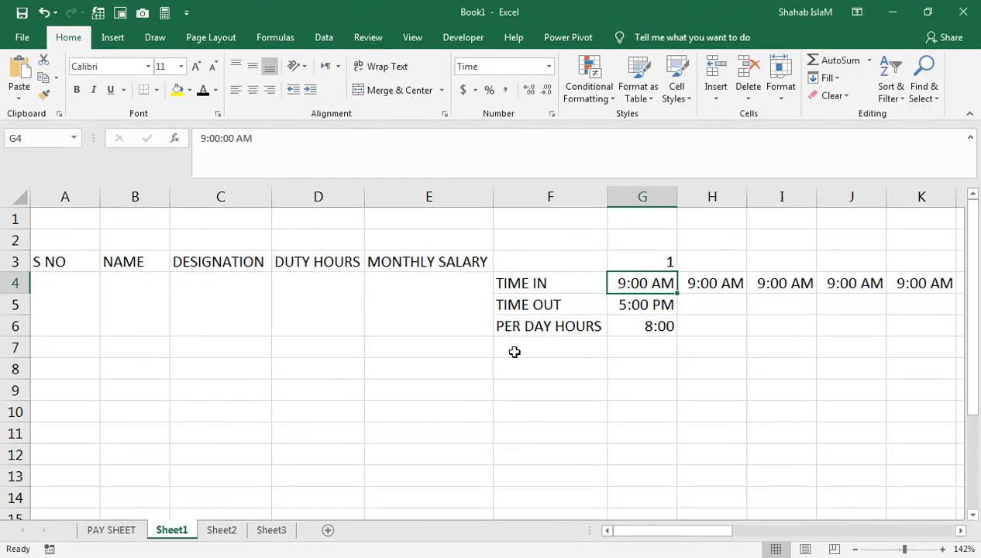
key("ctrl+z")
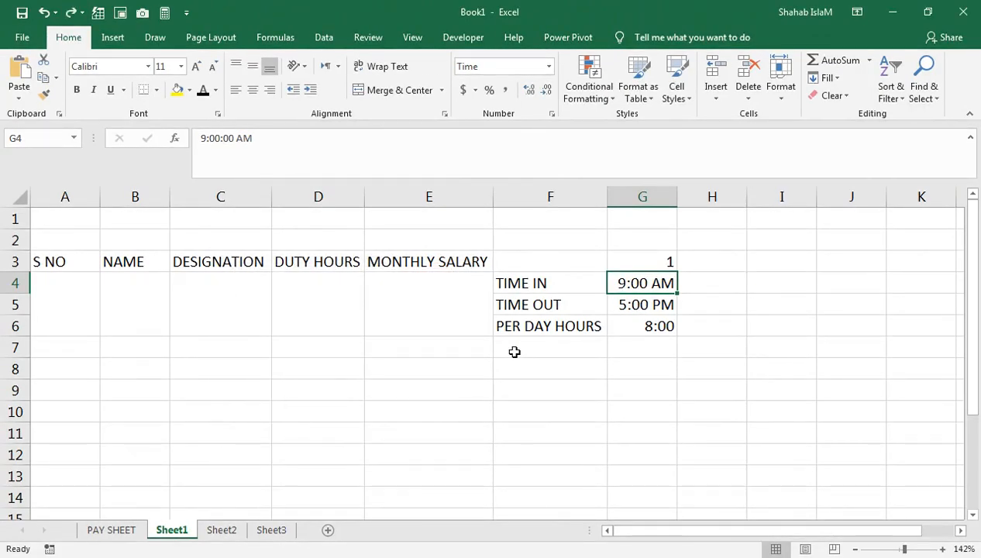
Fill a linear series of day numbers along row 3 from G3 with step value 1 and stop value 31
left_click(658, 267)
left_click(827, 78)
left_click(837, 188)
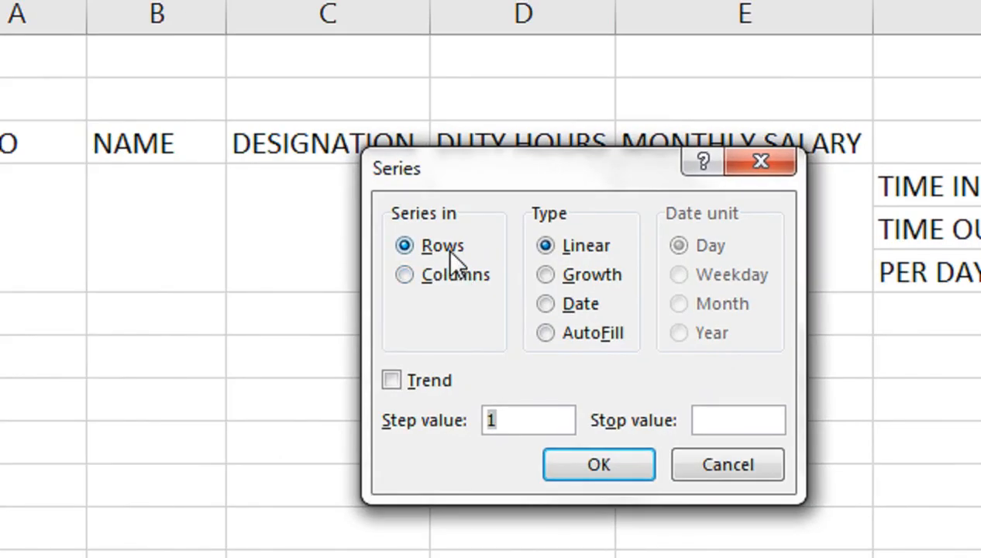
left_click(429, 399)
type("31")
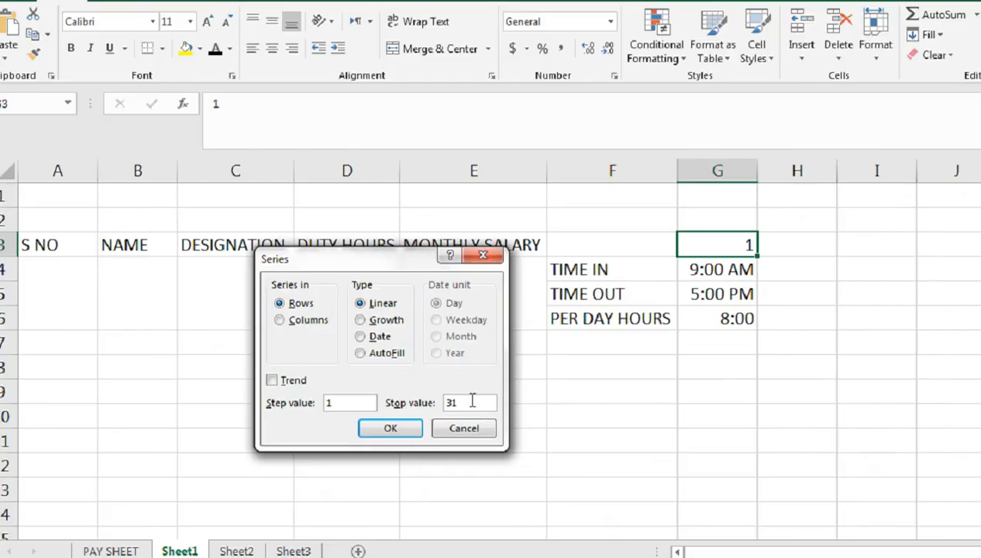
left_click(596, 464)
key("ctrl+Right")
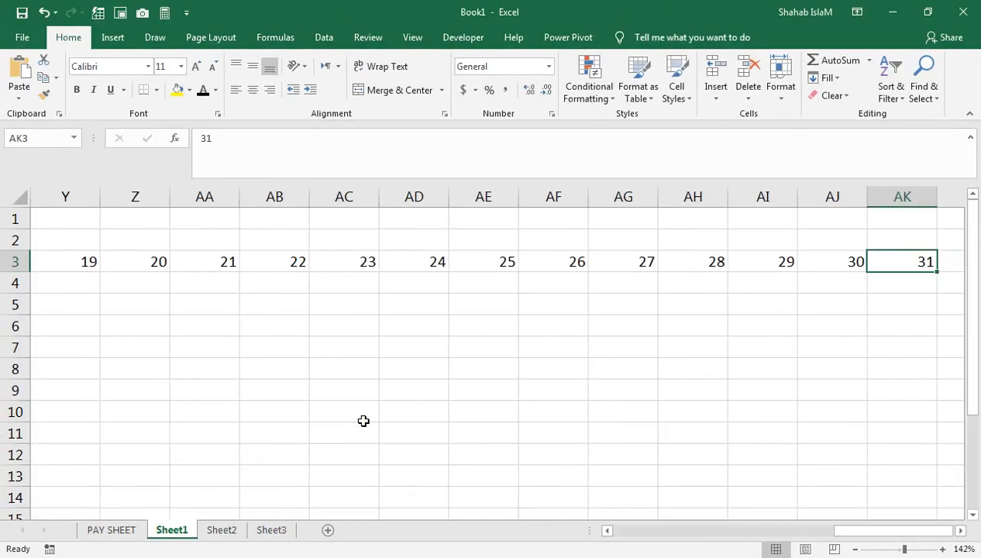
key("ctrl+Left")
Copy the day 1 time in, time out and per-day hours in G4:G6 across to column K
key("Left")
key("Left")
key("Left")
key("Left")
key("Left")
key("Left")
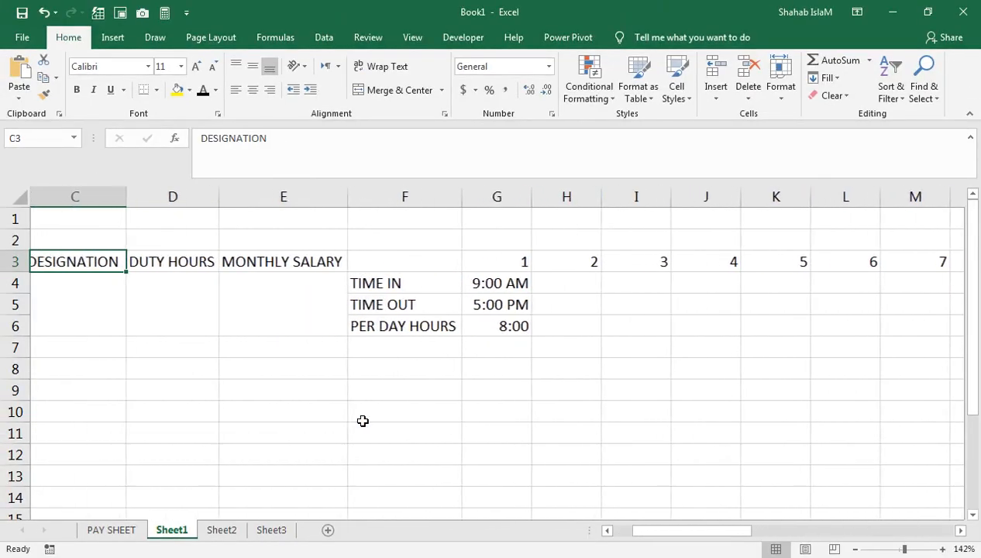
key("Right")
key("Right")
key("Right")
key("Right")
key("Right")
key("Down")
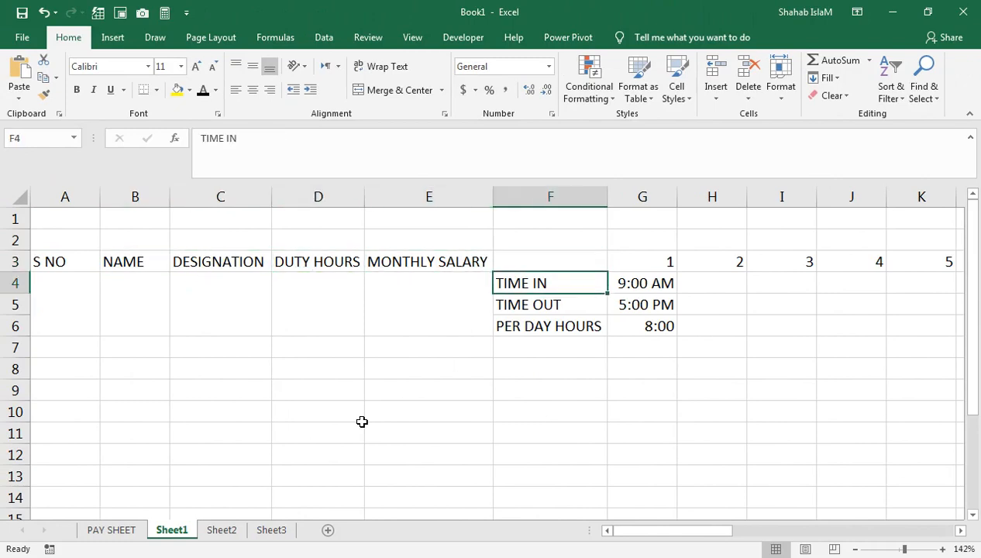
key("Down")
key("Right")
key("Up")
key("shift+Down")
key("shift+Down")
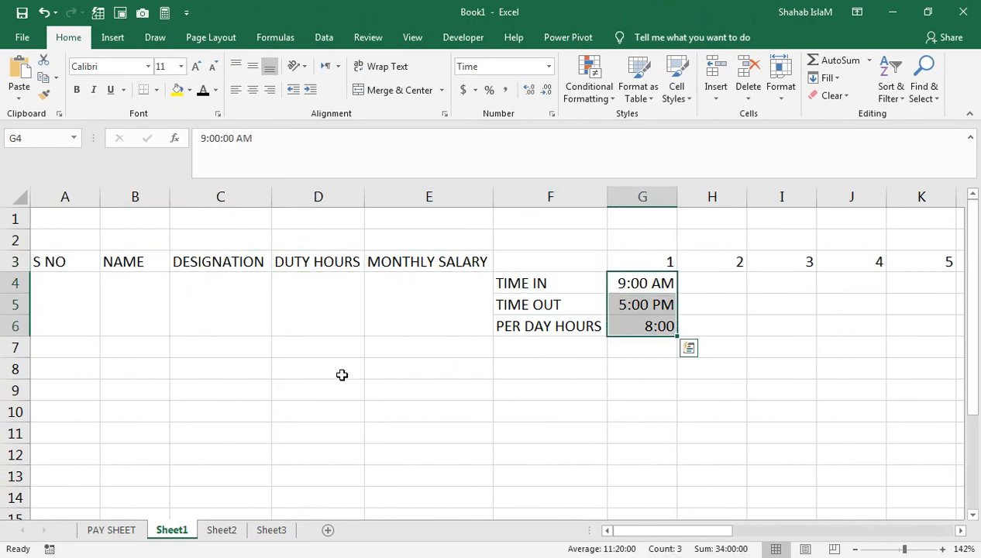
left_click_drag(678, 337, 852, 329)
Enter serial number 1 under S NO and the employee's name under NAME in the first record
key("Home")
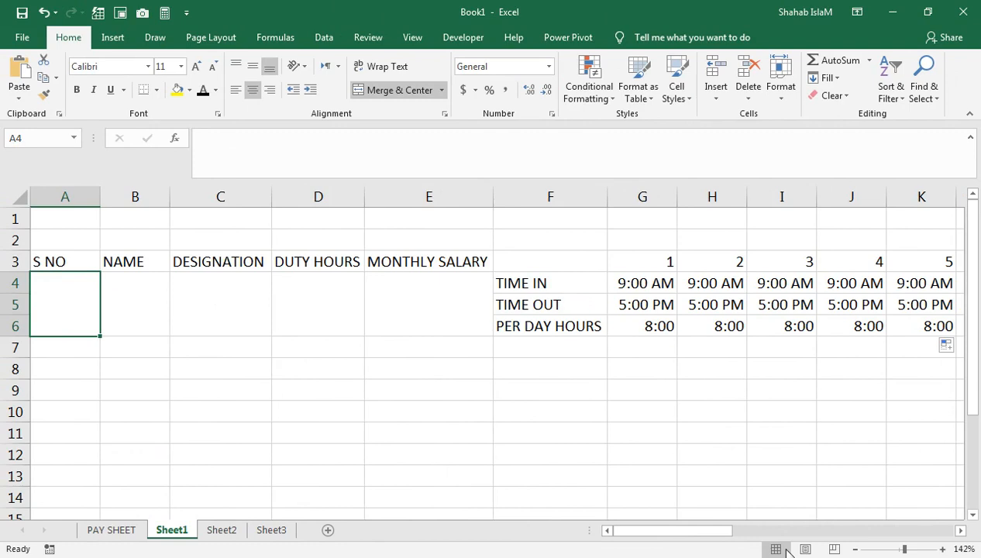
type("1")
key("Tab")
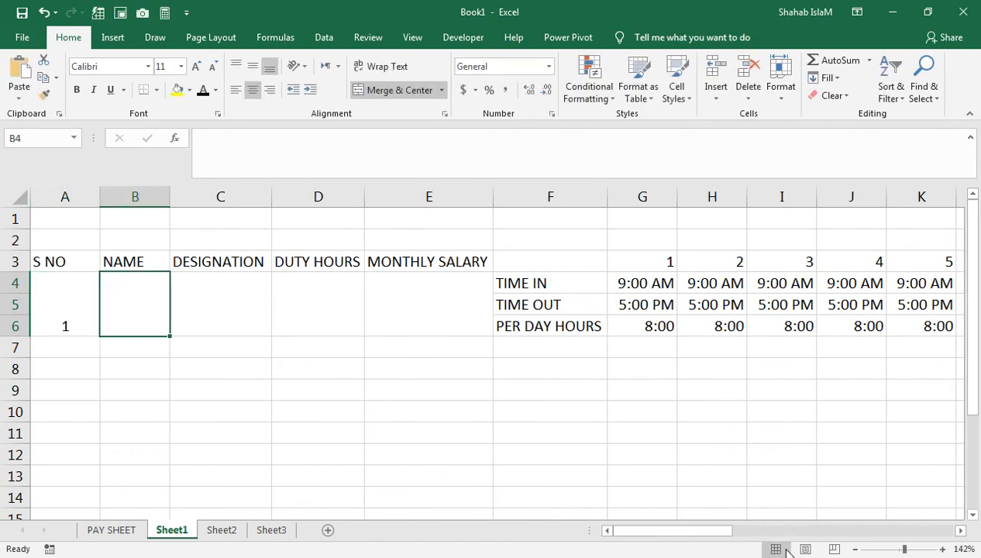
type("AHMED")
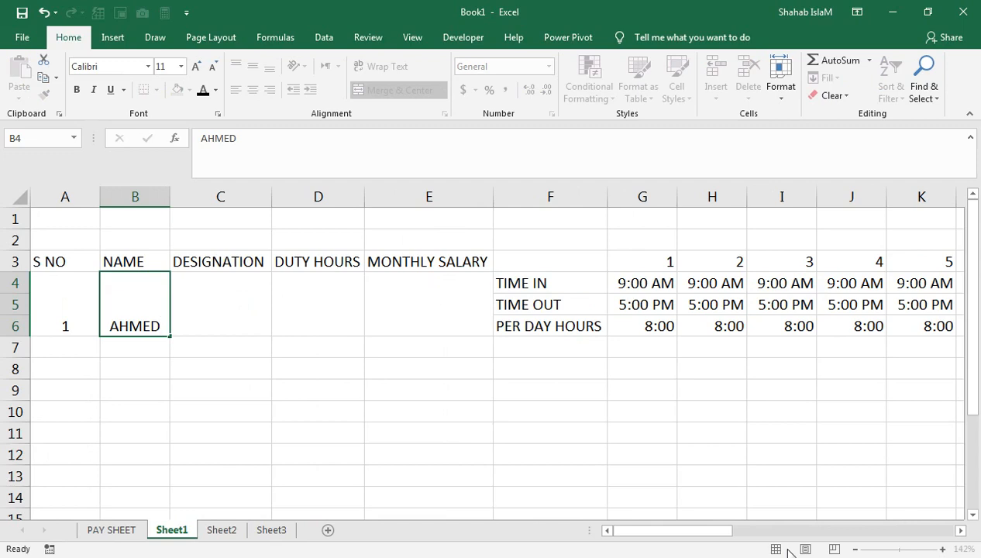
key("Tab")
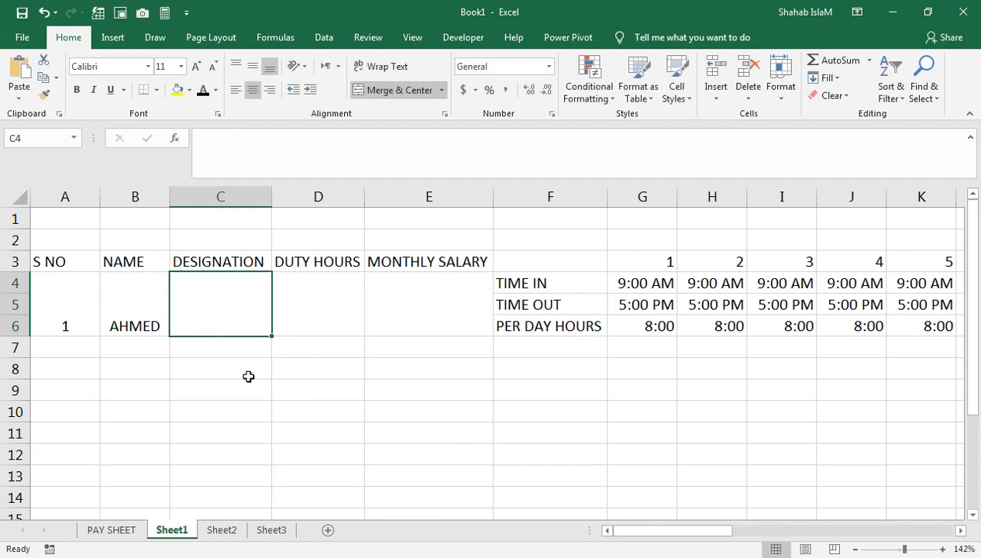
Enter ADMINISTRATOR under DESIGNATION in the first record and autofit column C to the text
type("ADMIN")
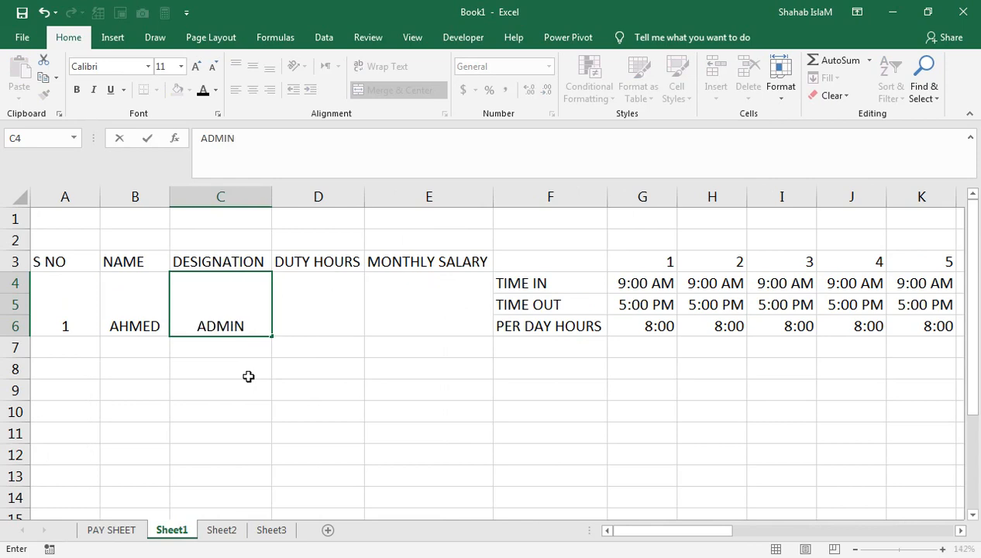
type("ISTRATOR")
key("Return")
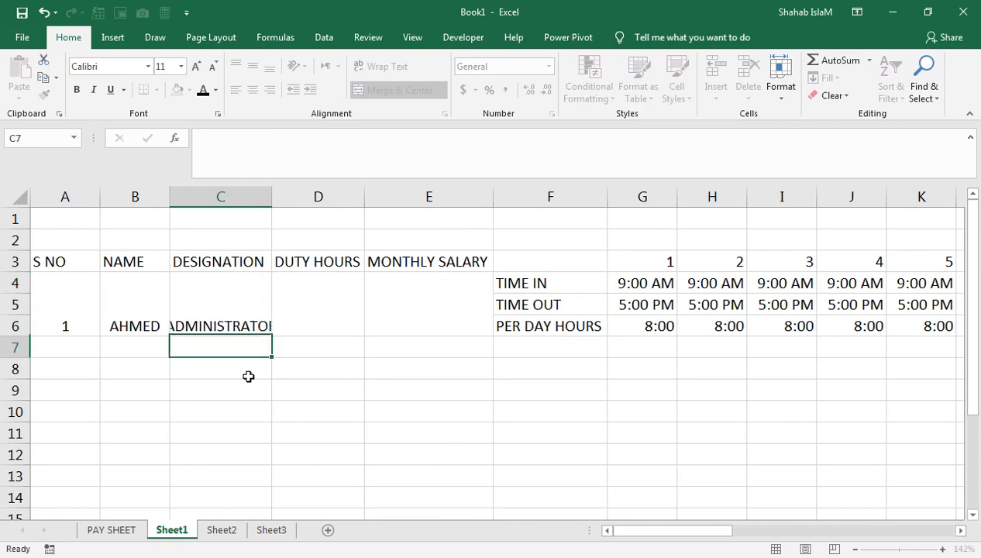
key("Up")
key("super")
key("super")
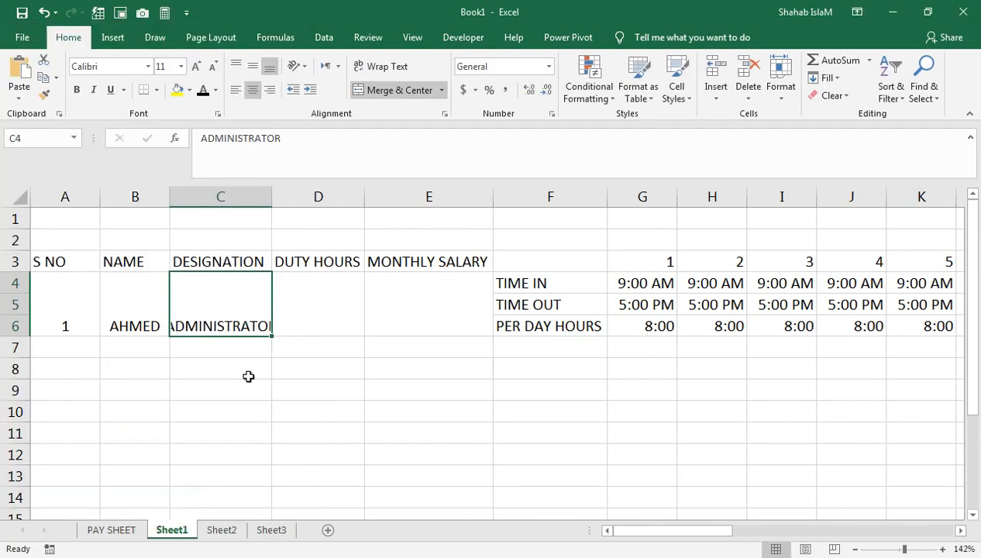
key("alt+o")
key("a")
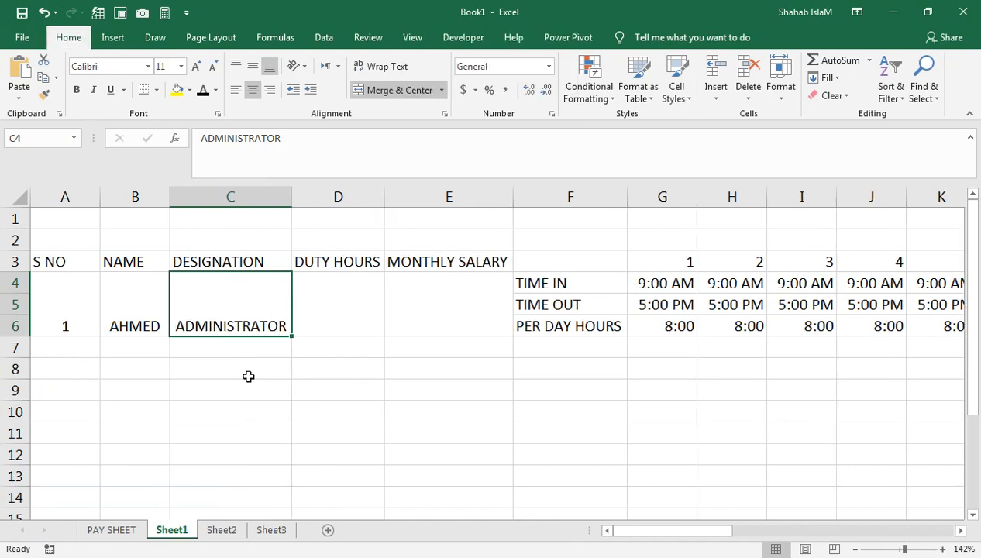
Enter 9:00:00 AM TO 5:00 PM under DUTY HOURS in the first record and autofit column D
key("Right")
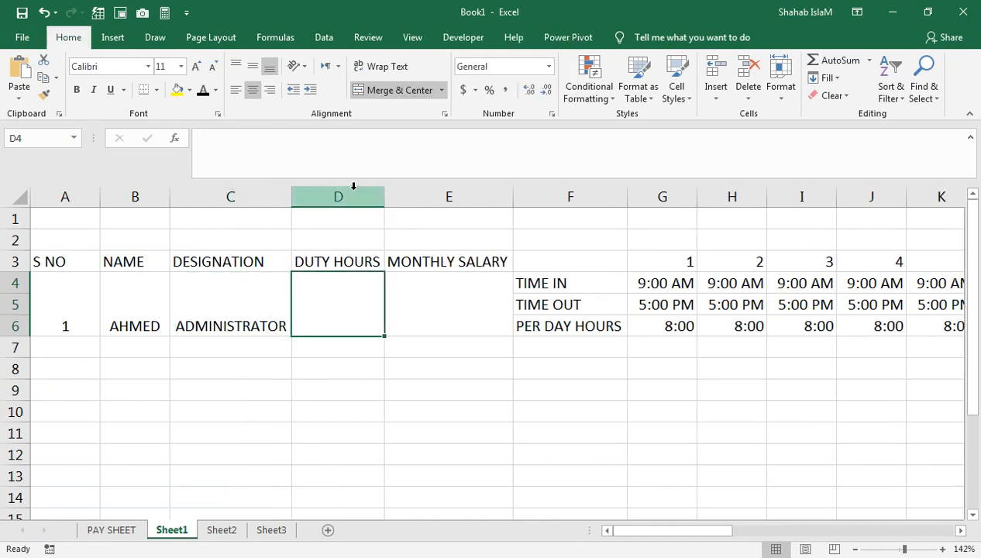
left_click_drag(384, 197, 418, 198)
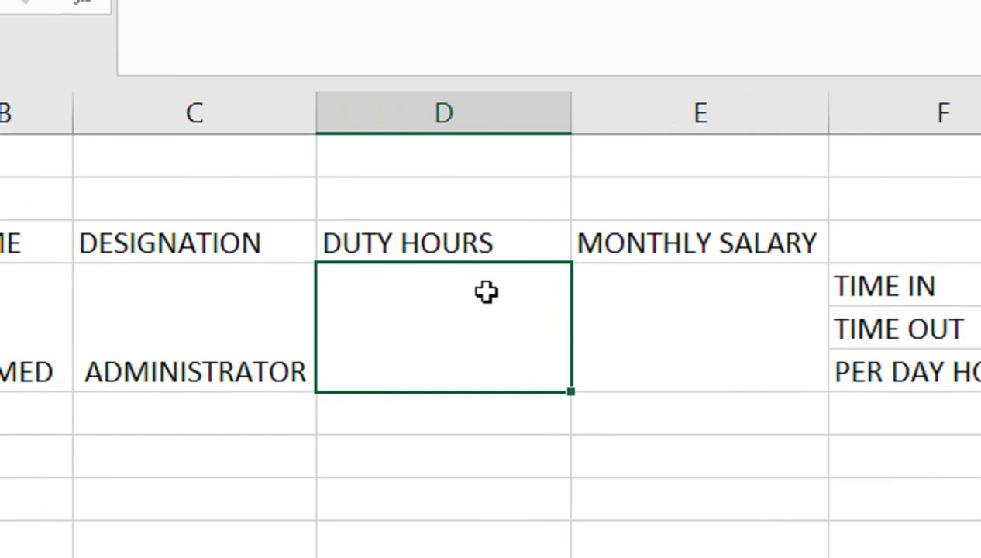
type("09::")
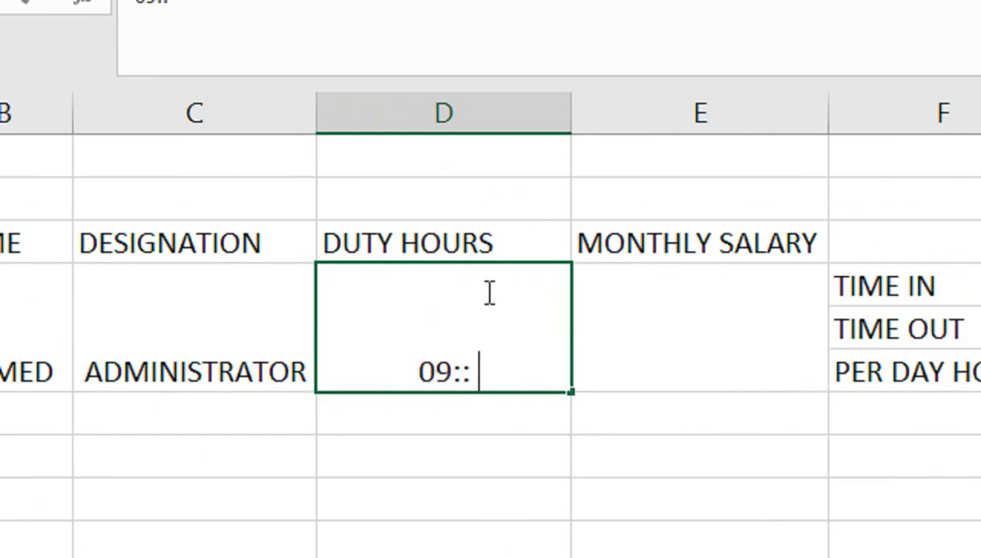
key("BackSpace")
type("00")
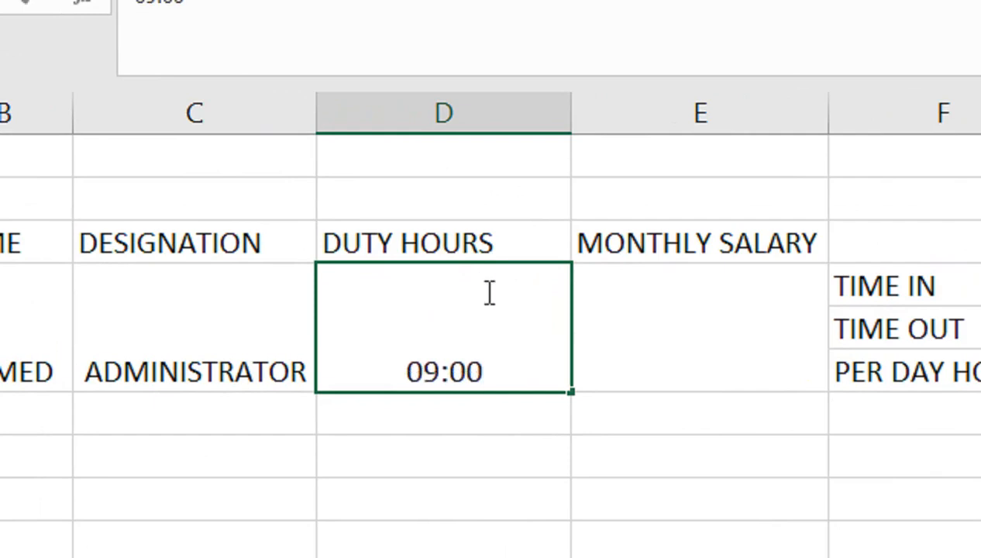
key("ctrl+Return")
type("TO")
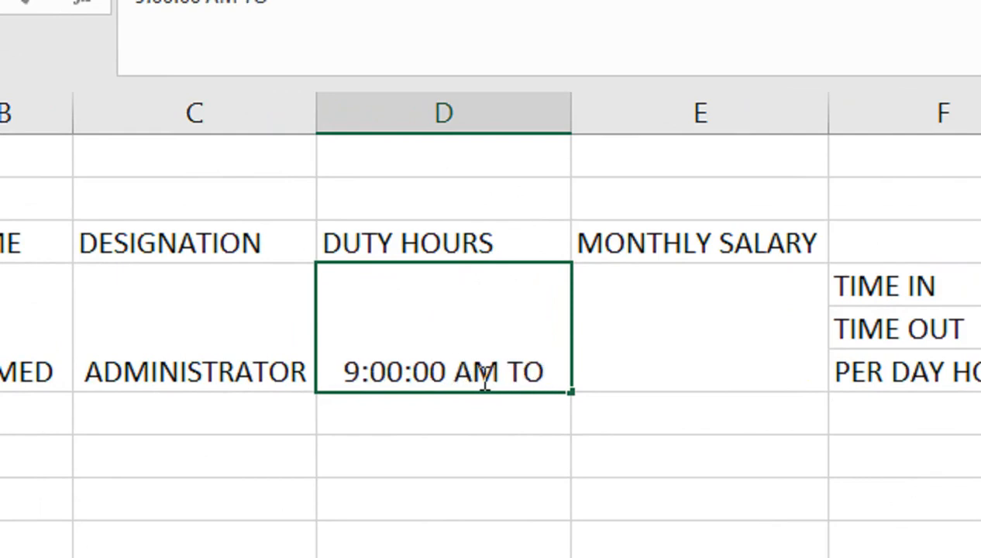
type(" 5:00 P")
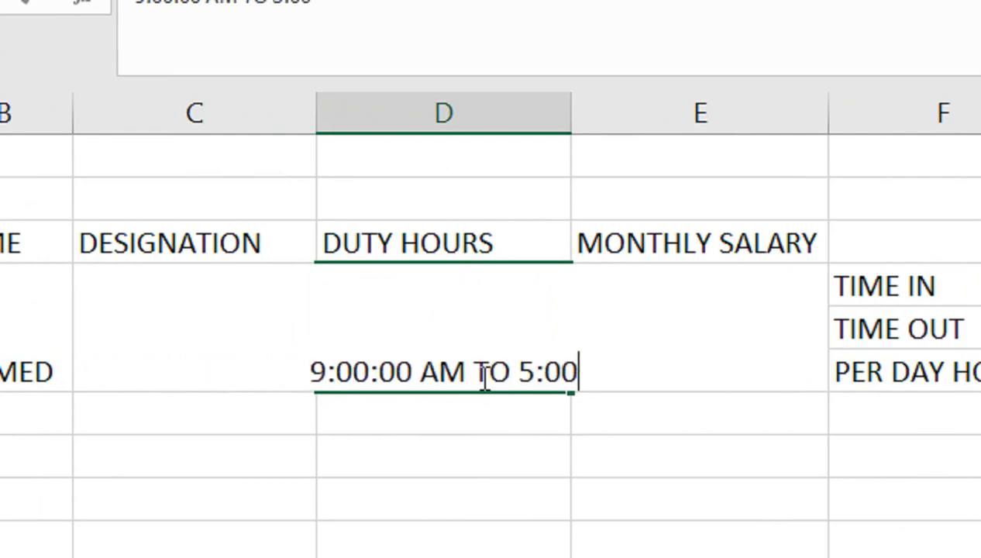
type("M")
key("Return")
left_click(481, 376)
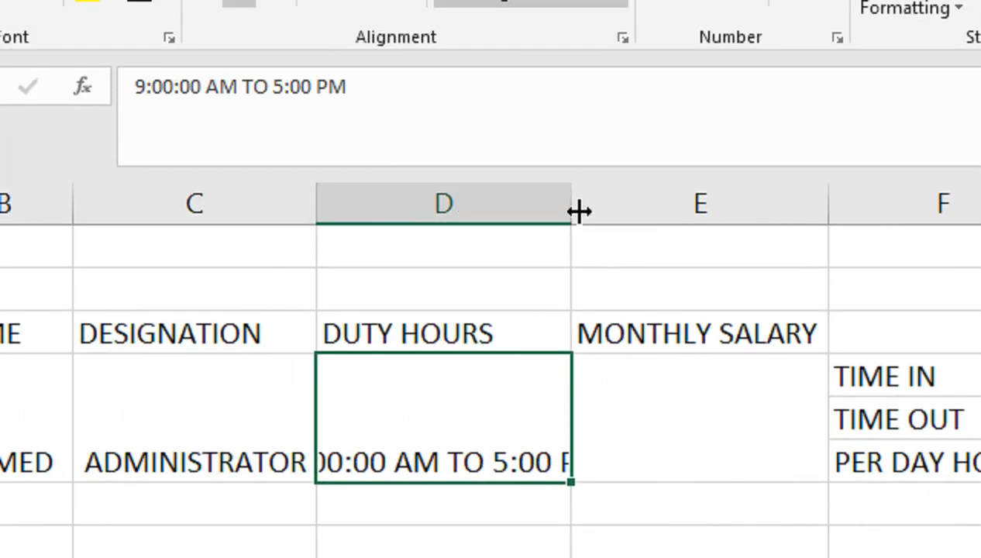
double_click(572, 123)
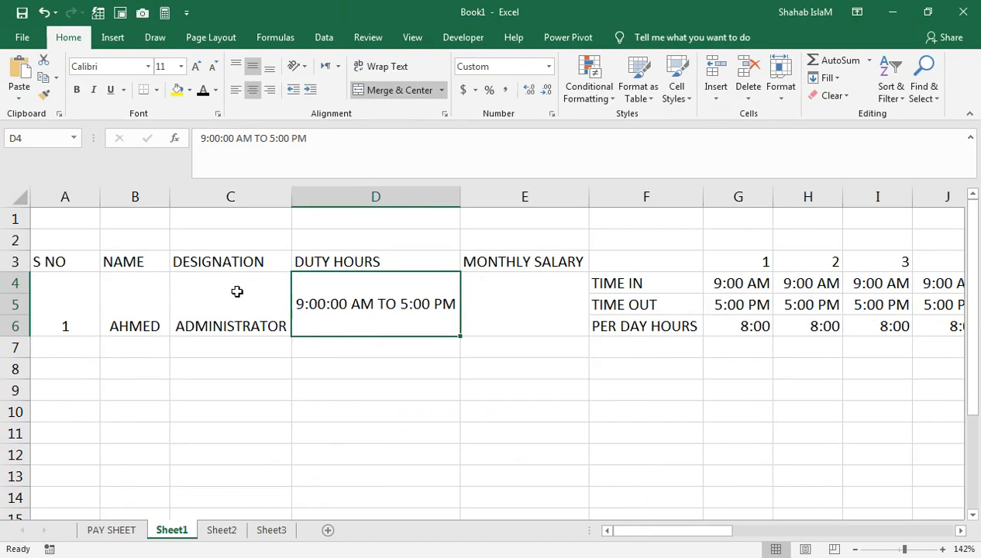
Middle-align the first record's merged cells in columns A to E and enter 100000 under MONTHLY SALARY
left_click_drag(80, 293, 510, 313)
left_click(252, 66)
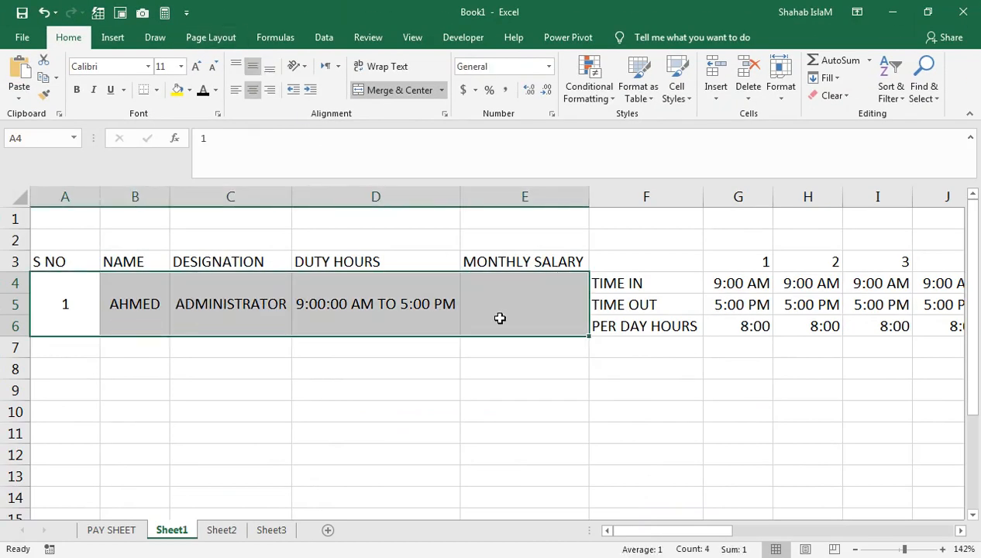
left_click(495, 284)
type("100000")
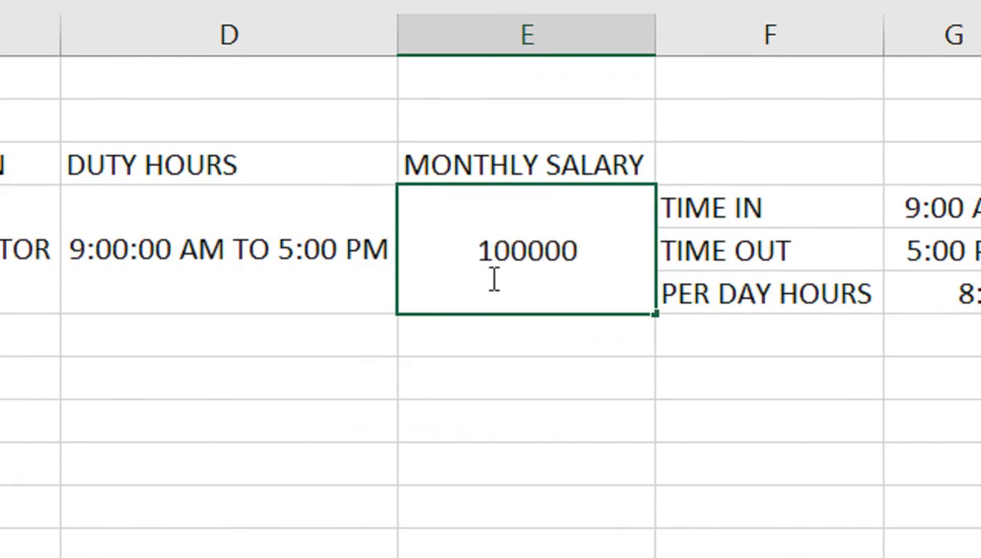
key("Return")
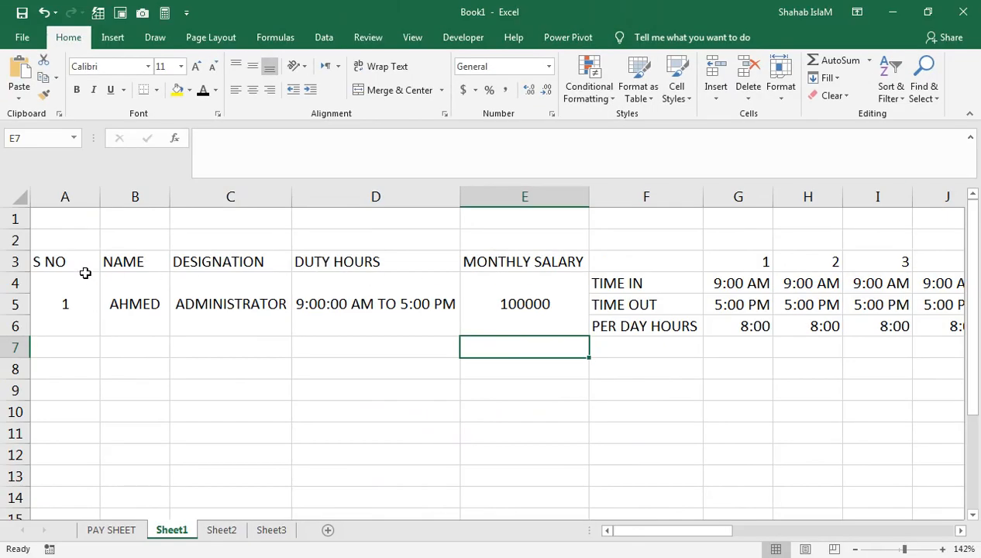
Center the column headings in A3:E3 and make them bold
left_click_drag(85, 273, 464, 258)
double_click(500, 261)
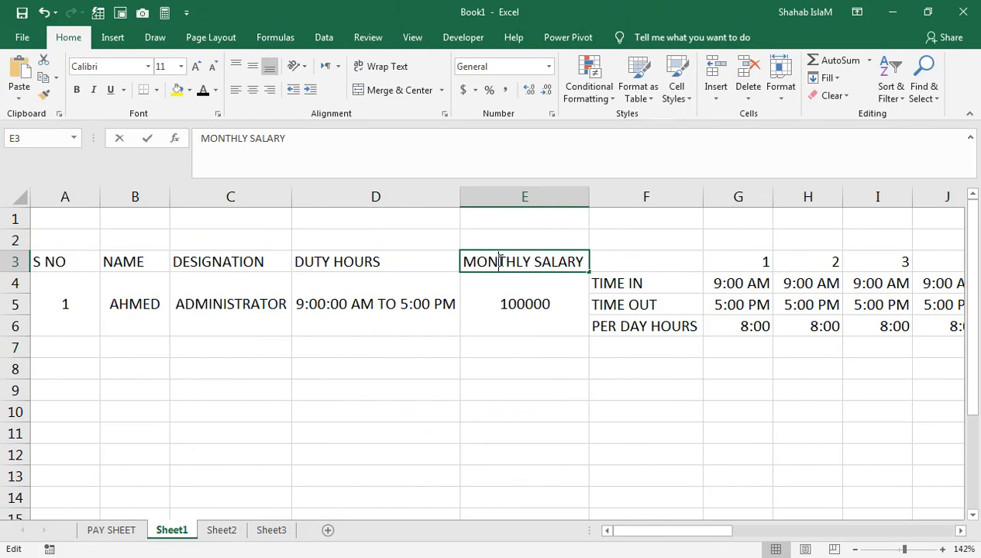
key("Escape")
left_click_drag(525, 259, 77, 261)
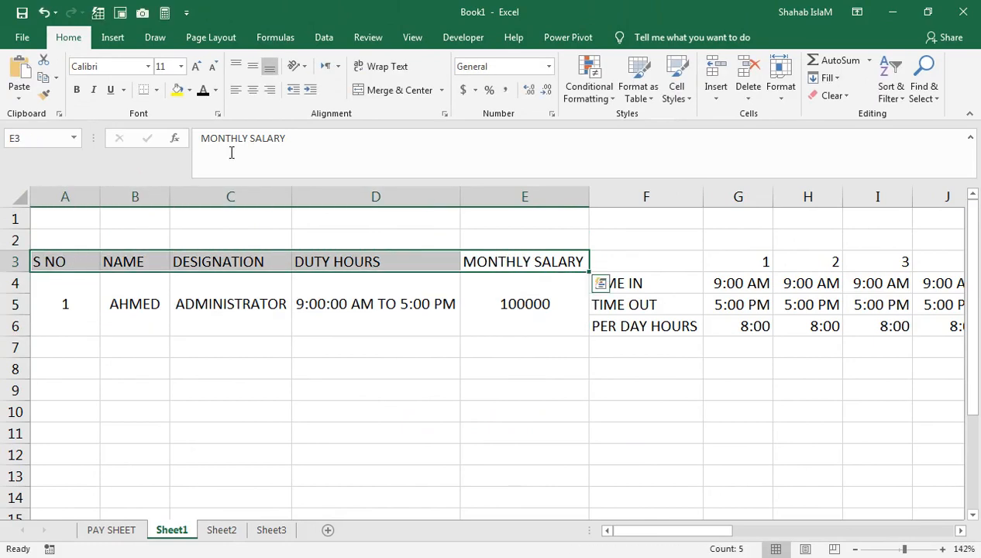
left_click(252, 91)
left_click(79, 94)
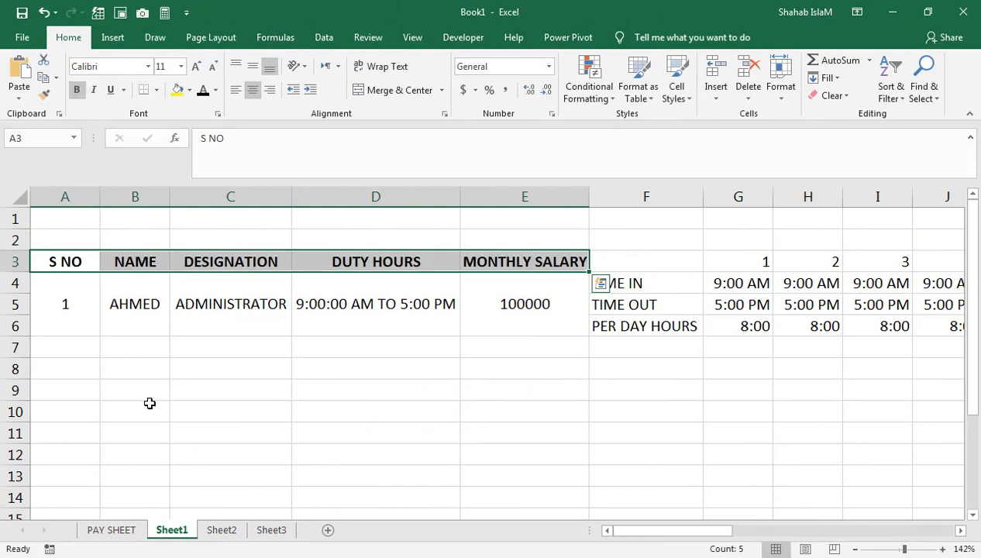
Fill the first record in columns A to E down to row 18 to create five employee records
left_click_drag(64, 302, 170, 309)
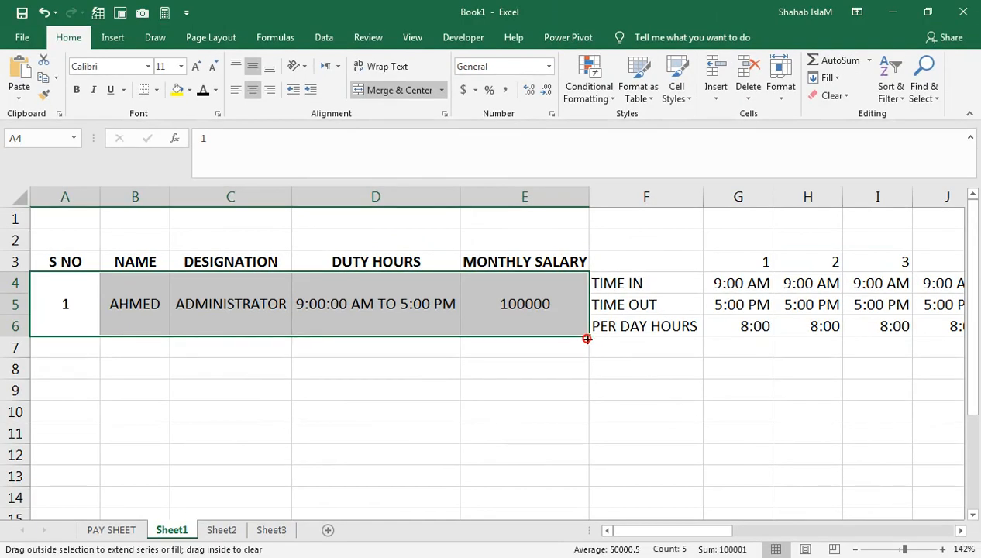
left_click_drag(609, 336, 588, 405)
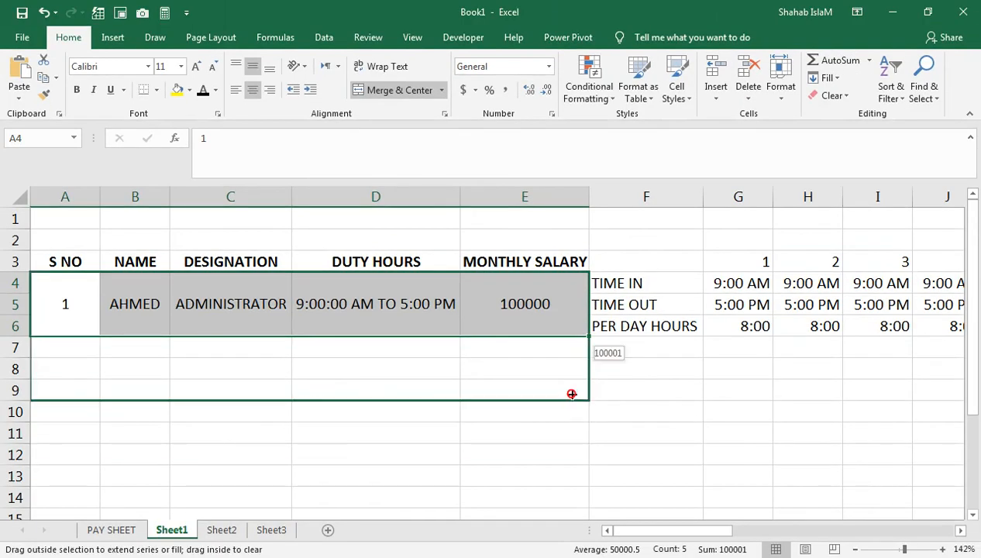
left_click_drag(573, 396, 530, 457)
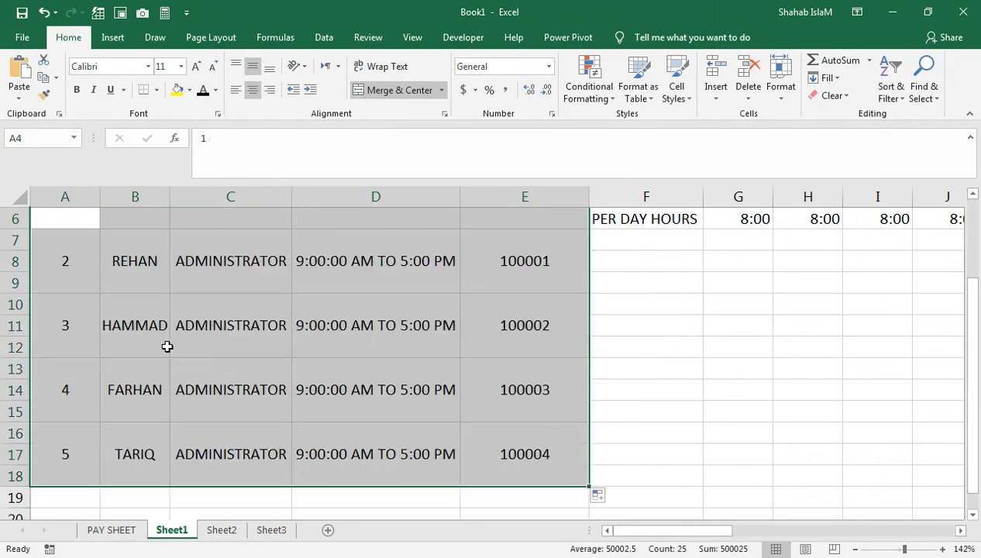
Change the designation of employee record 2 to ACCOUNTANT
left_click(158, 260)
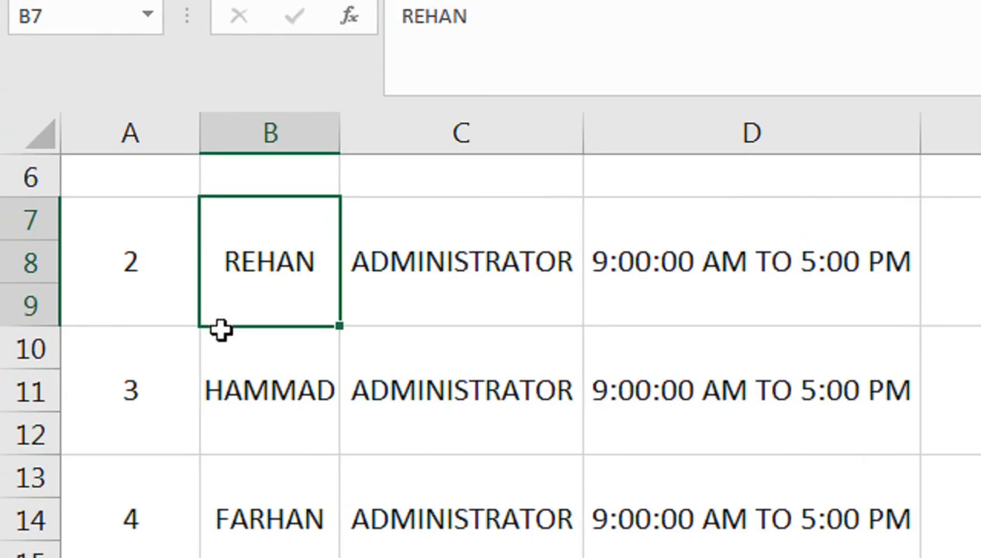
left_click_drag(188, 255, 203, 177)
left_click_drag(407, 127, 411, 132)
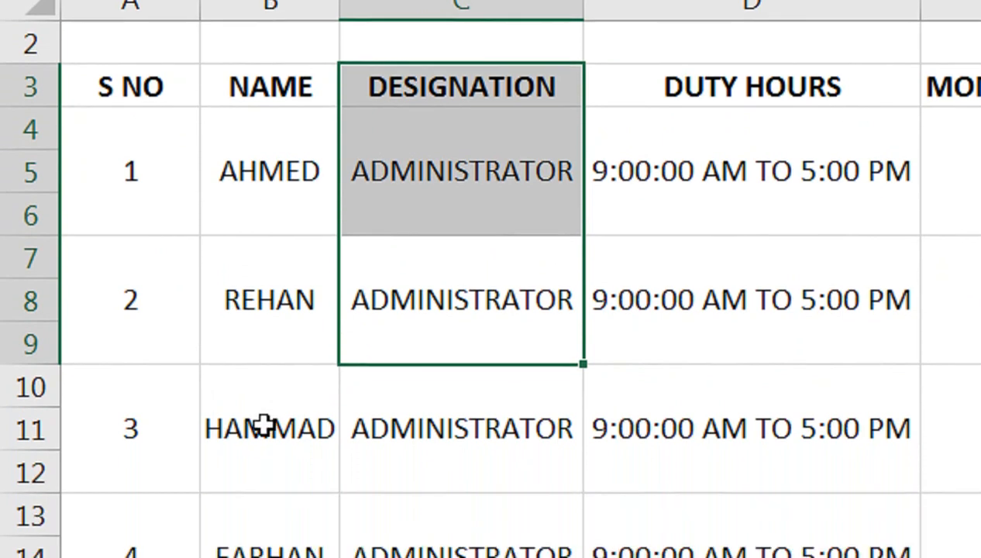
left_click(464, 310)
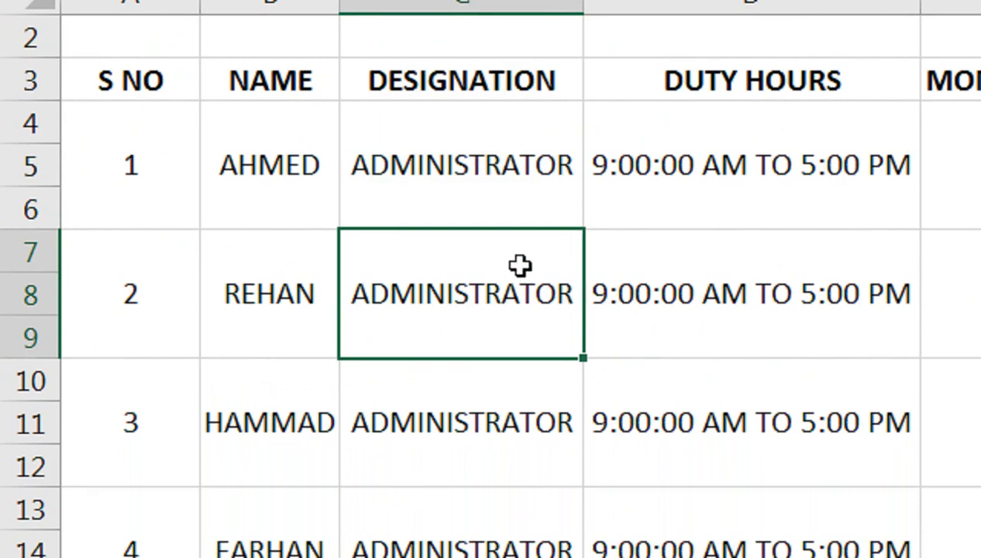
type("ACCOUNTN")
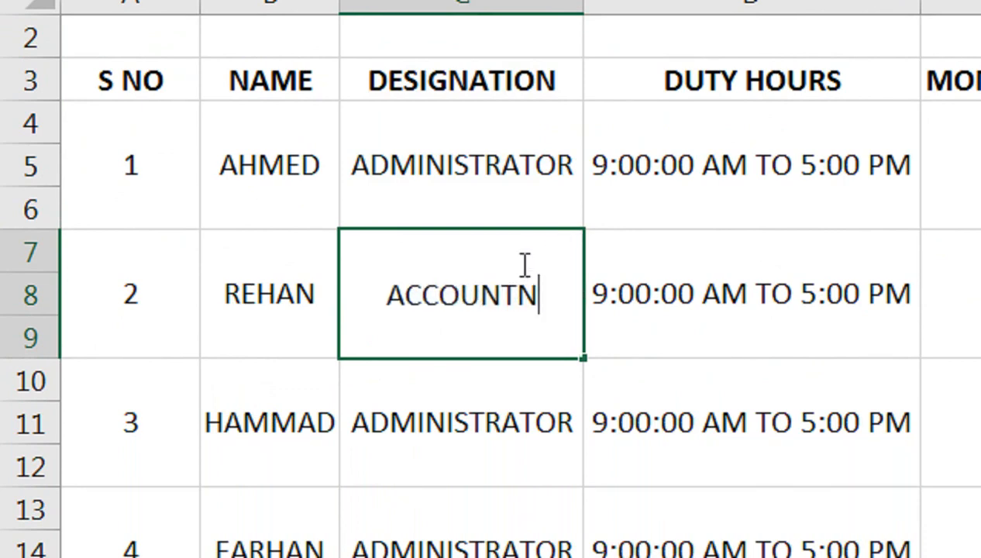
key("BackSpace")
type("ANT")
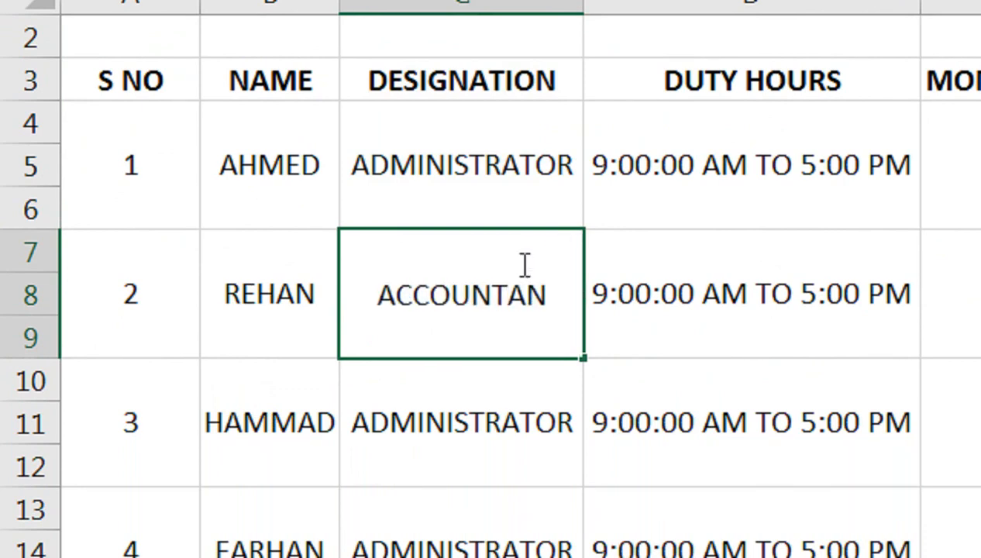
key("Return")
Change the designation of employee record 3 to ADMIN OFFICER
key("F2")
key("shift+Left")
key("shift+Left")
key("shift+Left")
key("shift+Left")
key("shift+Left")
key("shift+Left")
key("shift+Left")
key("shift+Left")
key("shift+Left")
key("shift+Left")
type("N")
key("BackSpace")
type("IN OFFICER")
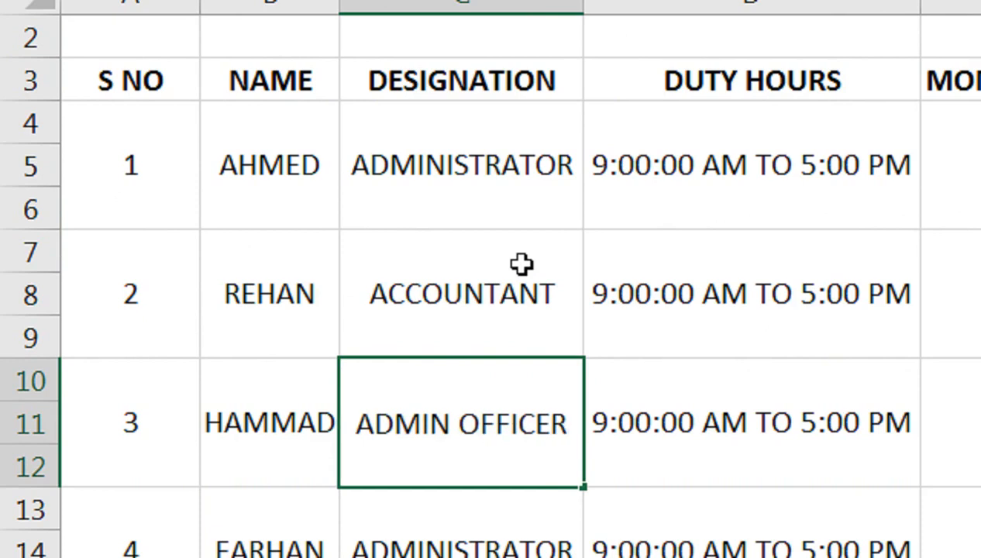
key("Return")
Change the designations of employee records 4 and 5 to INCHARGE and SUPERVISOR
key("BackSpace")
type("INCHARGE")
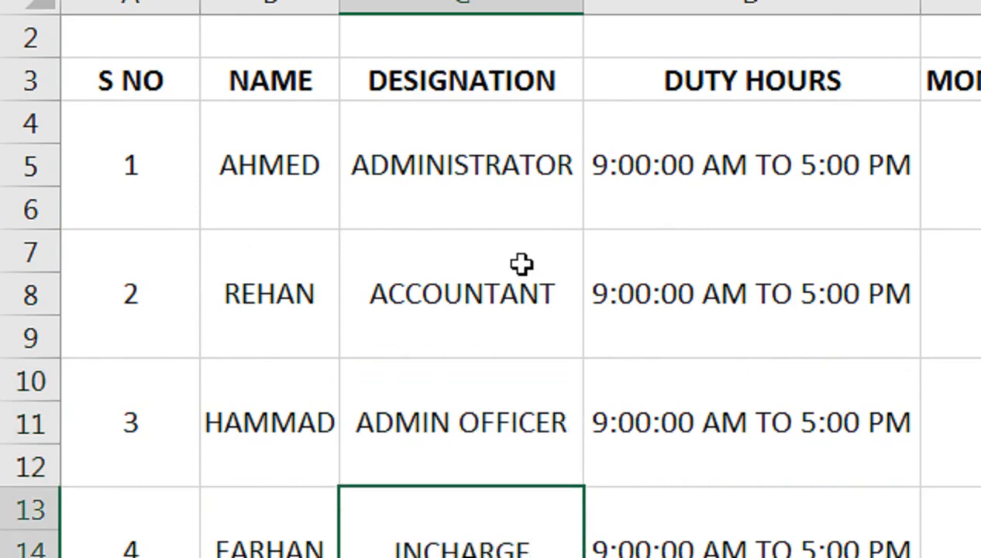
key("Return")
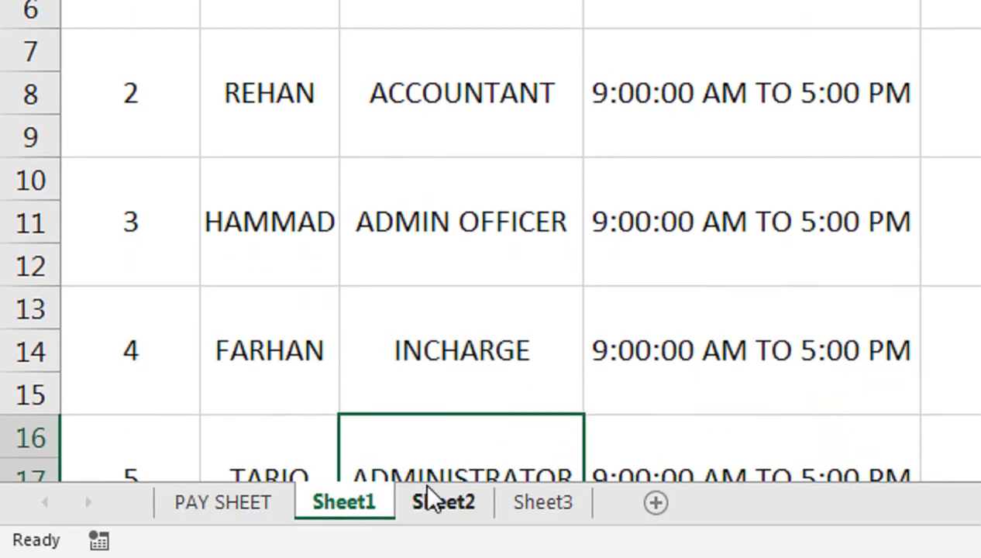
type("SUPR")
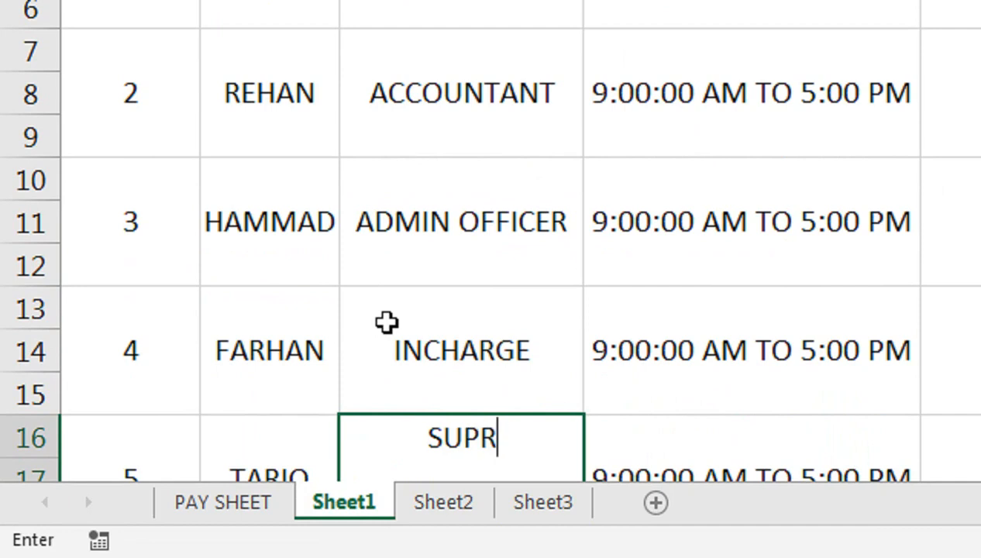
key("BackSpace")
type("ERVISOR")
key("Return")
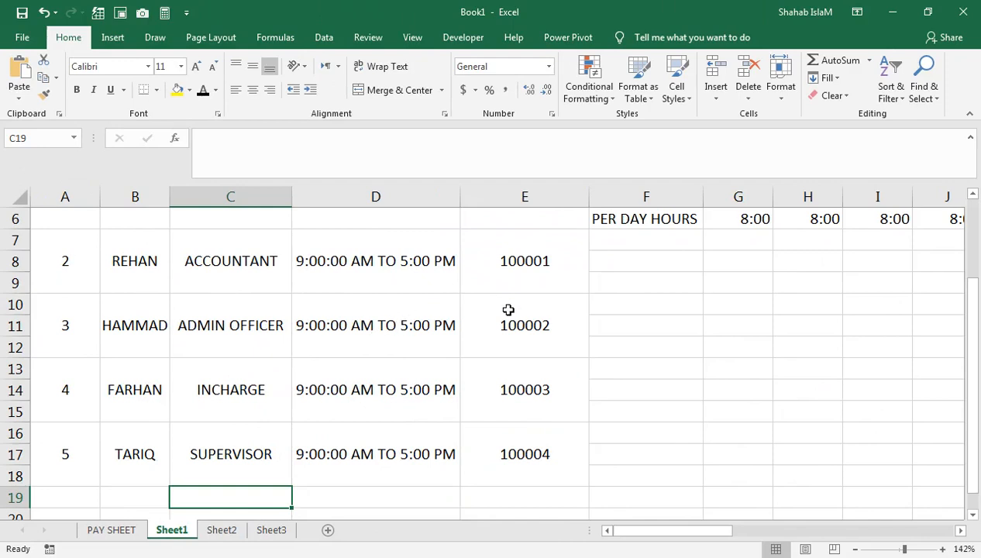
Set the monthly salary of employee record 2 to 65000
left_click_drag(503, 287, 503, 327)
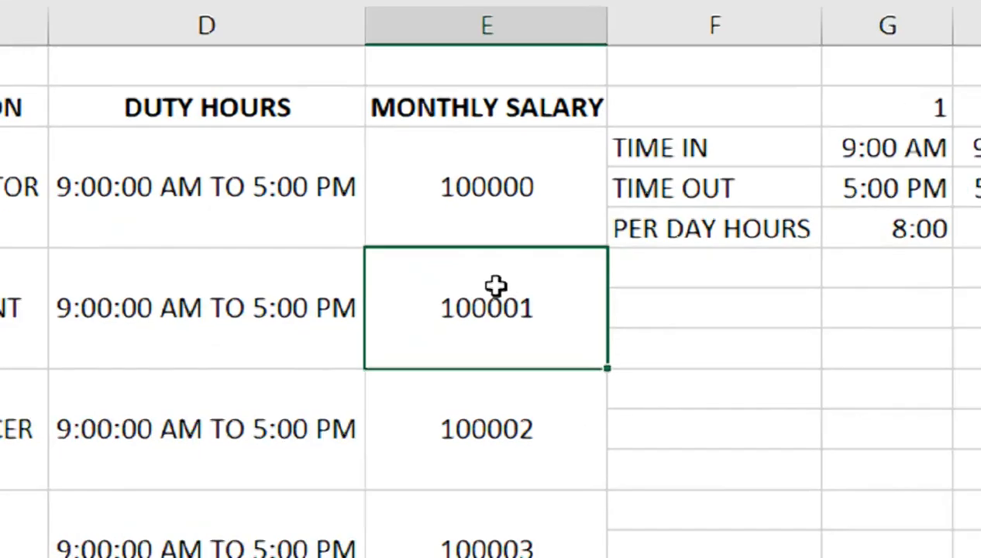
type("65000")
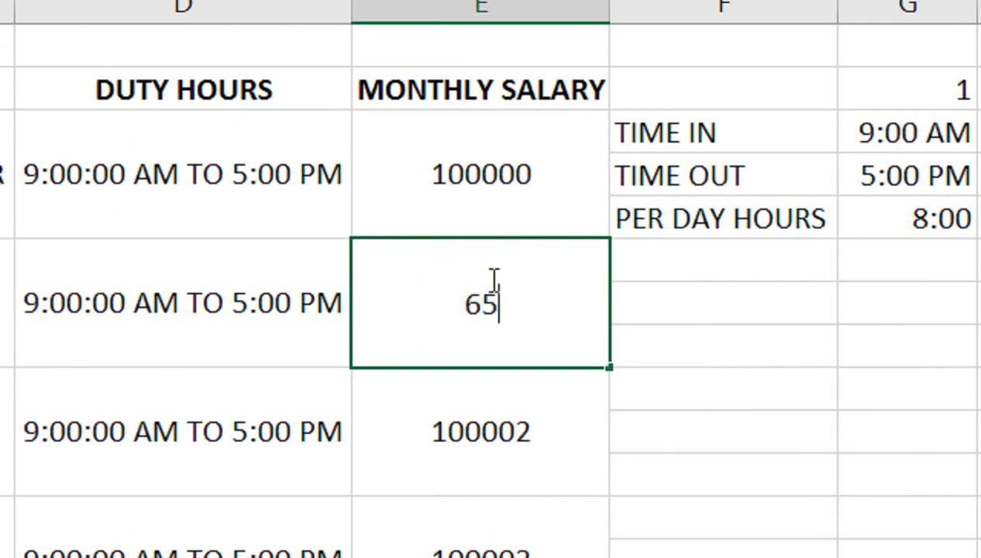
key("Return")
Set the monthly salary of employee record 3 to 50000
key("F2")
key("BackSpace")
key("BackSpace")
key("BackSpace")
key("BackSpace")
key("BackSpace")
key("BackSpace")
type("50000")
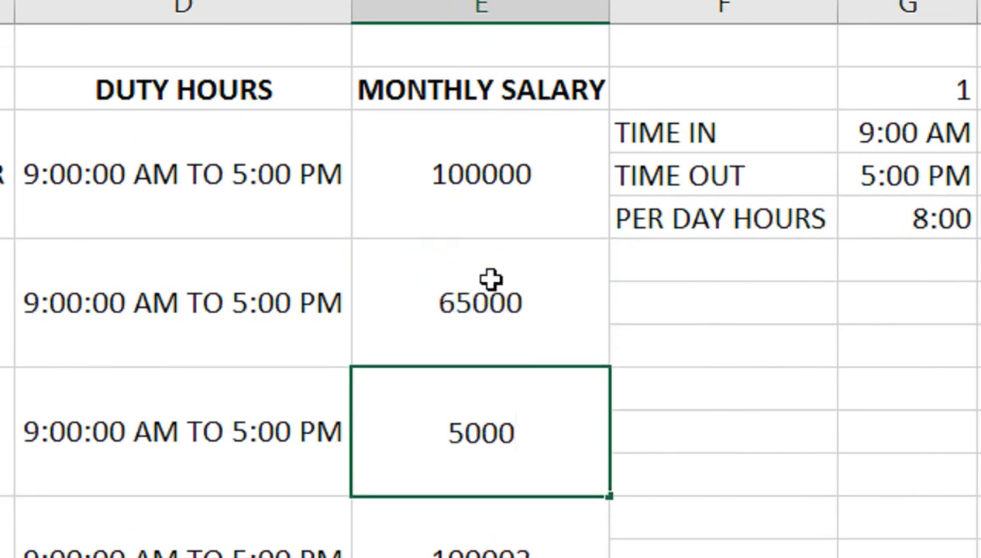
key("Return")
Set the monthly salaries of employee records 4 and 5 to 40000 and 45000
type("40")
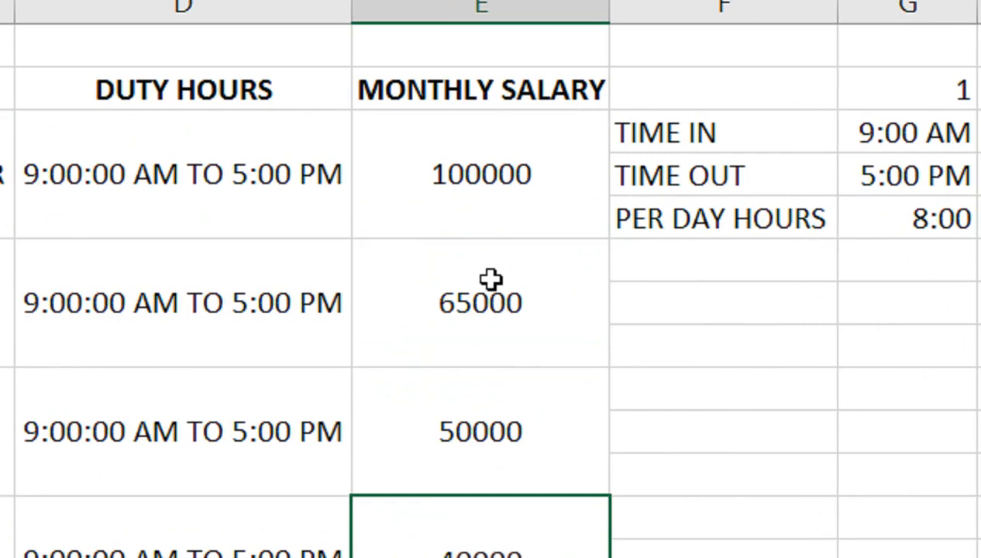
type("000")
key("Return")
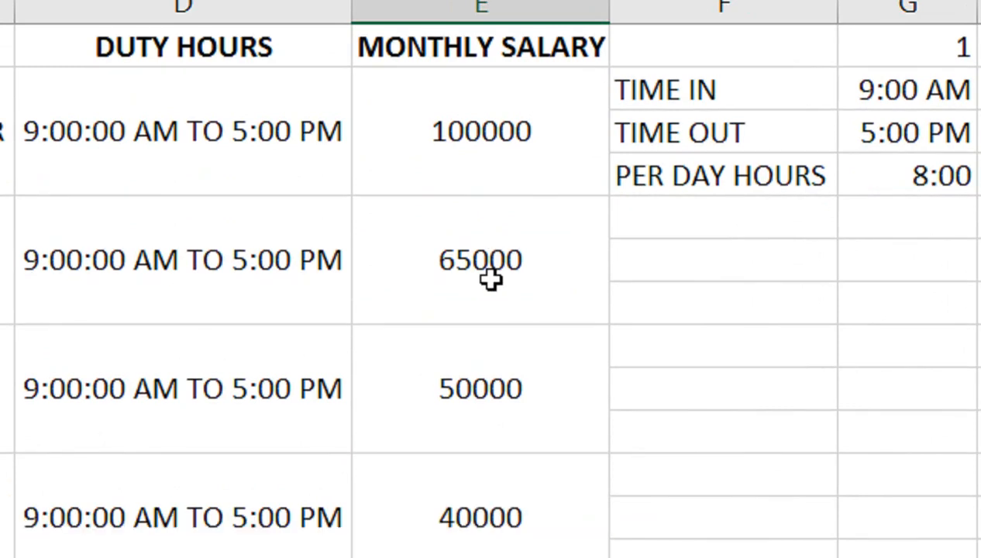
type("4")
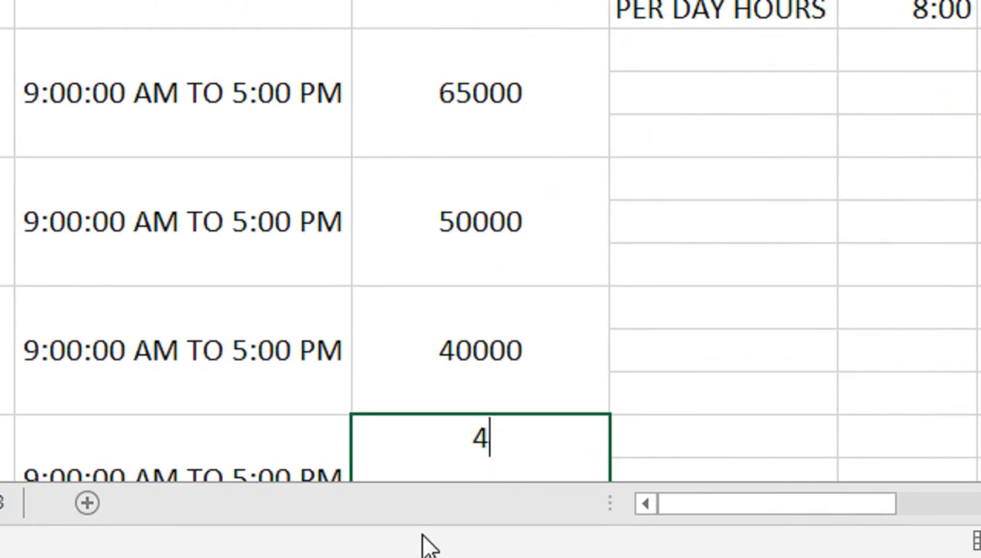
type("5000")
key("Return")
Fill the TIME IN label of employee record 1 with yellow
key("Up")
key("Up")
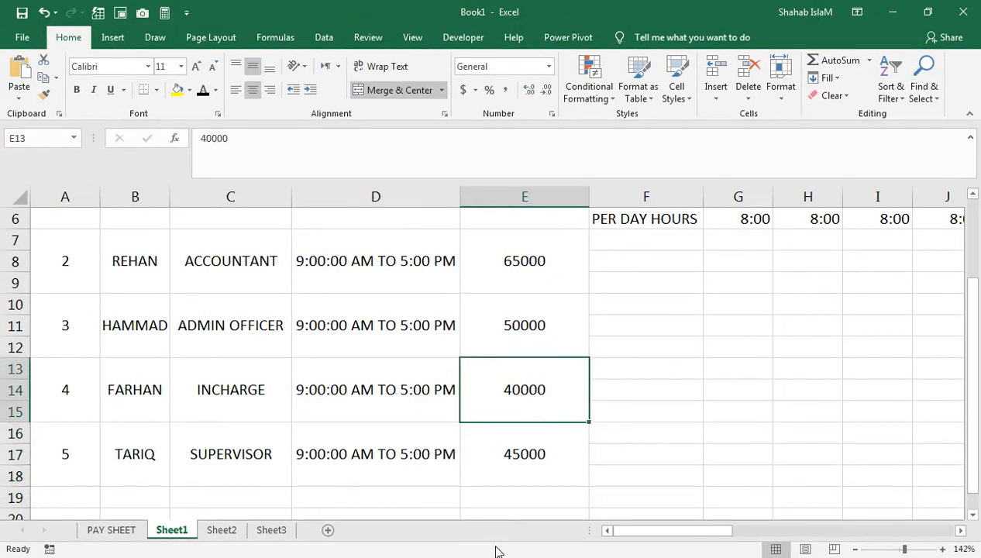
key("Up")
key("Up")
key("Up")
key("Up")
key("Up")
key("Down")
key("Down")
key("Down")
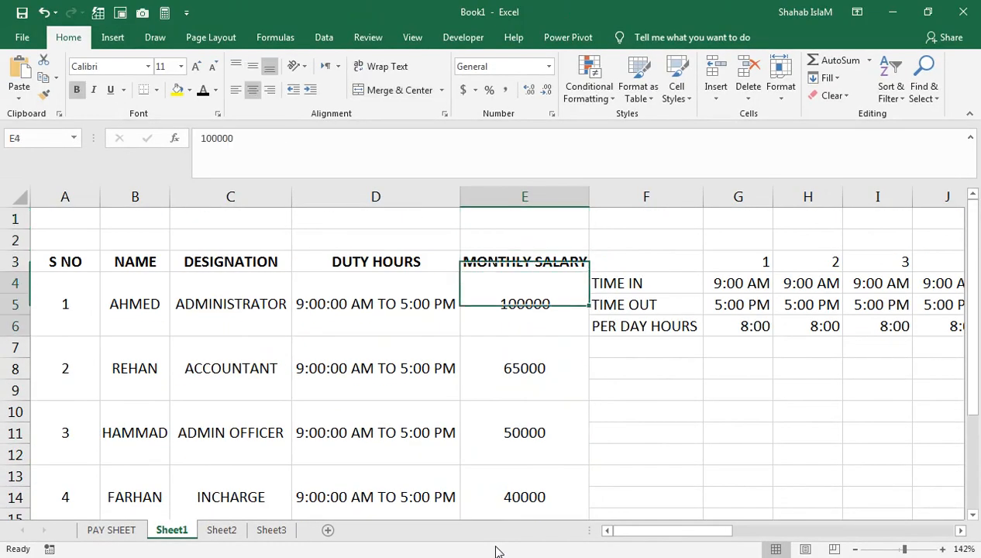
key("Right")
key("Up")
key("Up")
key("Up")
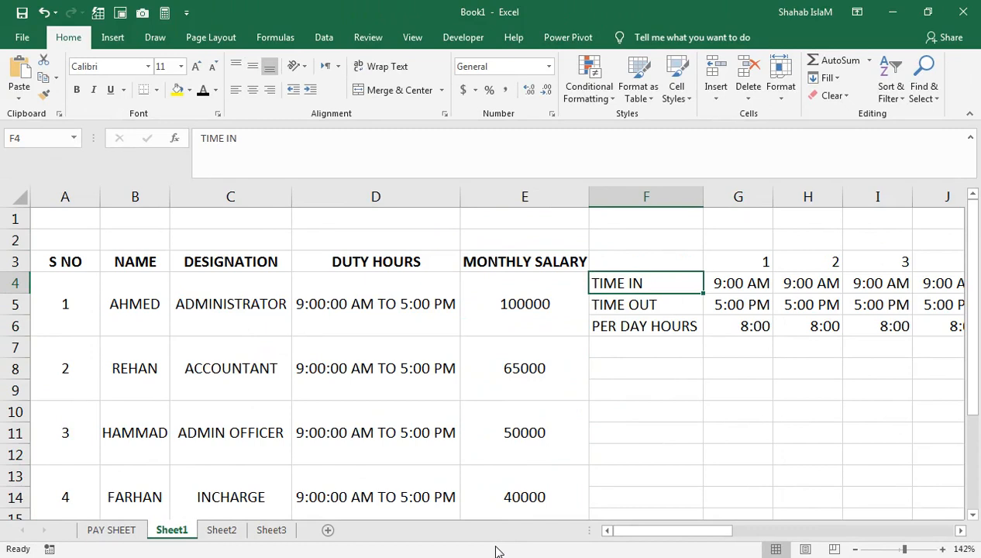
left_click(178, 89)
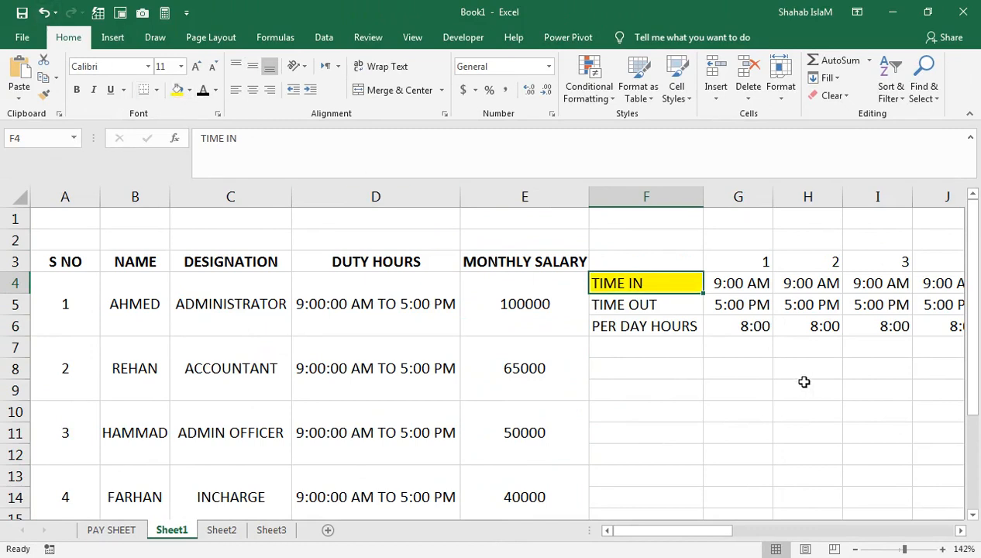
Fill the TIME OUT label of employee record 1 with green and its PER DAY HOURS label with pale green
left_click(649, 297)
left_click(189, 90)
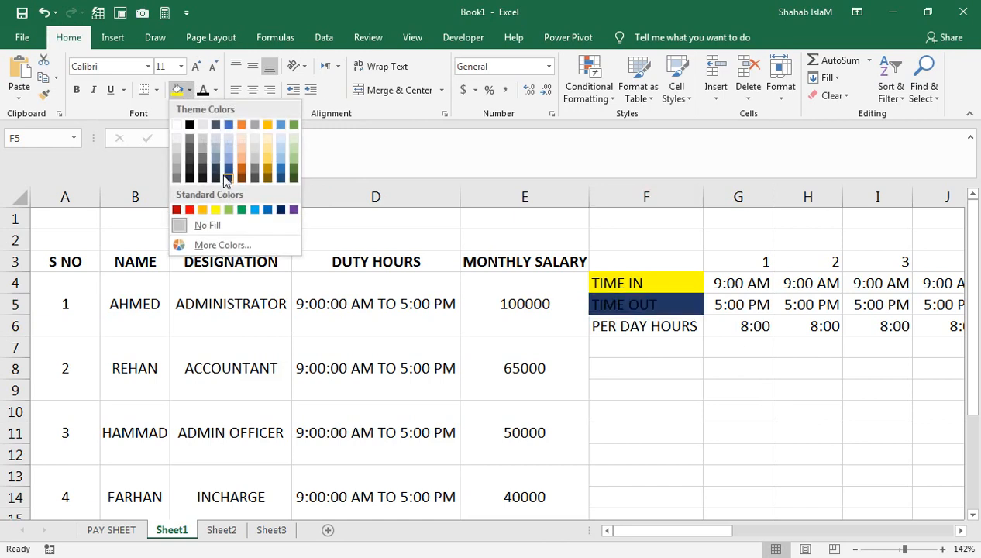
left_click(231, 209)
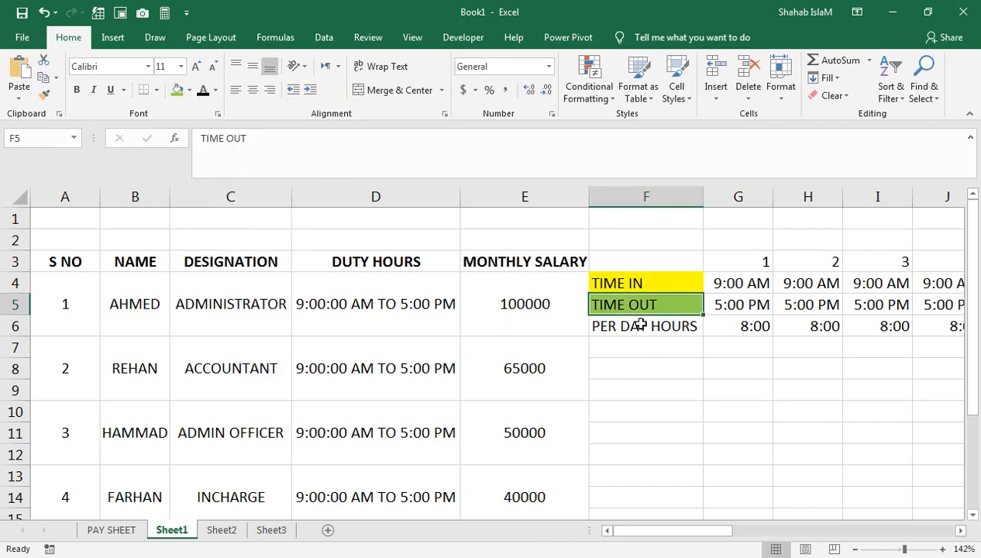
left_click(635, 324)
left_click(189, 90)
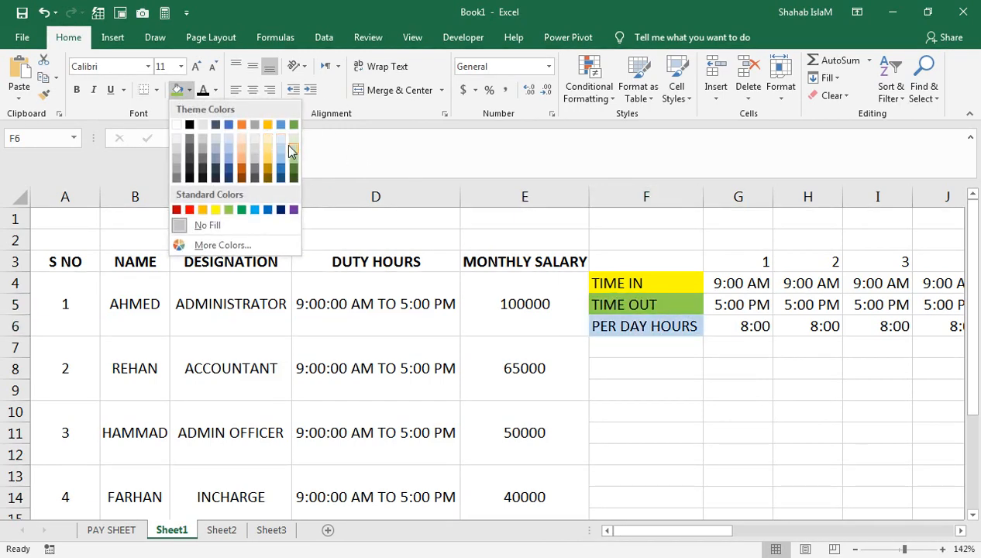
left_click(292, 144)
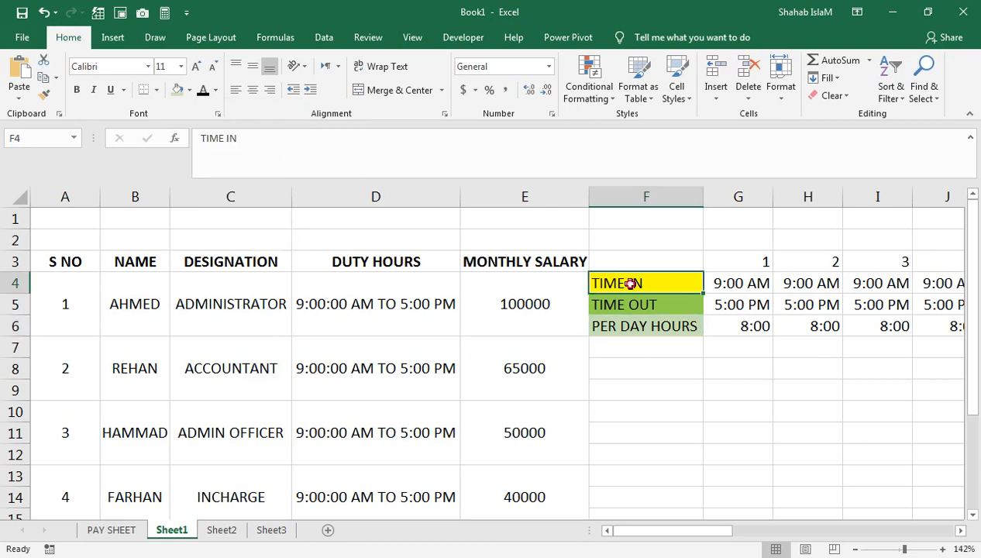
Bold the three time labels of employee record 1 and fill the whole block, with all 31 days, down to row 22
left_click_drag(631, 283, 629, 320)
left_click(77, 90)
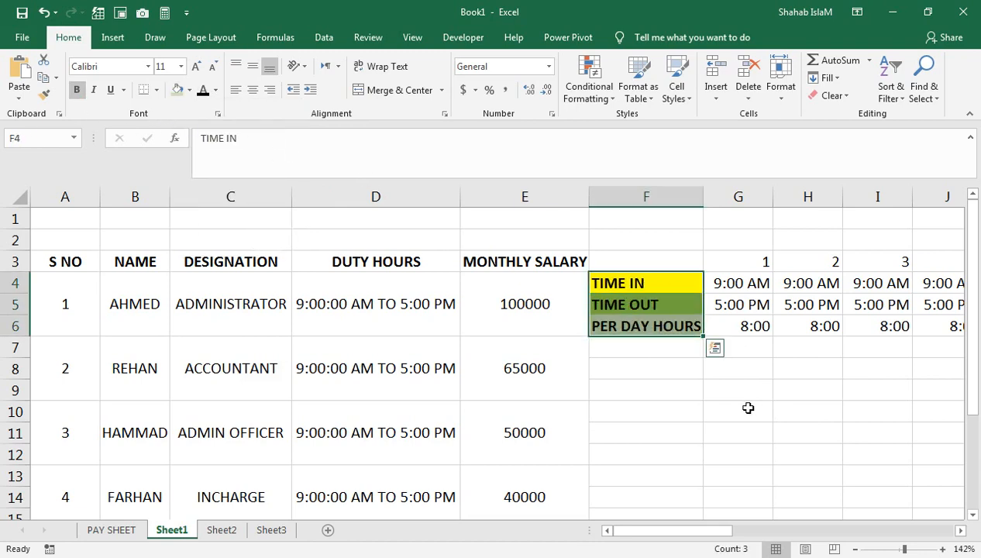
key("ctrl+shift+Right")
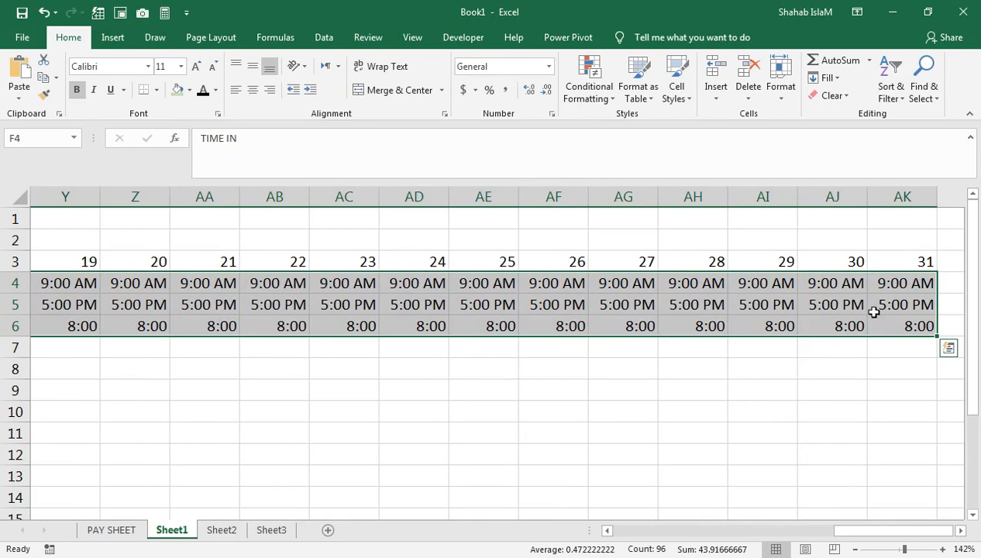
left_click_drag(937, 336, 798, 499)
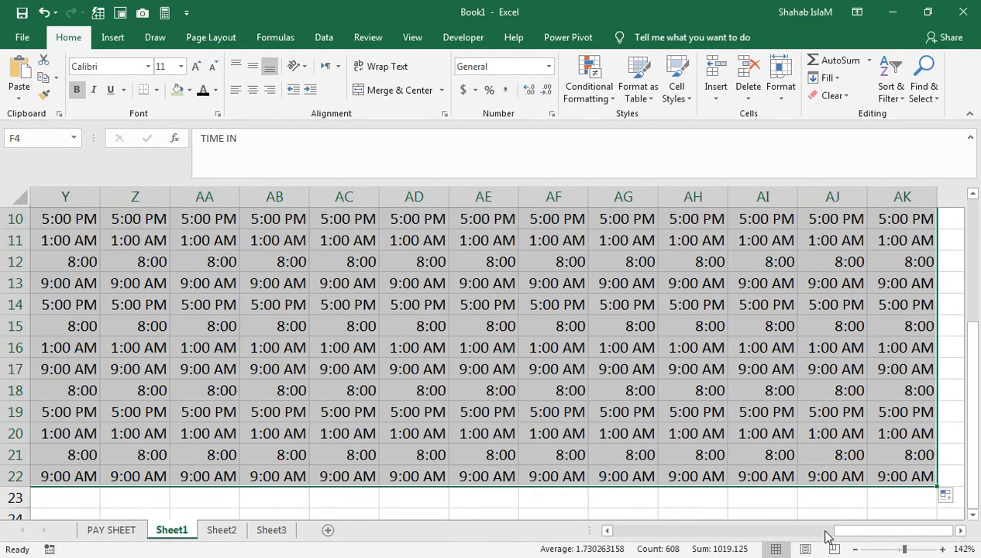
Delete the surplus rows 19 to 22 below employee record 5
left_click_drag(846, 531, 461, 528)
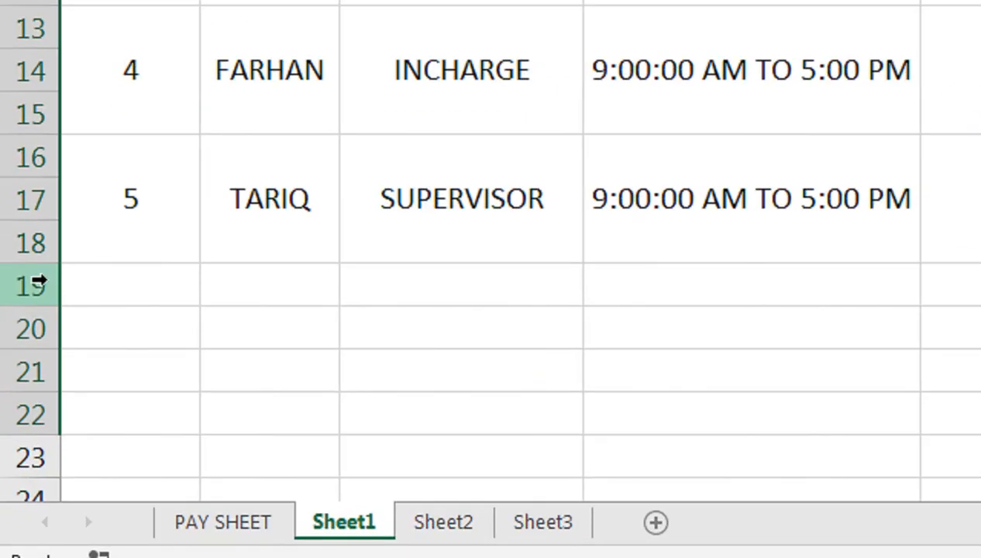
left_click_drag(17, 410, 16, 466)
right_click(33, 408)
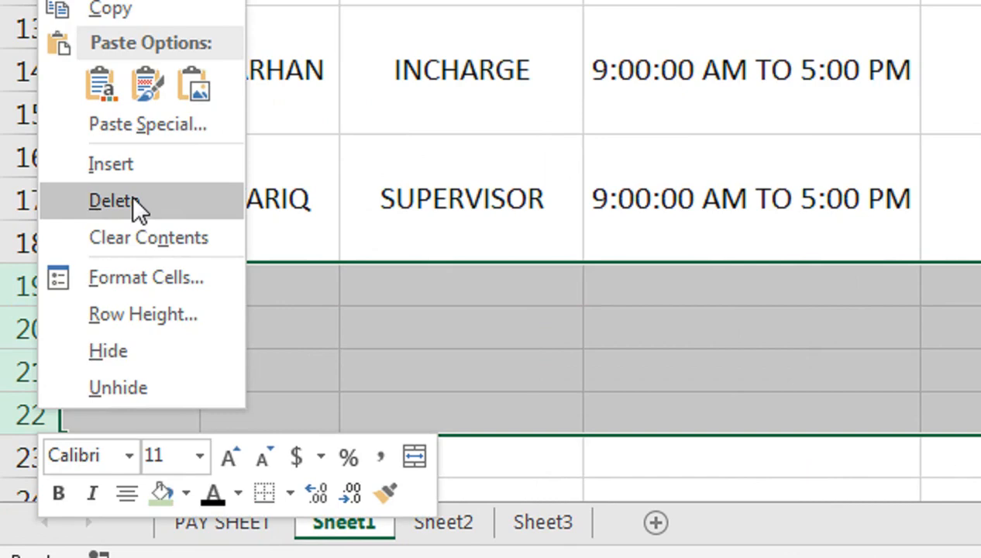
left_click(131, 202)
left_click_drag(527, 221, 547, 181)
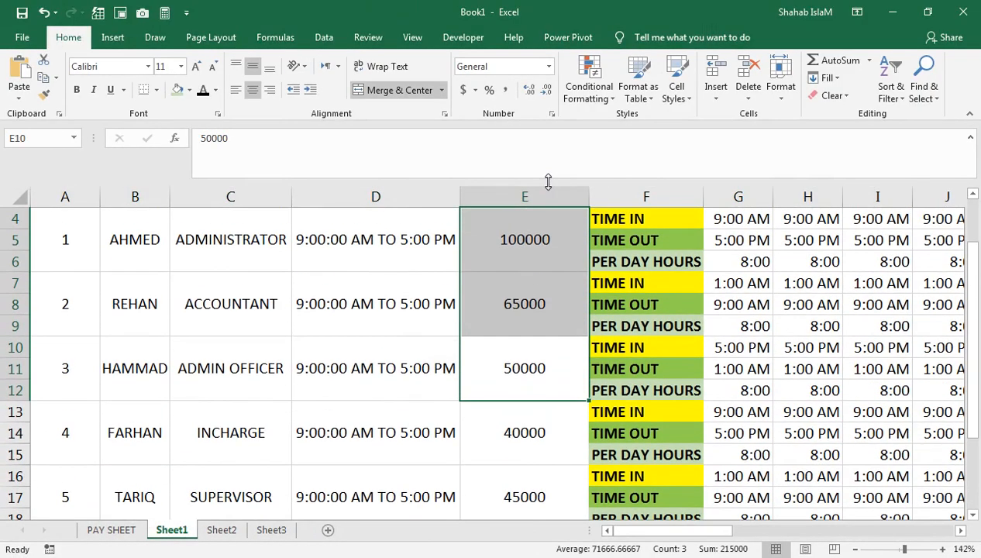
Examine the salaries and the filled time values of the employee records, especially the TIME IN entries of record 2
key("Up")
key("Up")
key("Up")
key("Up")
key("Up")
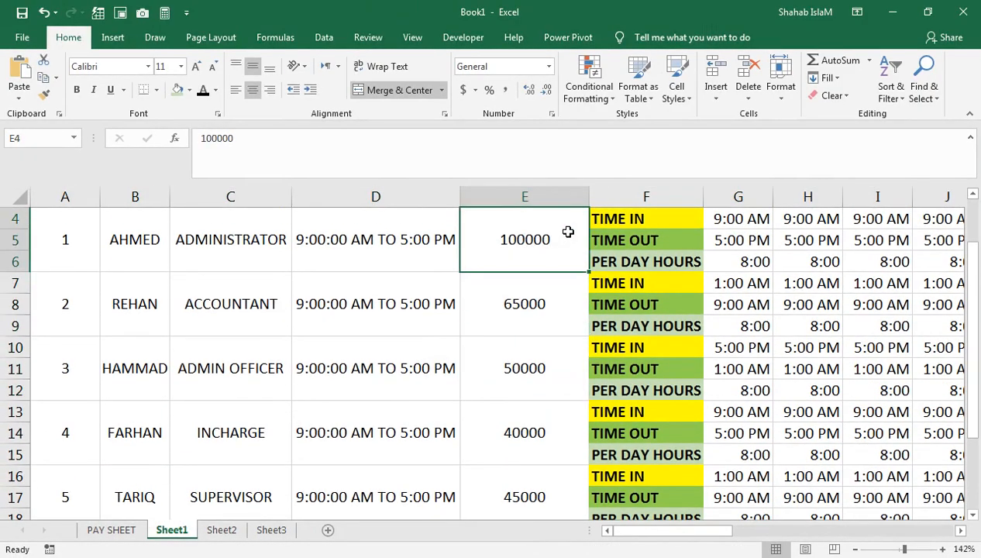
key("Down")
key("Down")
key("Down")
key("Down")
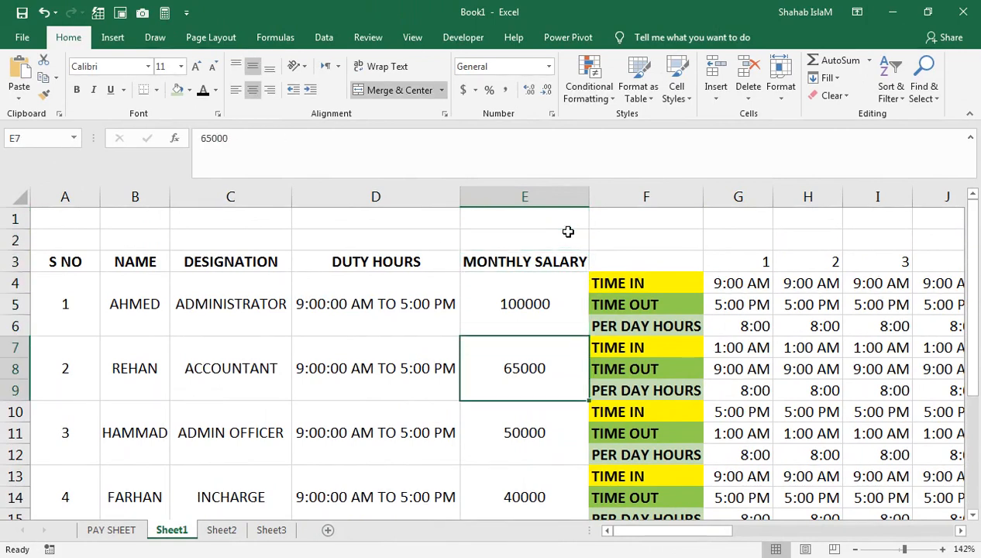
key("Right")
key("Right")
key("Right")
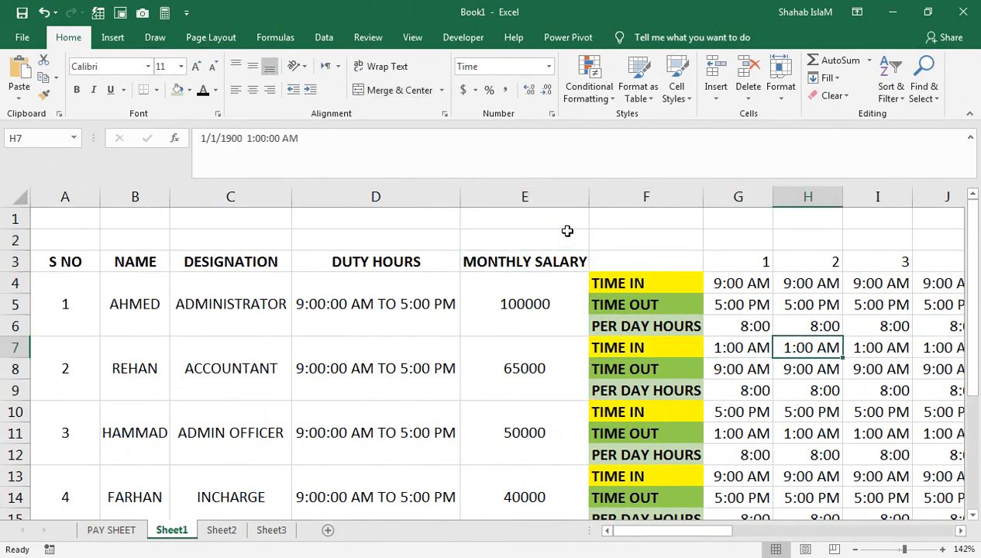
Set the day 1 TIME OUT of employee record 1 to 4:00 PM
key("Up")
key("Left")
key("Up")
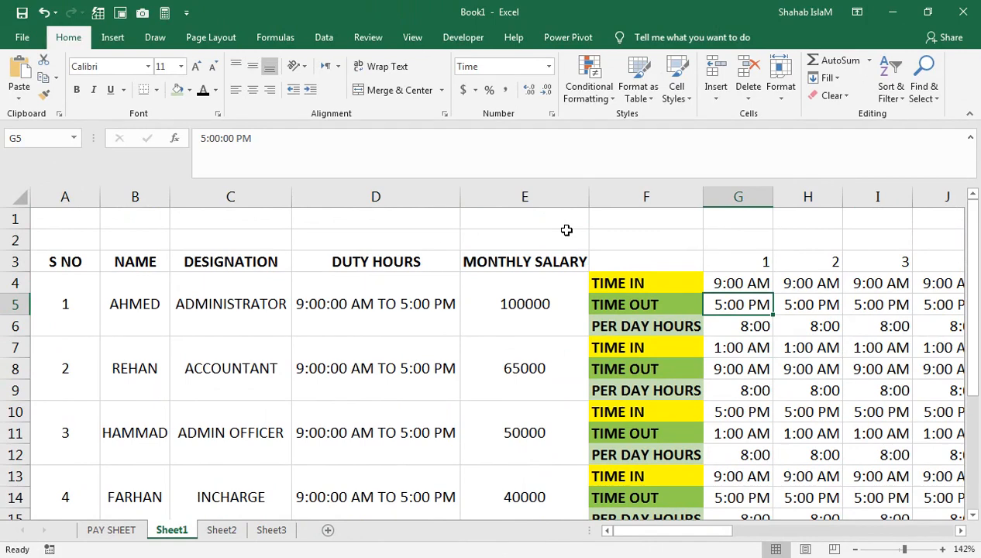
type("16:0")
key("Return")
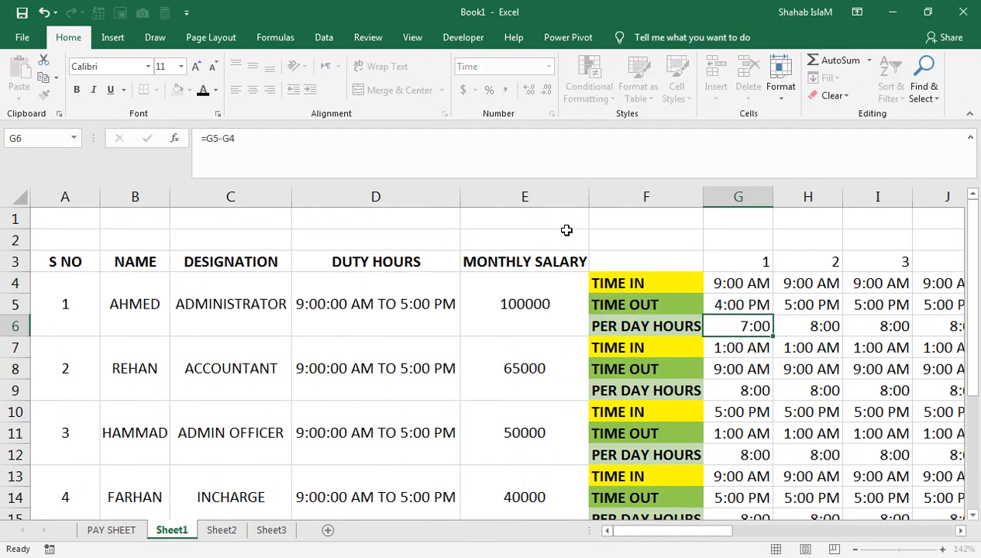
Set the day 1 TIME OUT of employee record 2 to 3:30 PM
key("Down")
key("Down")
key("Down")
key("Up")
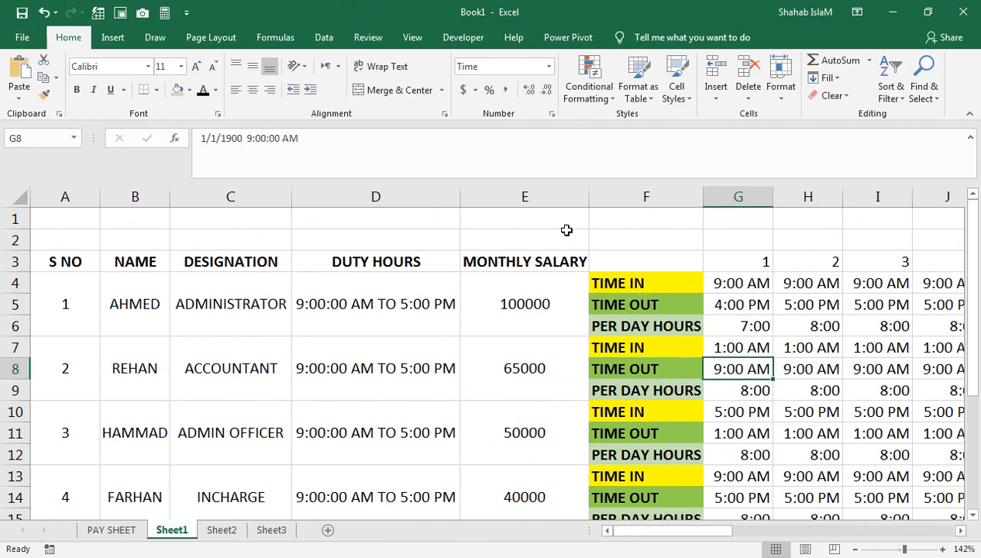
type("15:3")
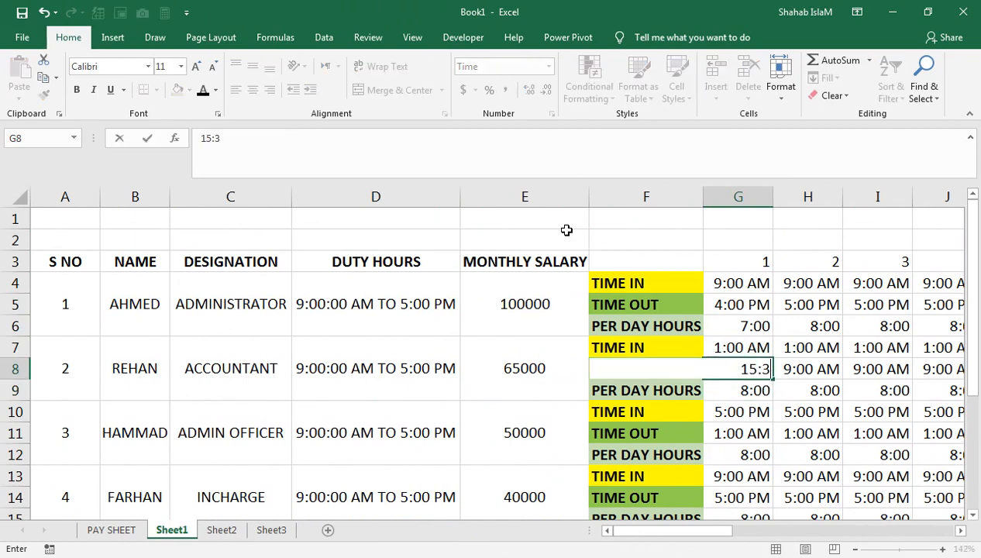
type("0 PM")
key("Return")
key("Up")
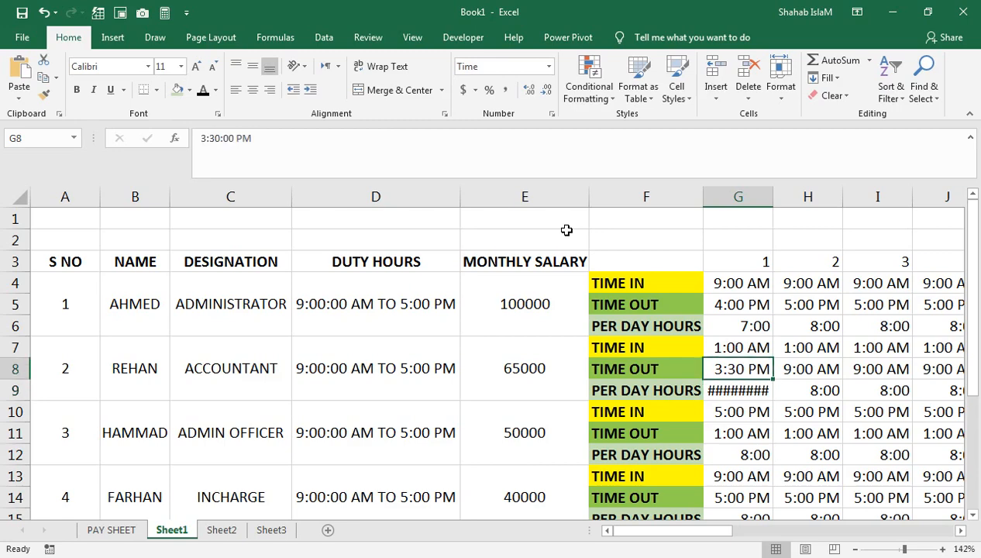
key("Down")
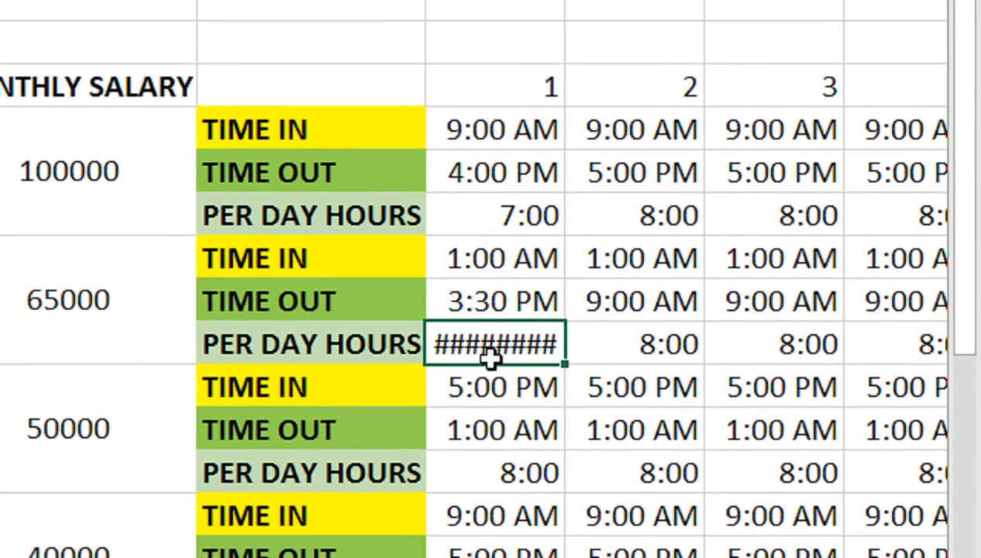
Clear all time in, time out and hours values of employee records 2 to 5 for days 1 to 31
left_click(489, 259)
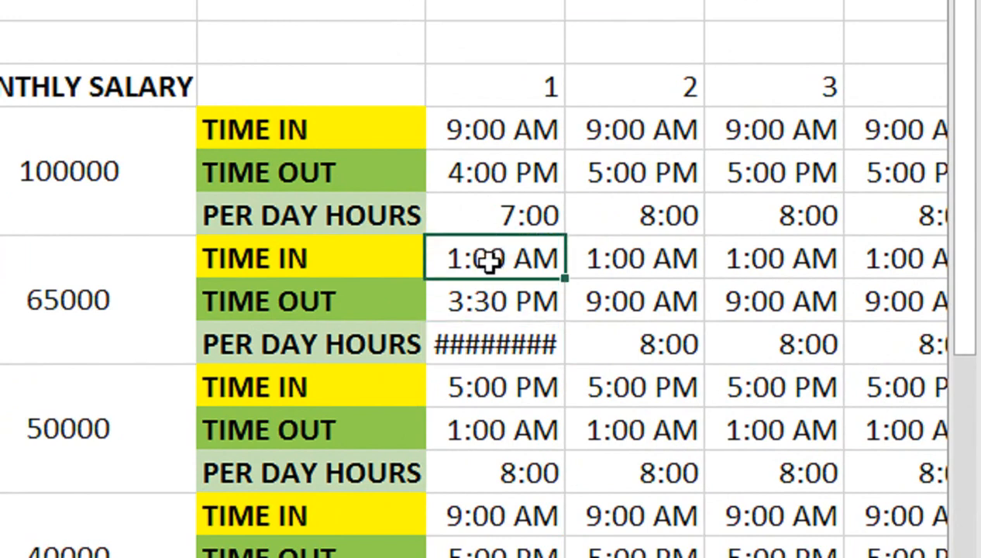
key("ctrl+shift+Right")
key("shift+Down")
key("shift+Down")
key("shift+Down")
key("shift+Down")
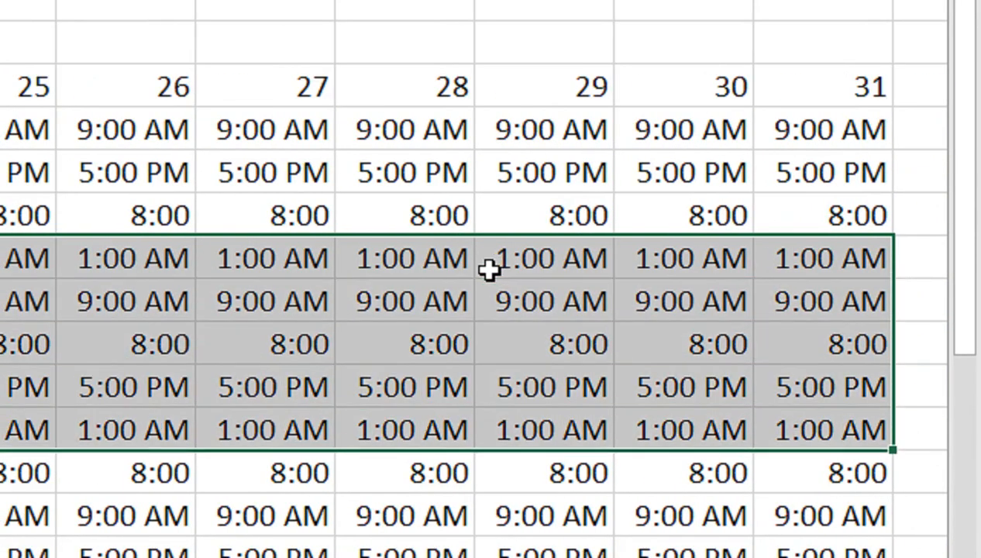
key("shift+Down")
key("shift+Down")
key("shift+Down")
key("shift+Down")
key("shift+Down")
key("shift+Down")
key("shift+Down")
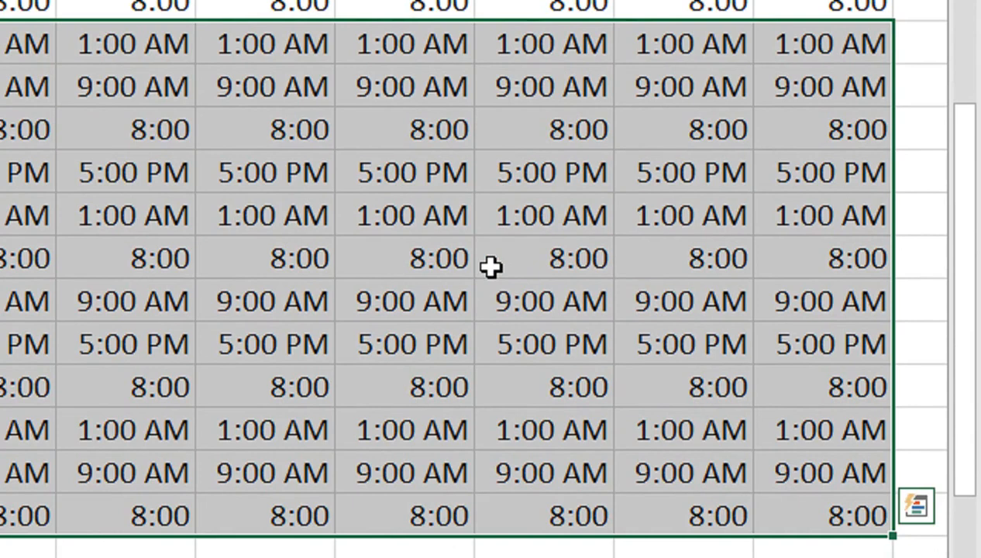
key("Delete")
Undo the clearing of the time values for employee records 2 to 5 and clear the same range again
key("Up")
key("Up")
key("Up")
key("Up")
key("Up")
key("Up")
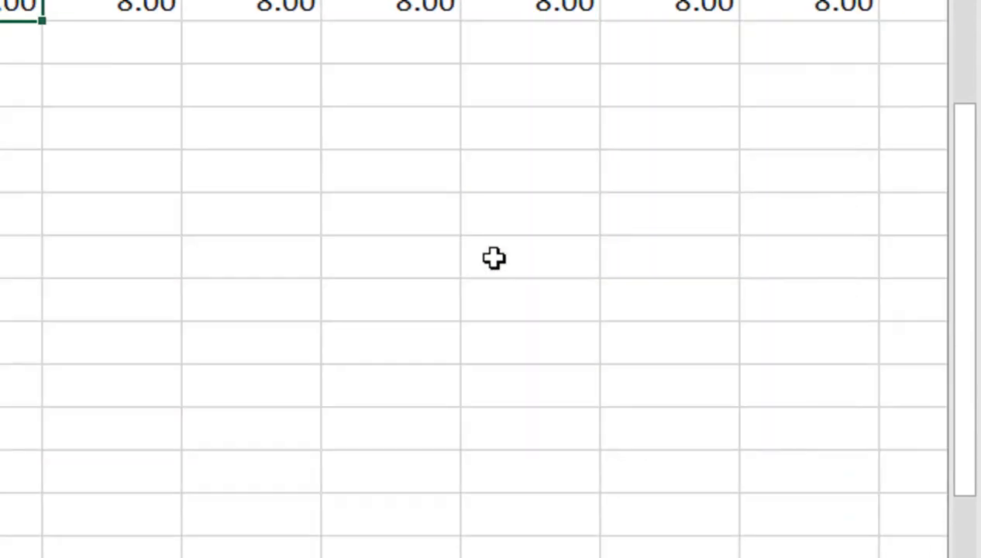
key("Down")
key("Down")
key("Down")
key("Down")
key("Down")
key("Down")
key("Down")
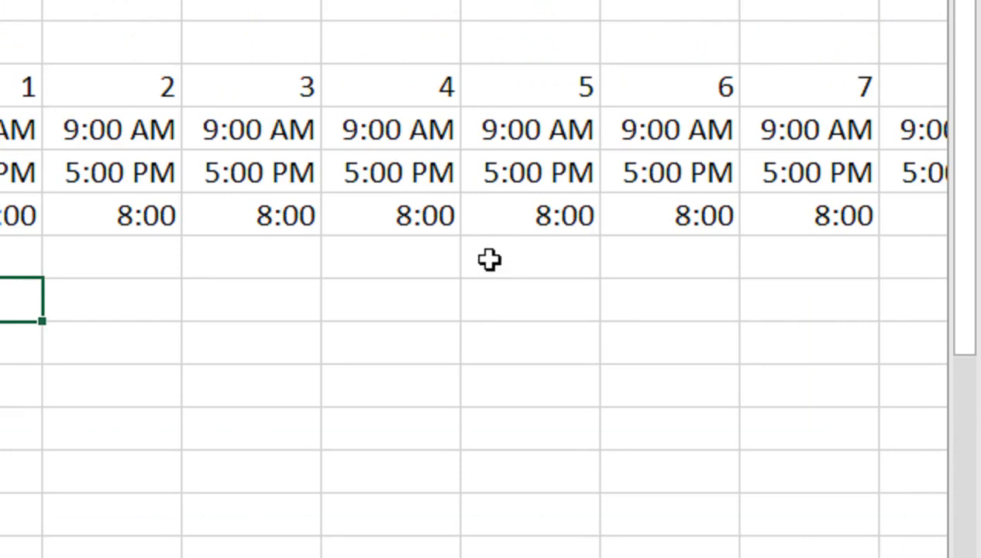
key("ctrl+z")
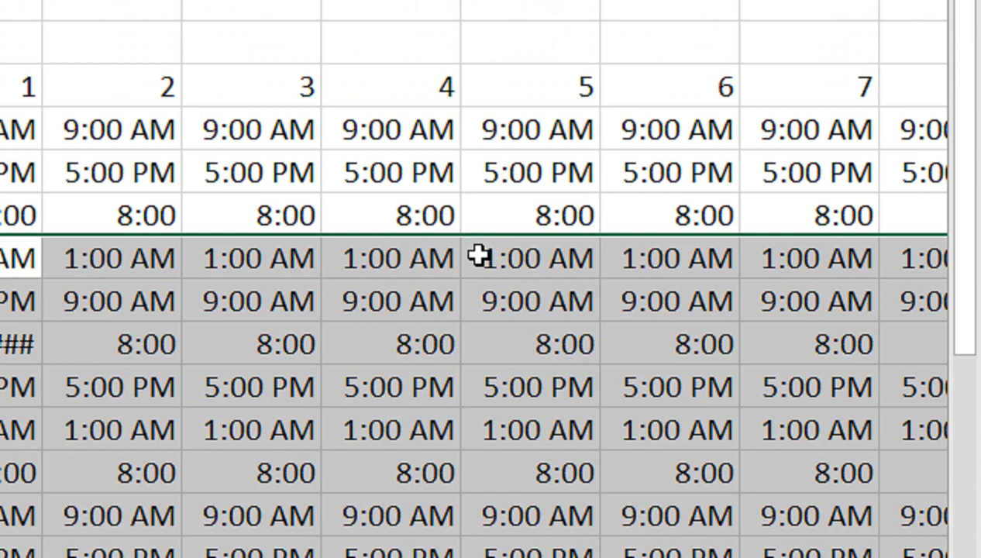
key("Delete")
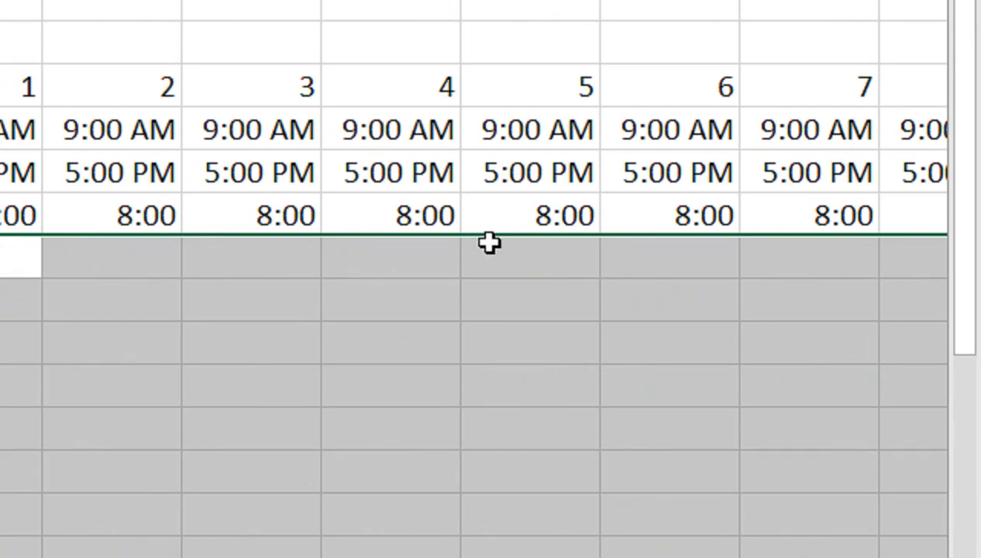
Clear the TIME IN and TIME OUT values of employee record 1 for all 31 days, keeping the hours formulas
key("Up")
key("Up")
key("Up")
key("shift+Down")
key("shift+Down")
key("shift+Up")
key("ctrl+shift+Right")
key("Delete")
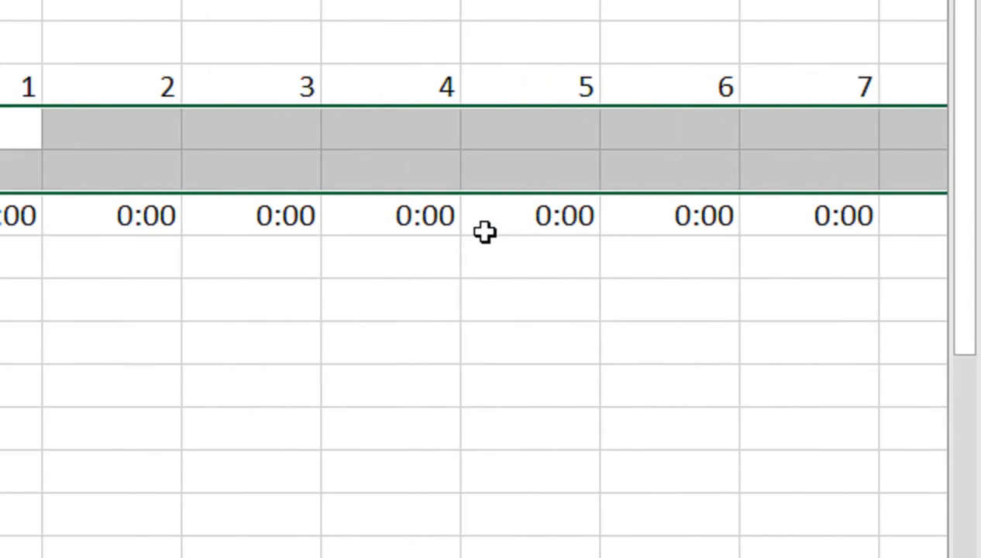
Fill the time in, time out and per day hours cells G4:AK6 of record 1 down to row 18 for records 2 to 5
key("Down")
key("Down")
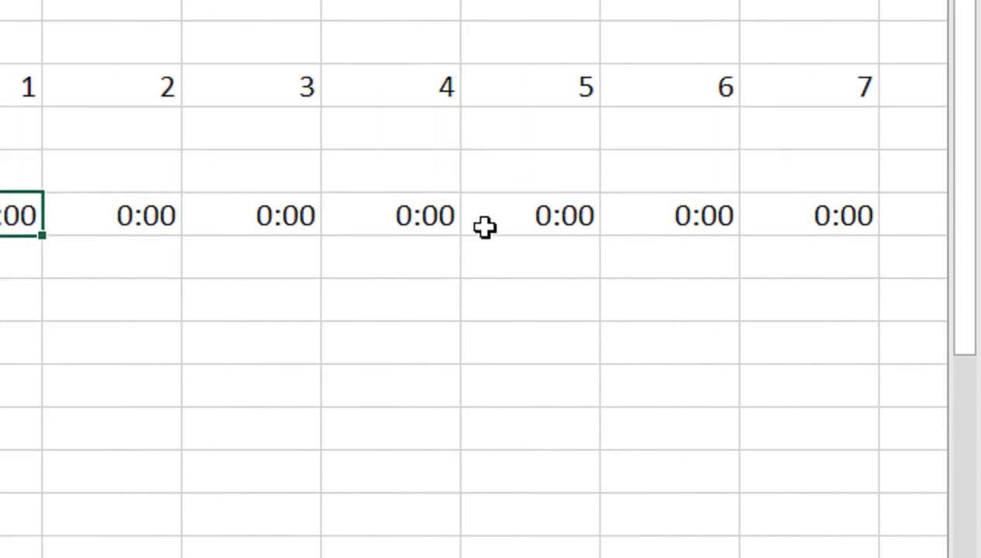
key("ctrl+shift+Right")
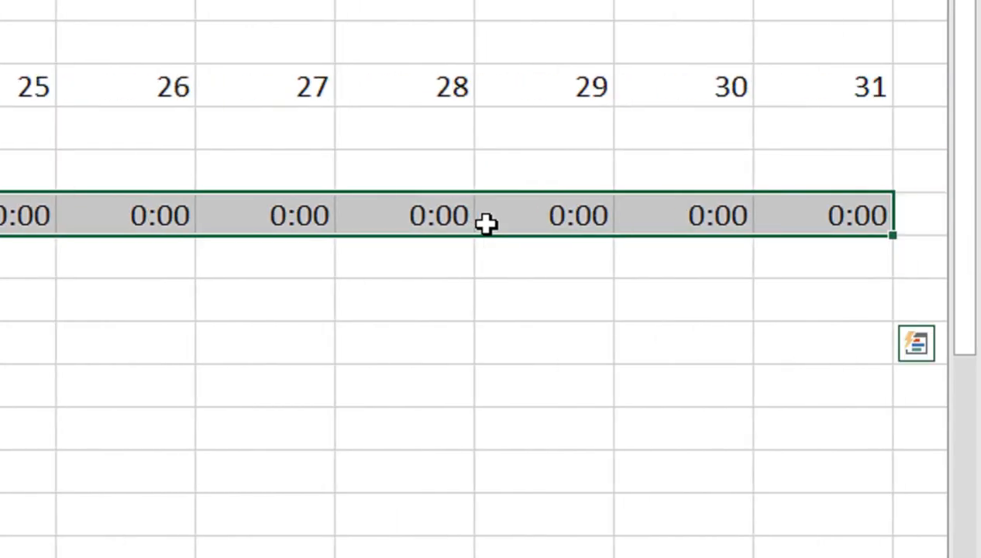
key("shift+Up")
key("shift+Up")
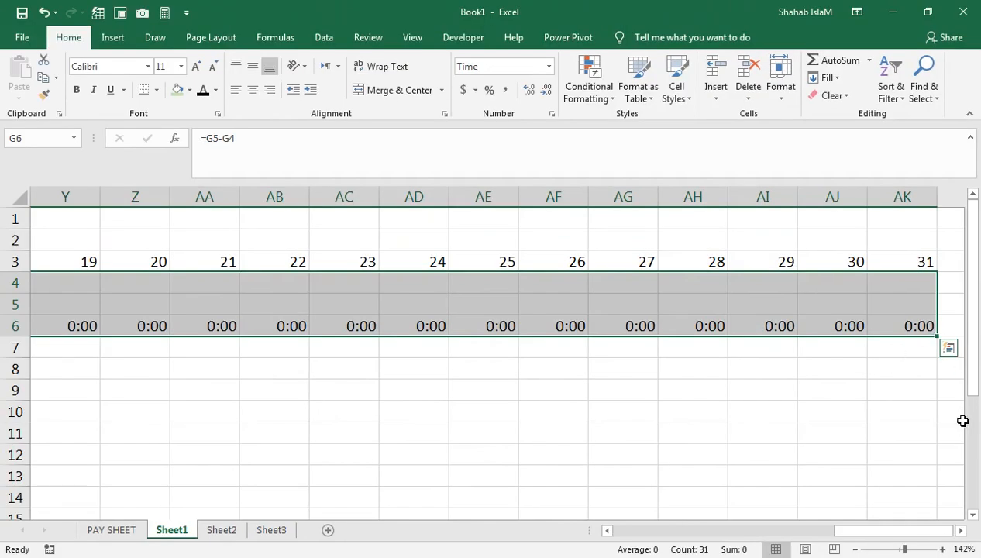
left_click_drag(889, 533, 683, 548)
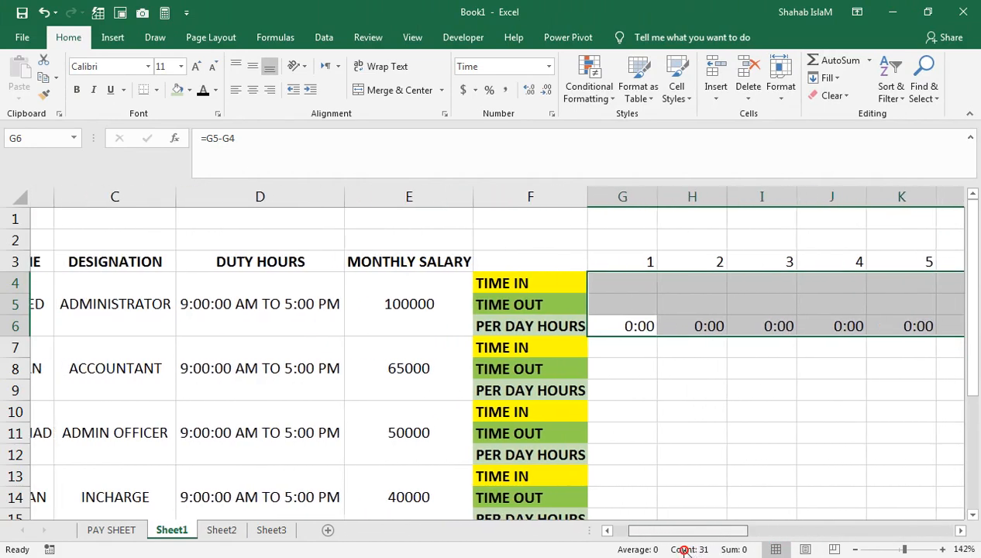
left_click_drag(975, 239, 973, 324)
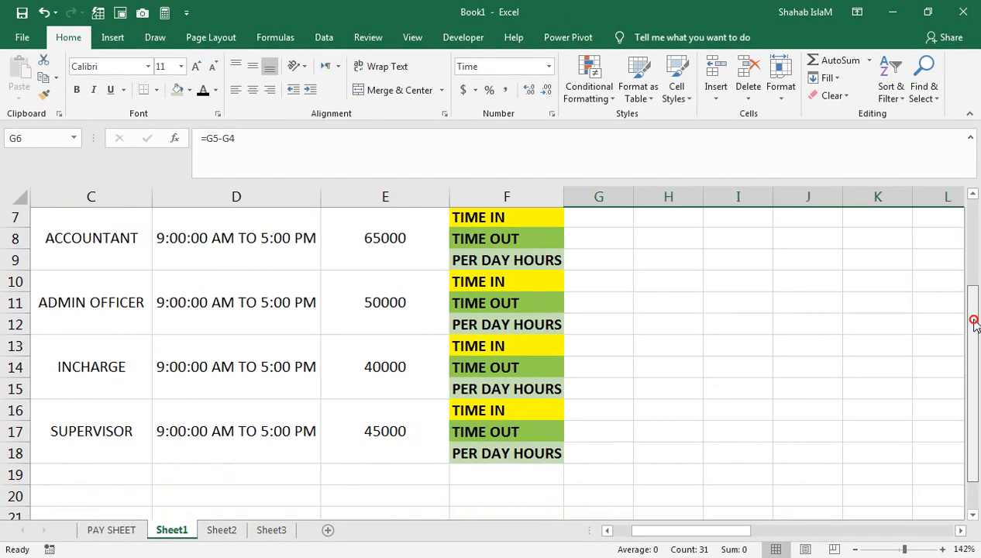
left_click_drag(975, 287, 974, 263)
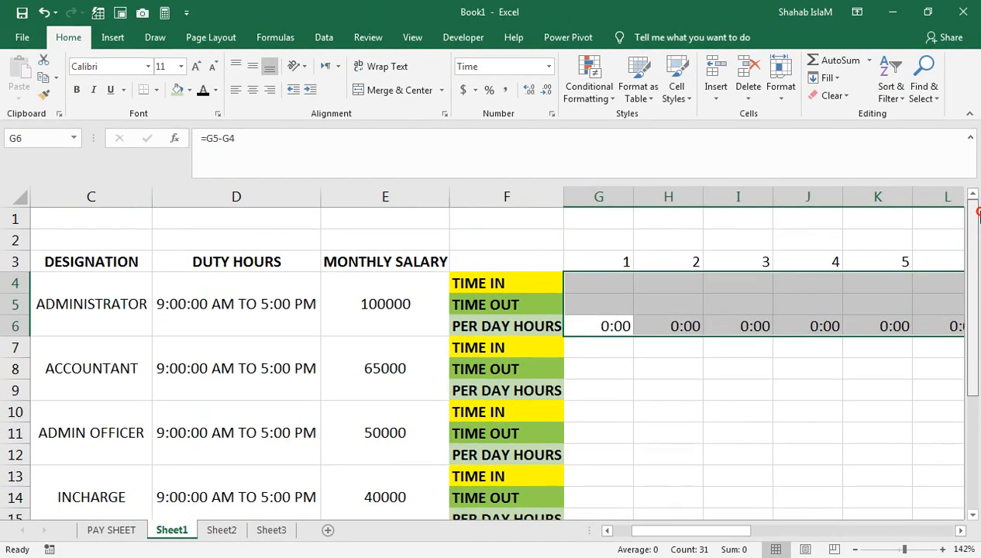
left_click_drag(722, 536, 938, 513)
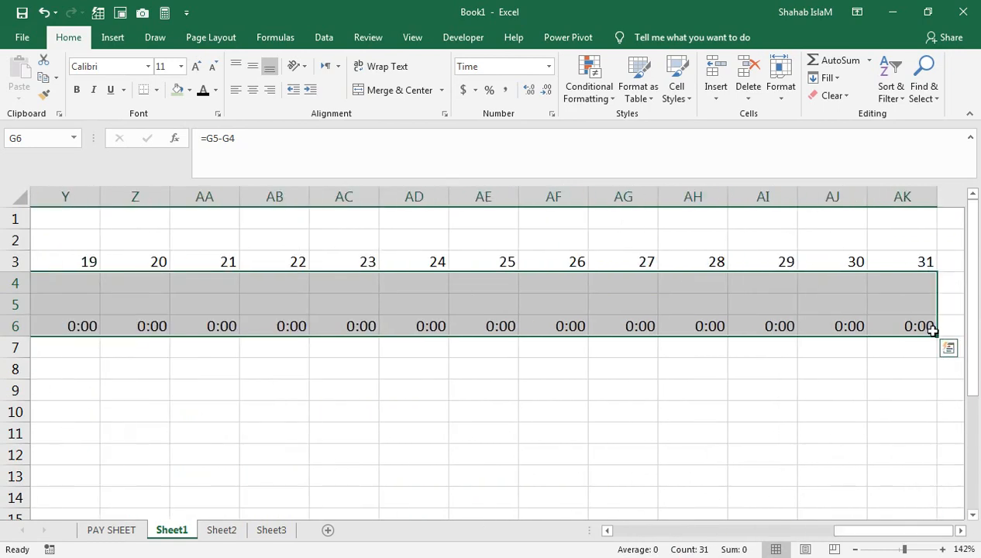
left_click_drag(937, 338, 933, 507)
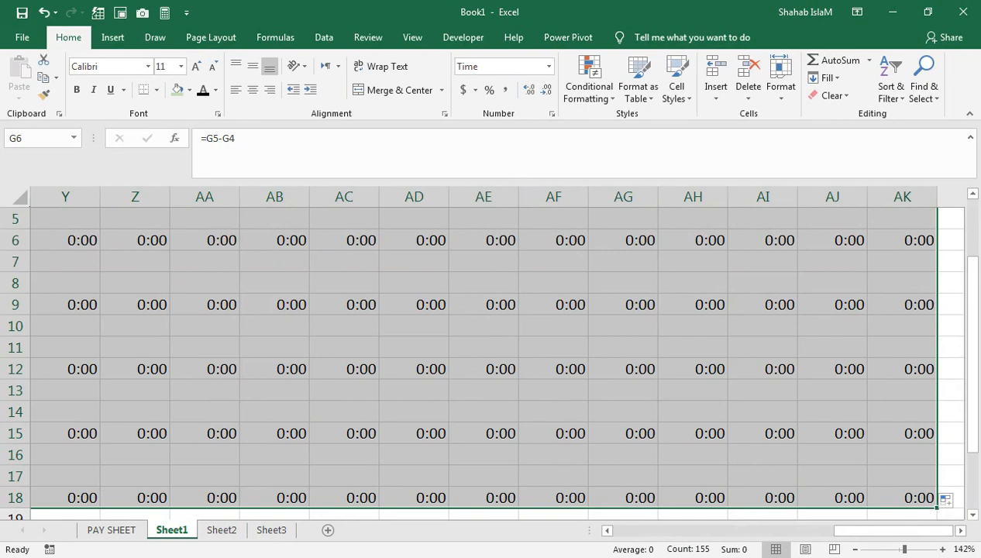
left_click_drag(870, 536, 605, 529)
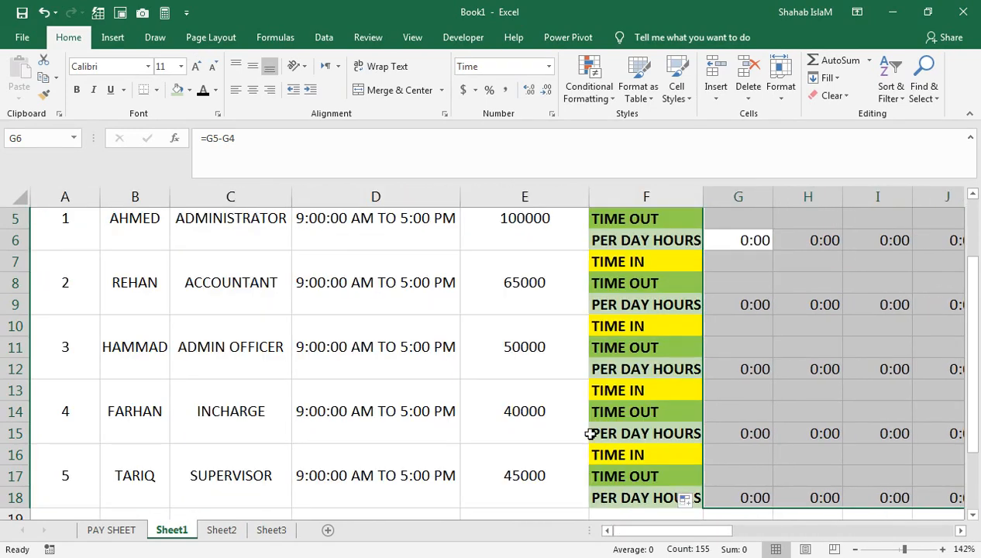
left_click_drag(975, 306, 973, 225)
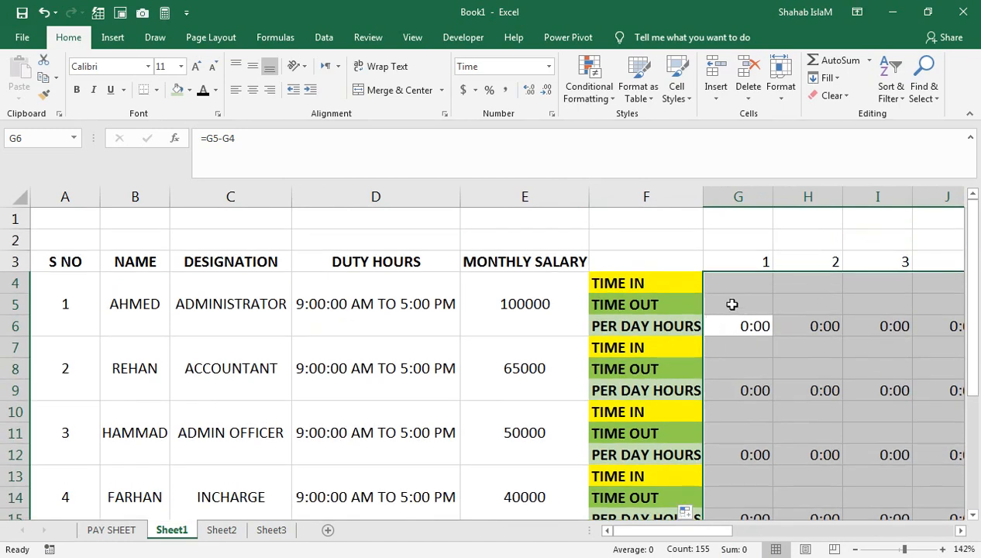
Widen column AL and enter the header TOTAL HOURS in AL3, right after day 31
left_click(737, 276)
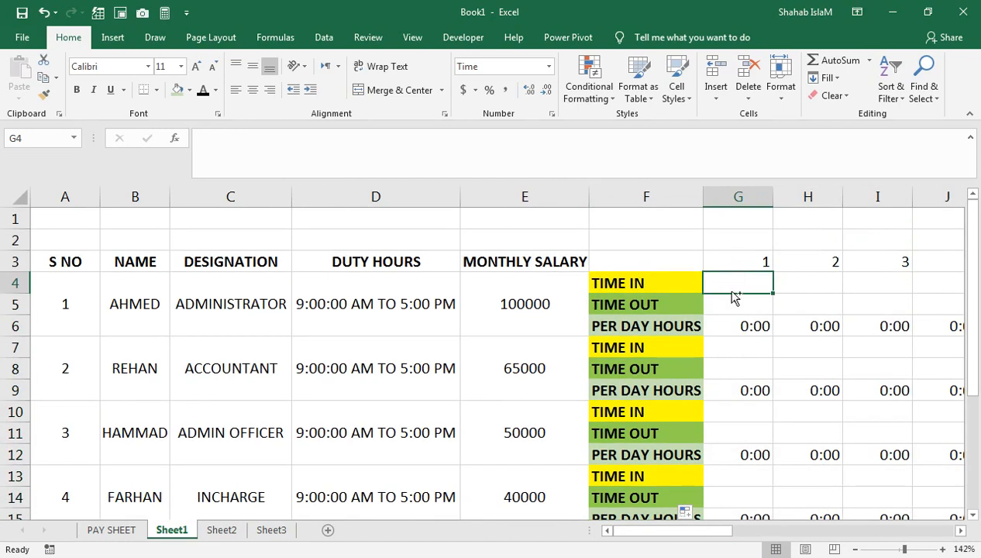
key("Up")
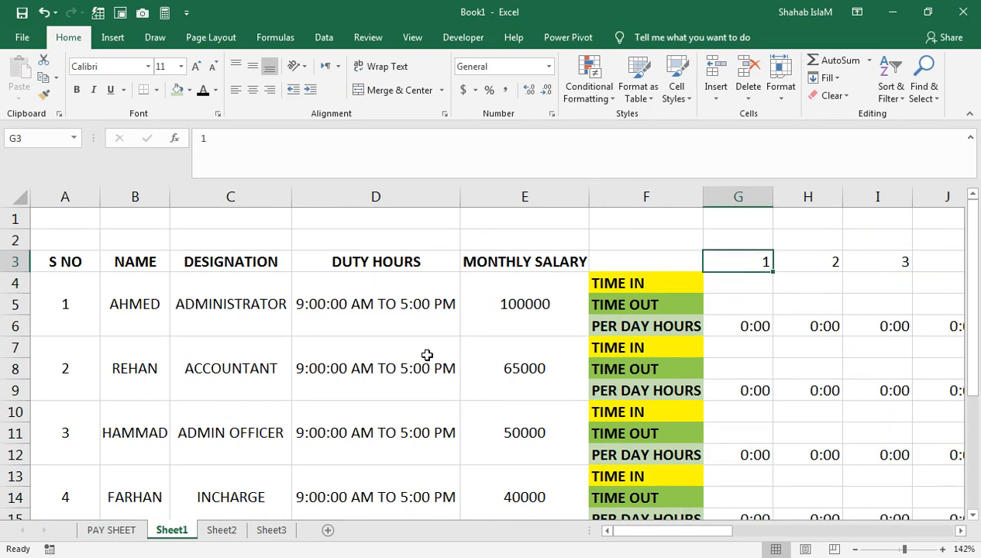
key("ctrl+Right")
key("Right")
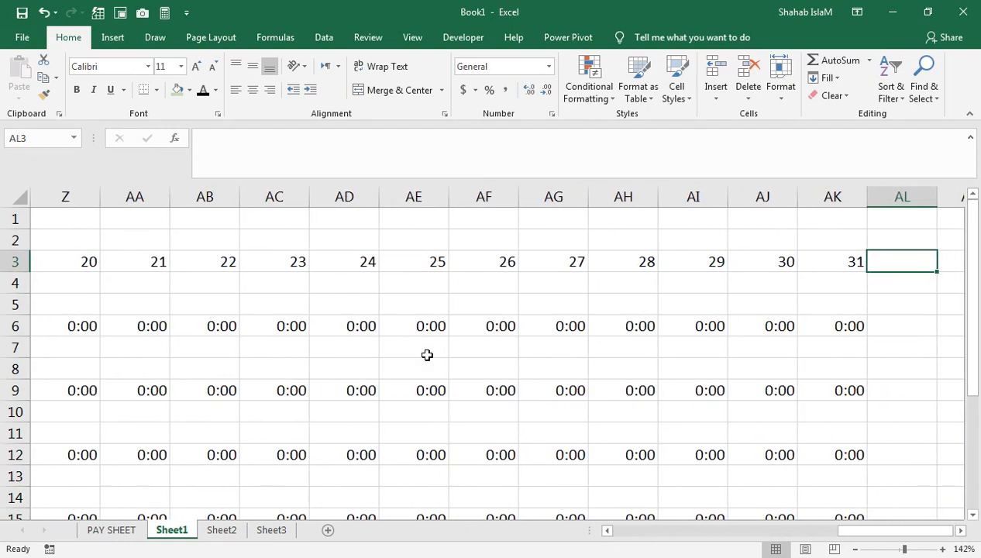
key("shift+Right")
key("shift+Left")
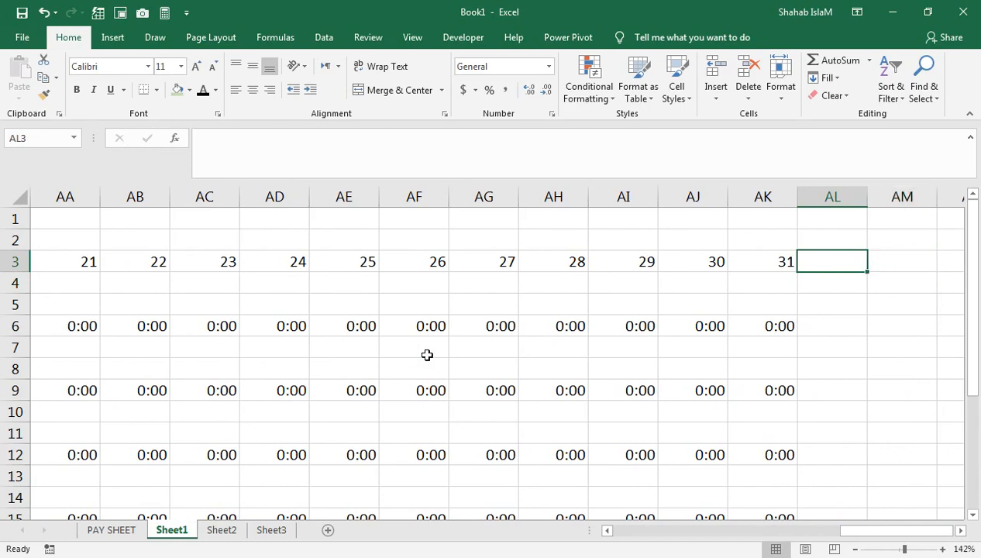
left_click_drag(866, 197, 902, 193)
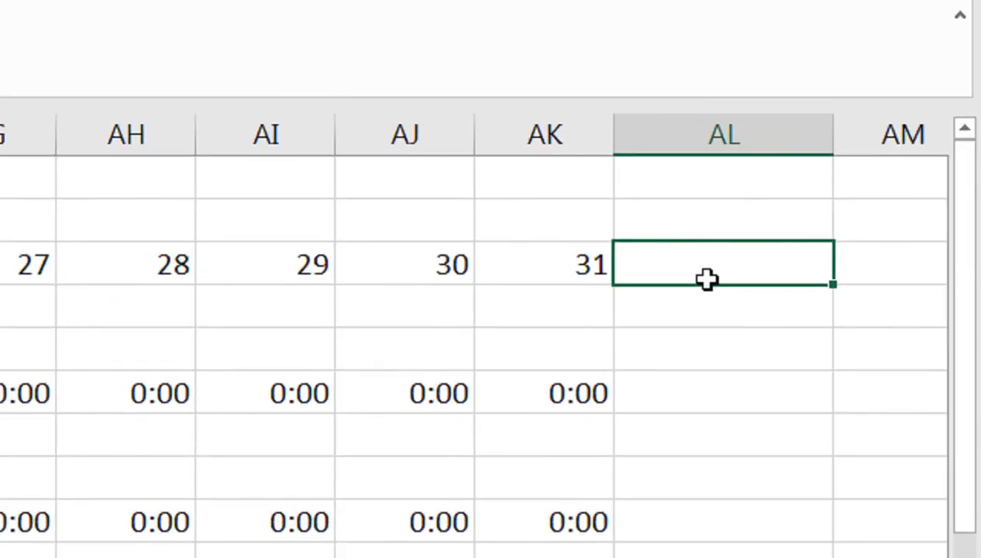
type("TOTAL")
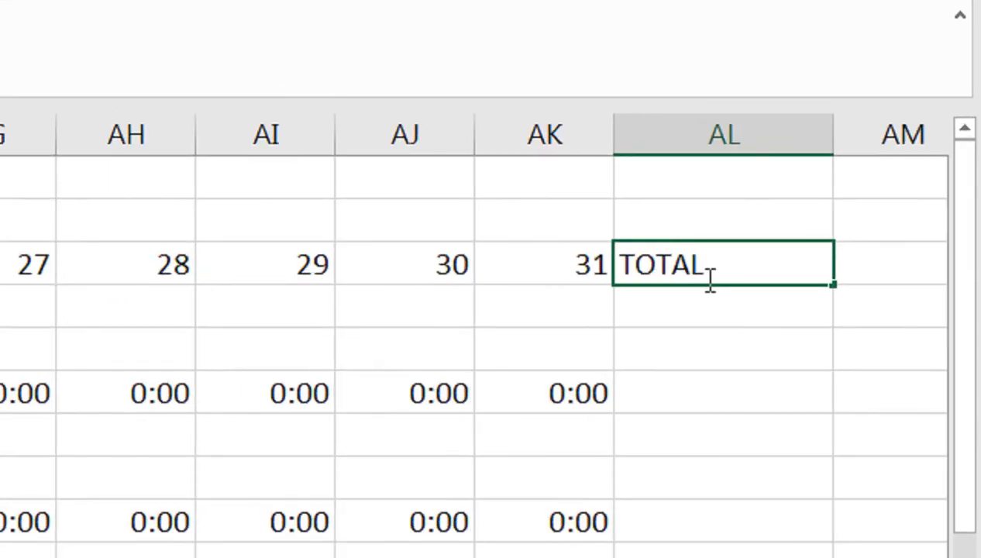
type(" HOURS")
key("Return")
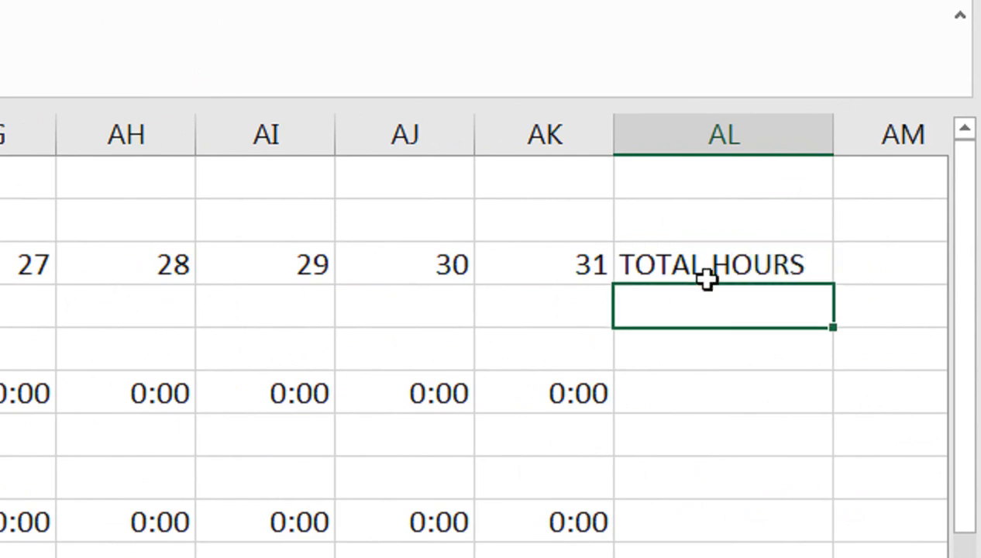
Merge and center cells AL4:AL6 below the TOTAL HOURS header
key("shift+Down")
key("shift+Down")
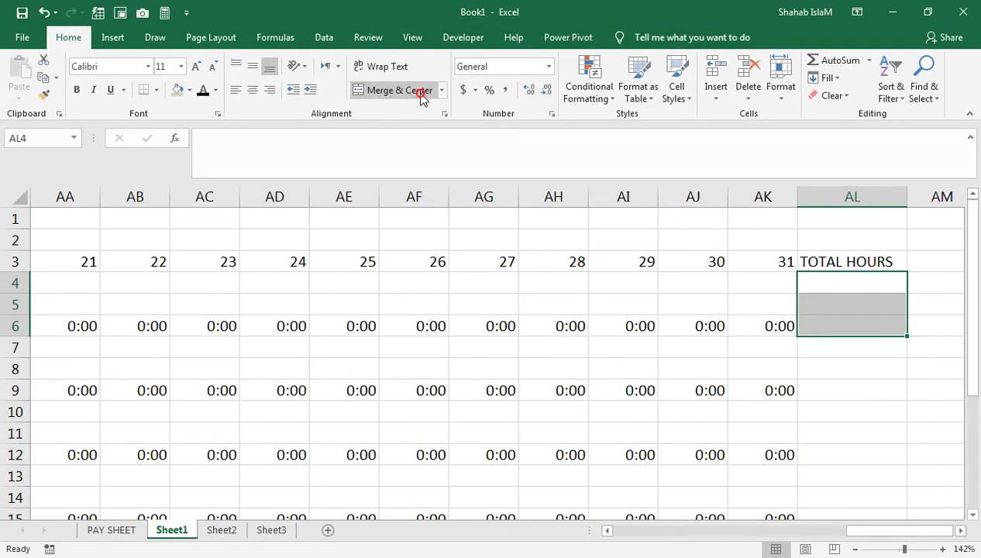
left_click(421, 92)
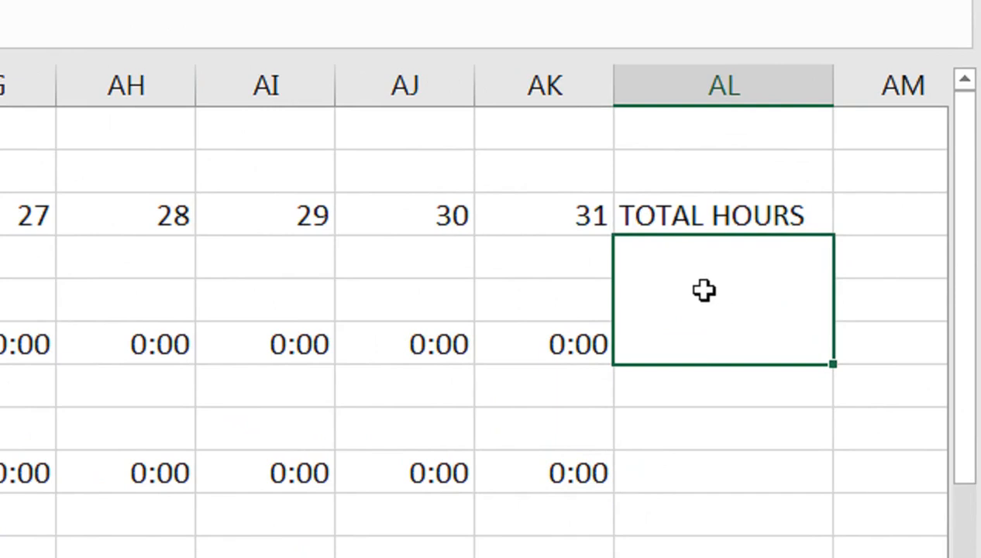
Enter the formula =SUM(G6:AK6) in the merged TOTAL HOURS cell of record 1
type("=SUM(")
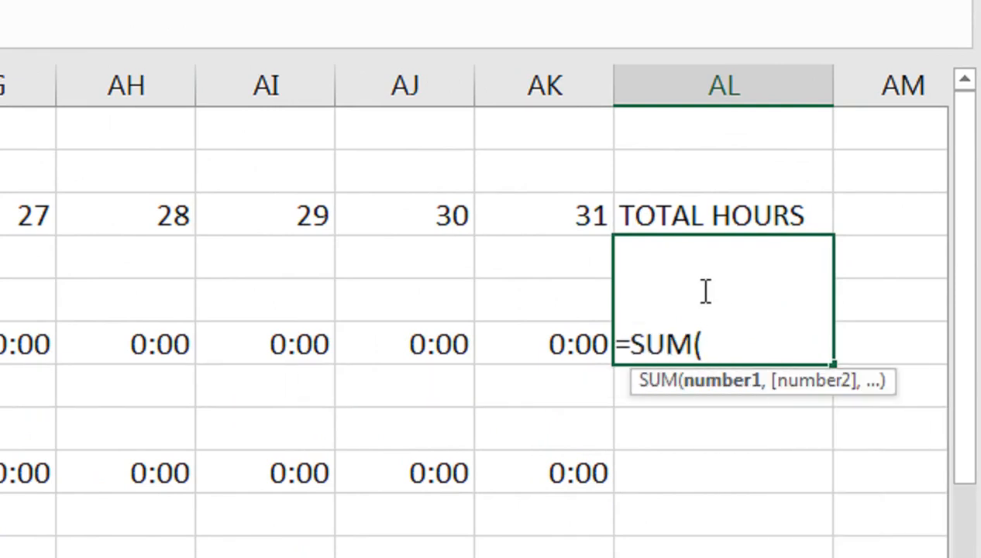
key("Left")
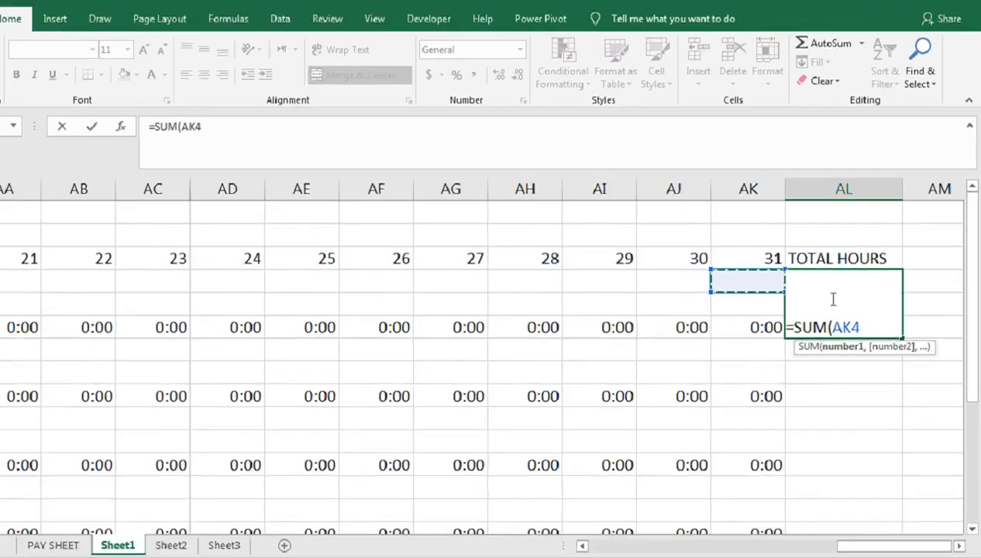
key("Down")
key("Down")
key("shift+Left")
key("shift+Left")
key("shift+Left")
key("shift+Left")
key("shift+Left")
key("shift+Left")
key("shift+Left")
key("shift+Left")
key("shift+Left")
key("shift+Left")
key("shift+Left")
key("shift+Left")
key("shift+Left")
key("shift+Left")
key("shift+Left")
key("shift+Left")
key("shift+Left")
key("shift+Left")
key("shift+Left")
key("shift+Left")
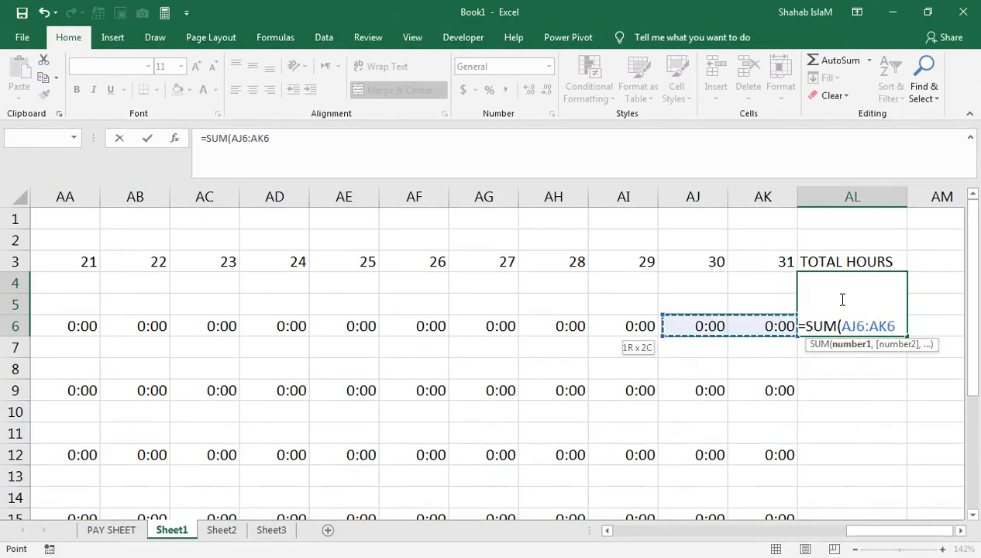
key("shift+Left")
key("shift+Left")
key("shift+Left")
key("shift+Left")
key("shift+Left")
key("shift+Left")
key("shift+Left")
key("shift+Left")
key("shift+Left")
key("shift+Up")
key("shift+Up")
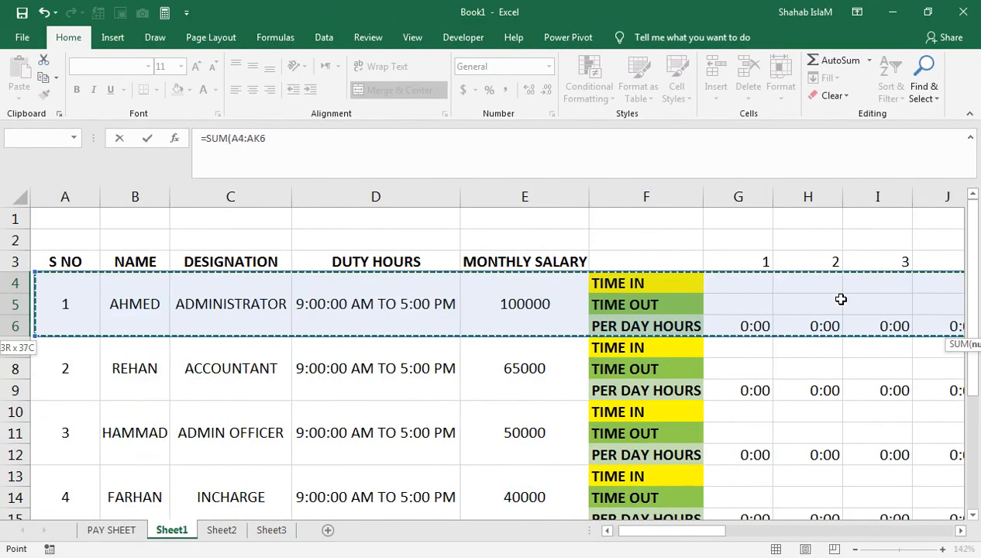
key("shift+Right")
key("shift+Right")
key("shift+Right")
key("shift+Right")
key("shift+Right")
key("shift+Right")
key("shift+Right")
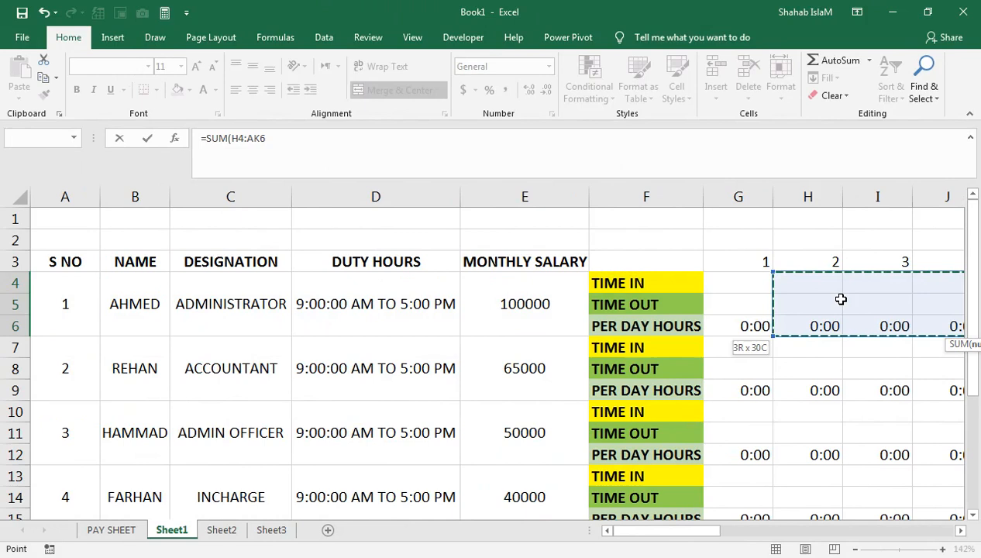
key("shift+Left")
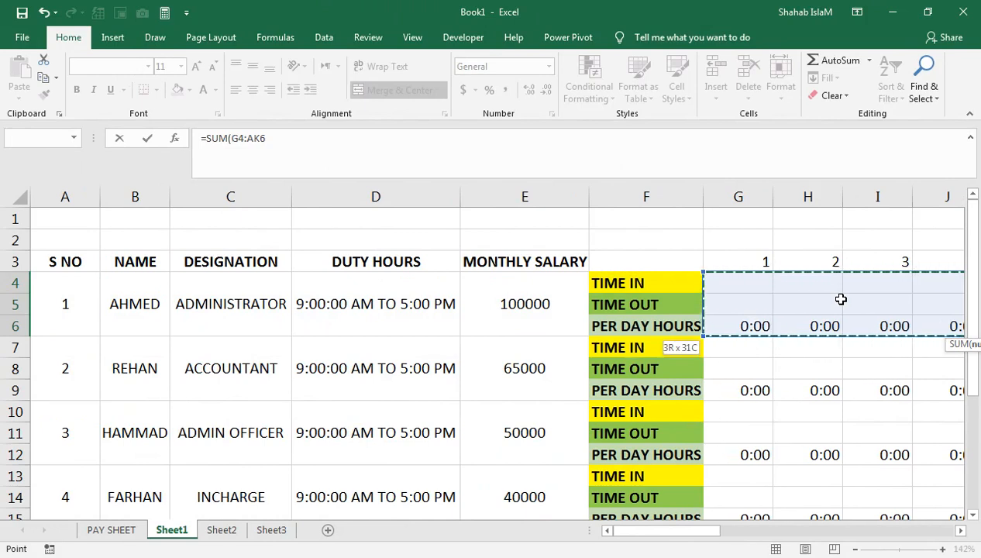
key("shift+Down")
key("shift+Down")
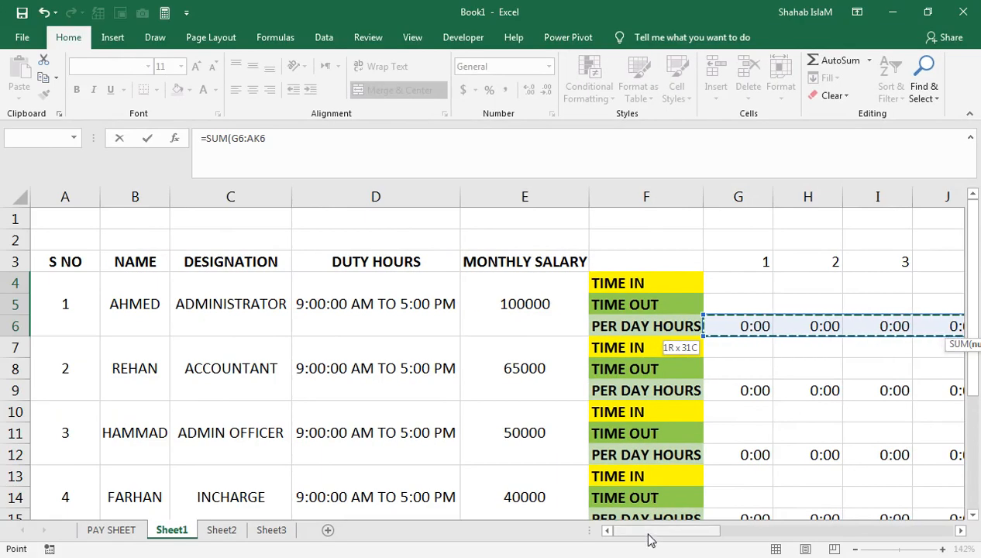
left_click_drag(647, 532, 945, 548)
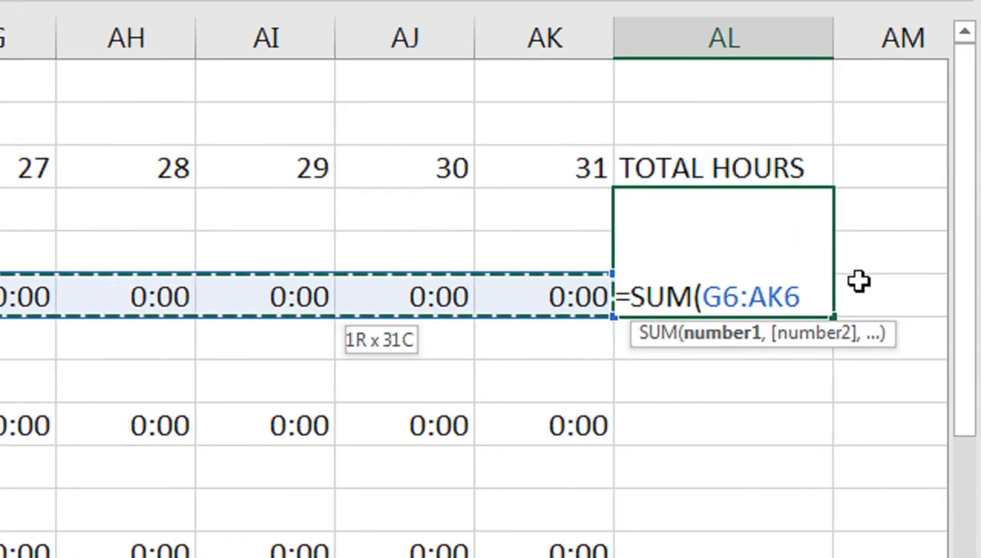
type(")")
key("Return")
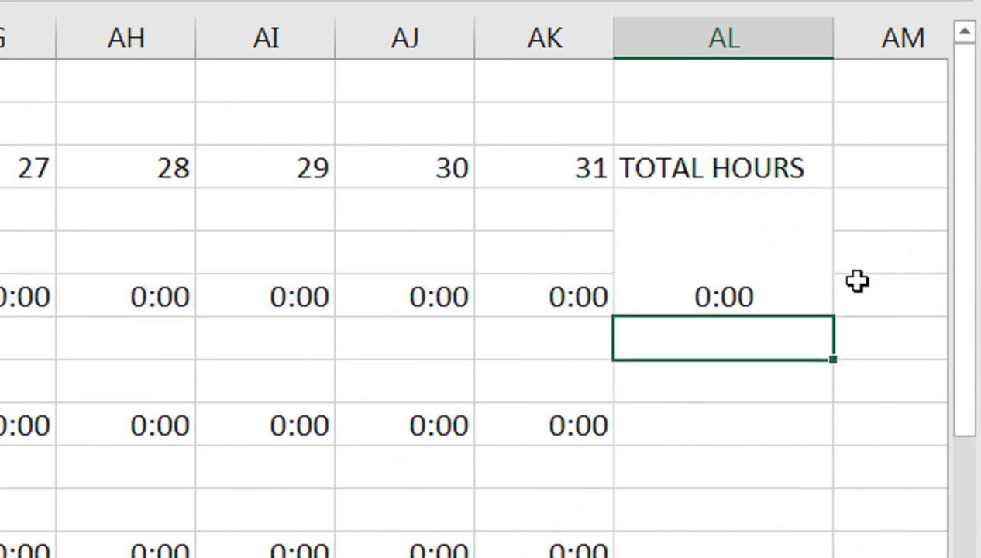
Middle-align, center and bold the total hours value of record 1
left_click(814, 263)
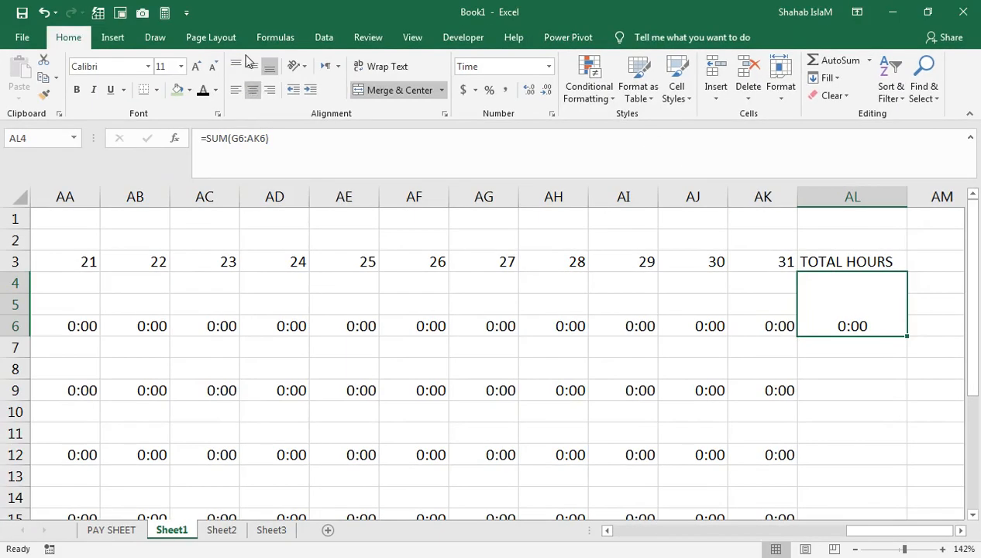
left_click(253, 90)
left_click(252, 66)
left_click(252, 90)
left_click(76, 90)
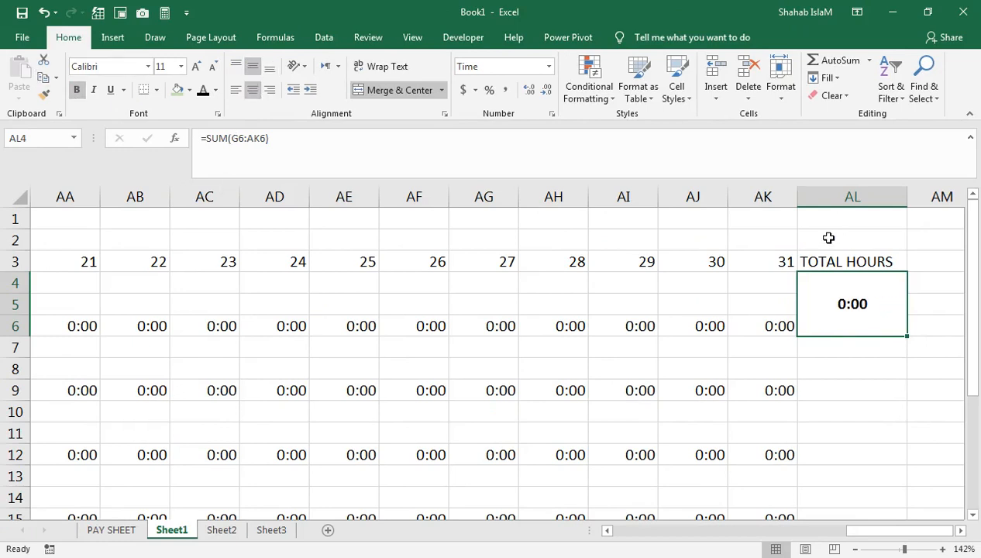
Set the font size of the day-number and TOTAL HOURS headers in G3:AL3 to 16
left_click_drag(830, 264, 792, 267)
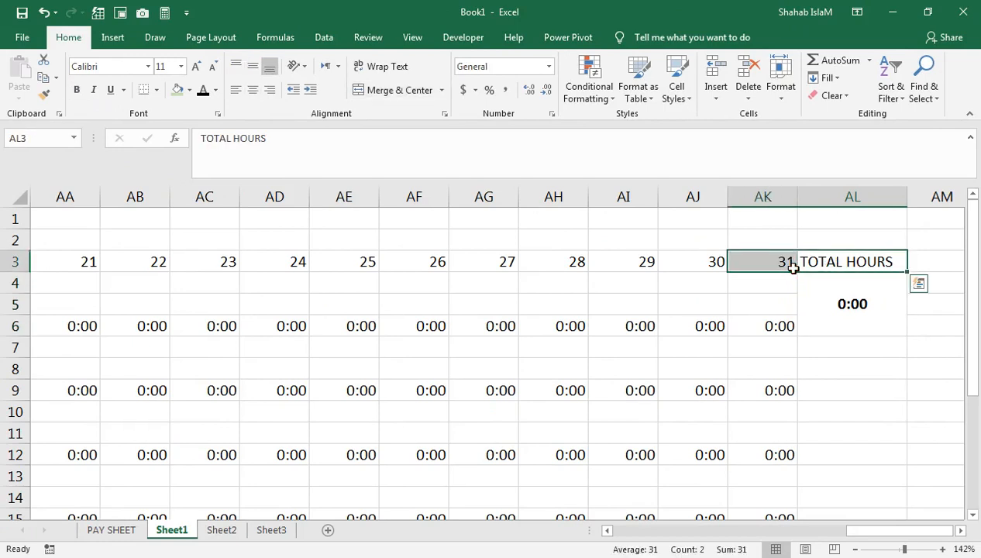
key("ctrl+shift+Left")
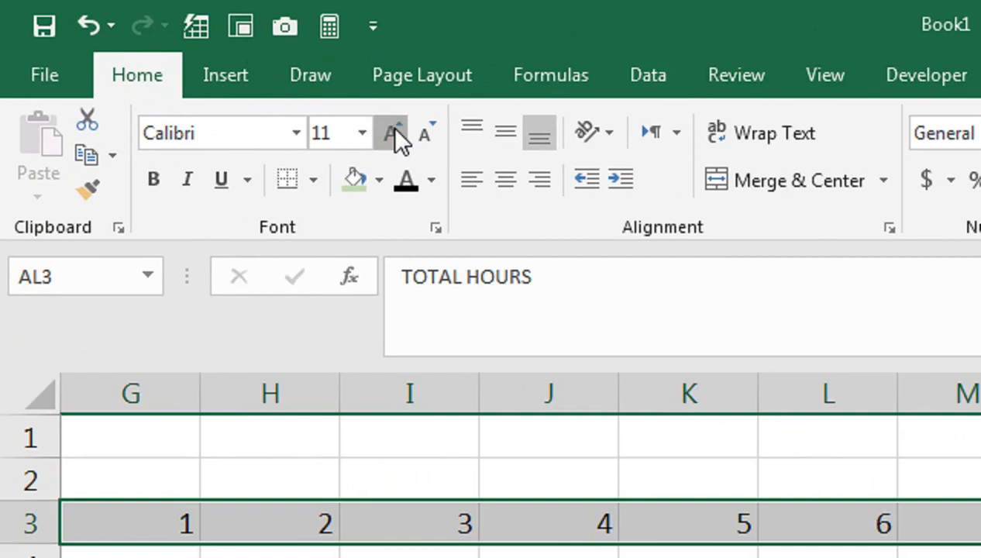
left_click(197, 66)
left_click(198, 67)
left_click(198, 67)
left_click(198, 66)
left_click(424, 145)
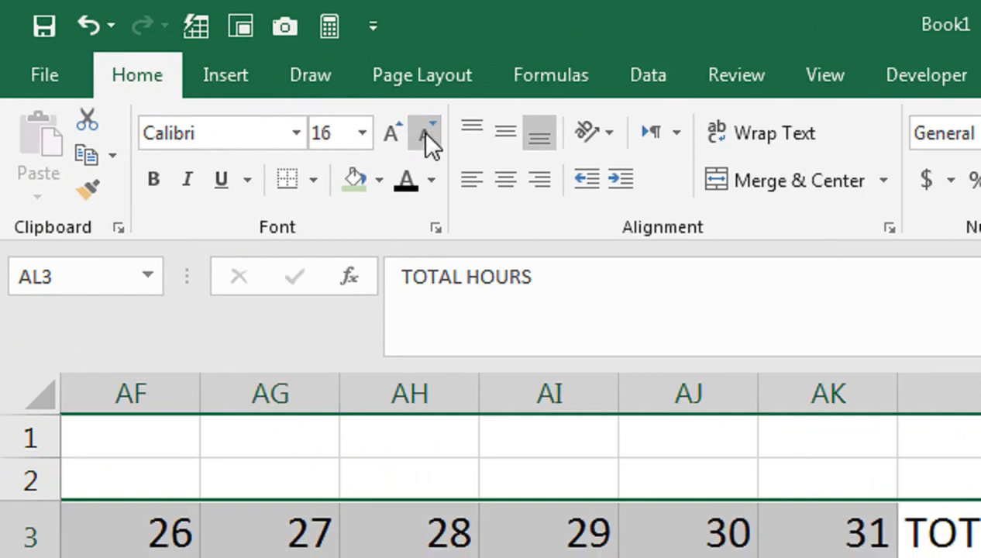
Center and bold the day-number and TOTAL HOURS headers in G3:AL3
left_click(526, 180)
key("Tab")
left_click(505, 180)
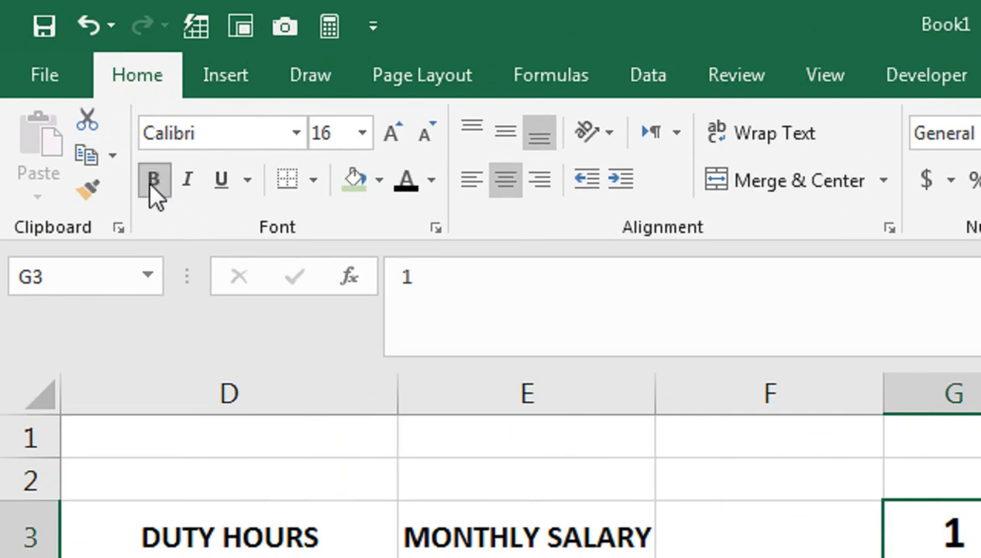
Give the headers in G3:AL3 a red fill and white font color
left_click(379, 182)
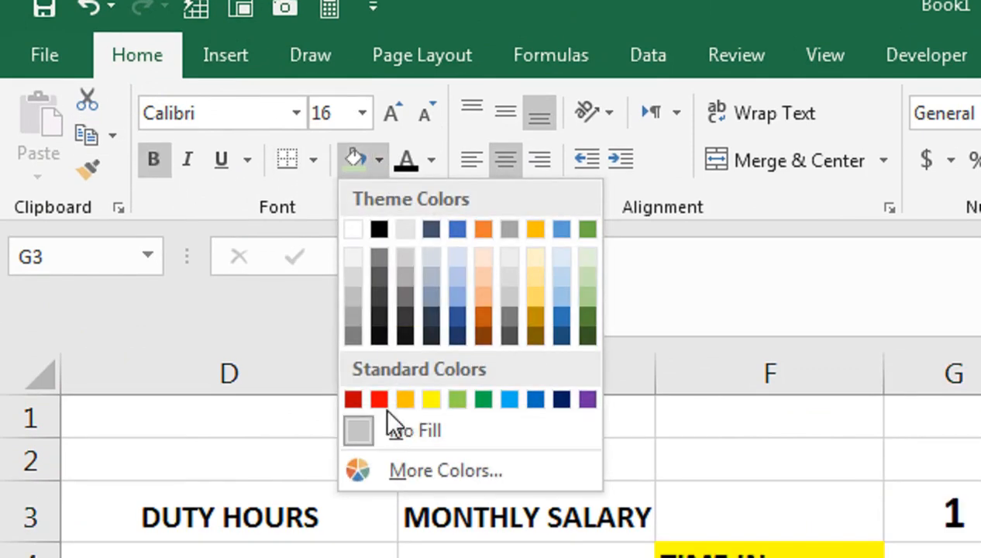
left_click(380, 417)
left_click(434, 160)
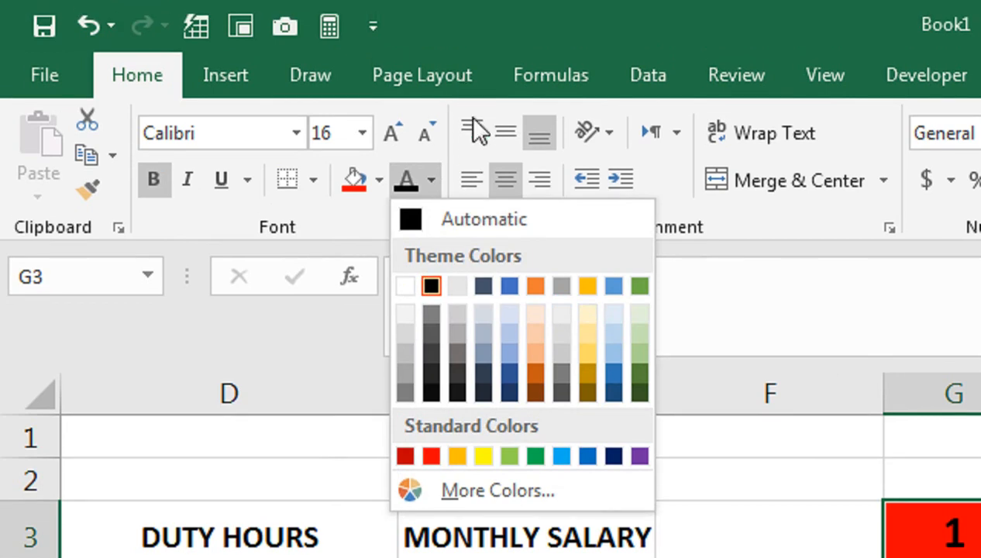
left_click(698, 208)
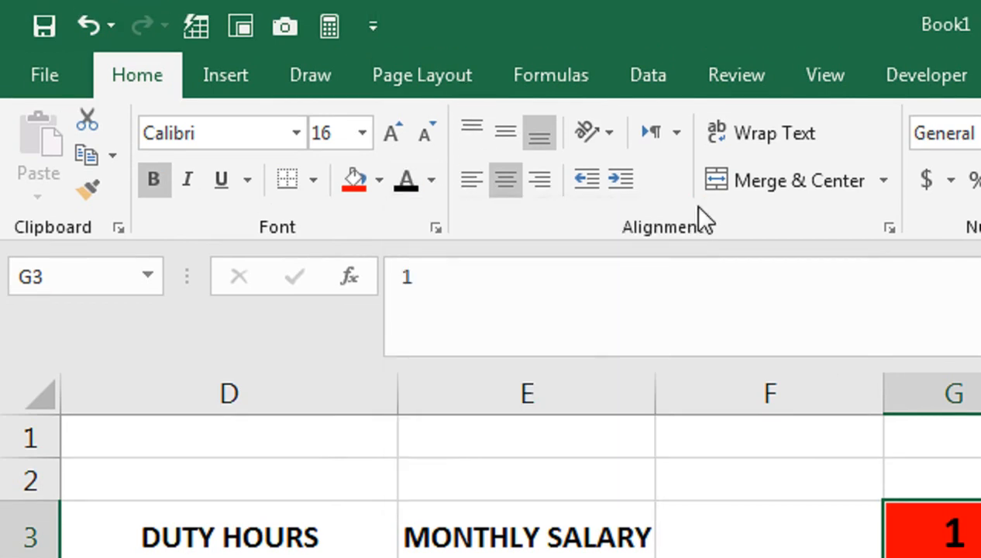
left_click(431, 180)
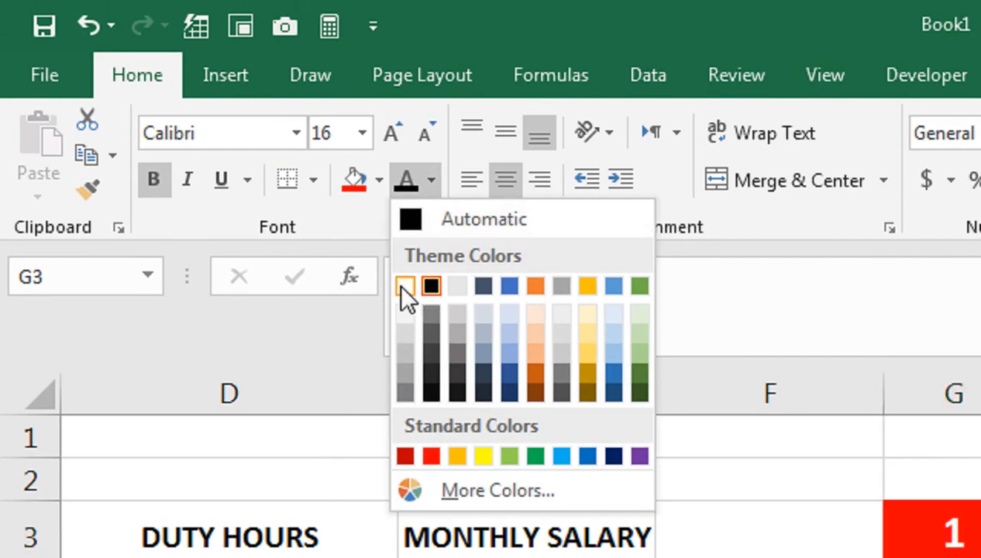
left_click(401, 286)
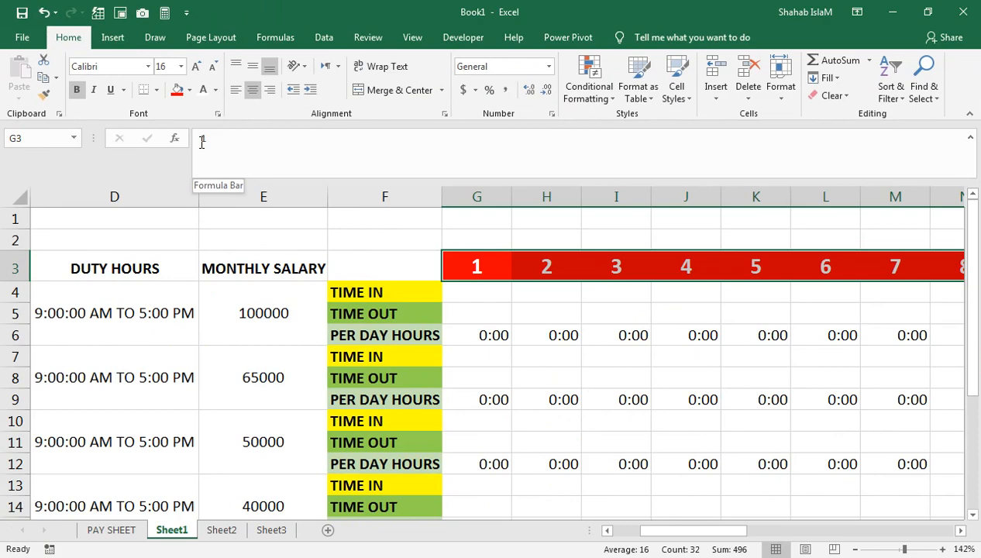
AutoFit column AL and give the TOTAL HOURS header a green fill with black text
key("ctrl+Right")
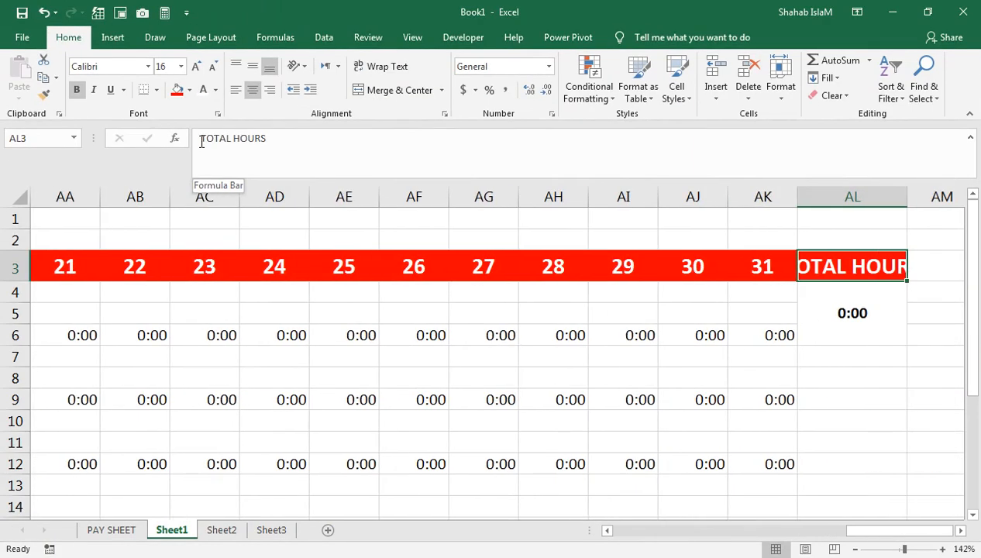
double_click(907, 196)
left_click(190, 89)
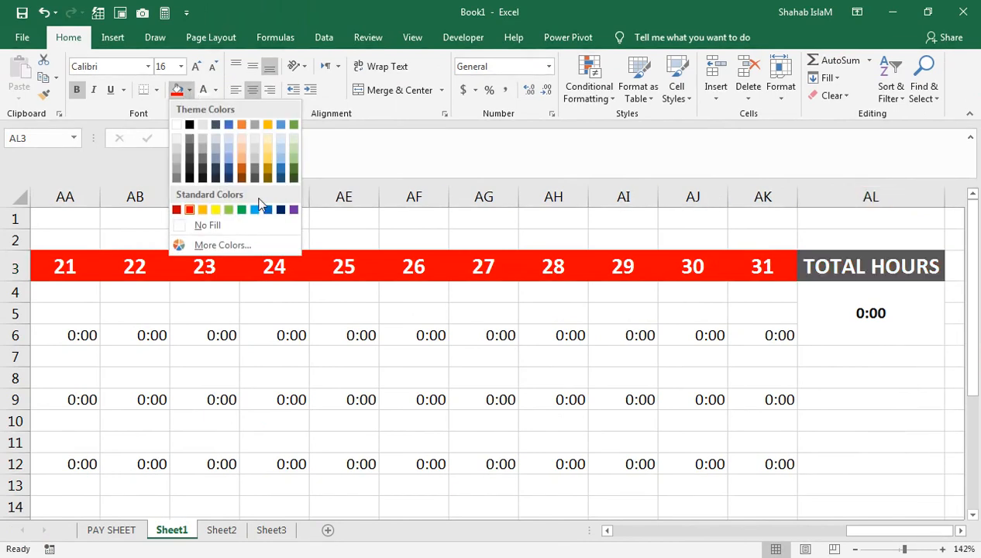
left_click(231, 209)
left_click(215, 90)
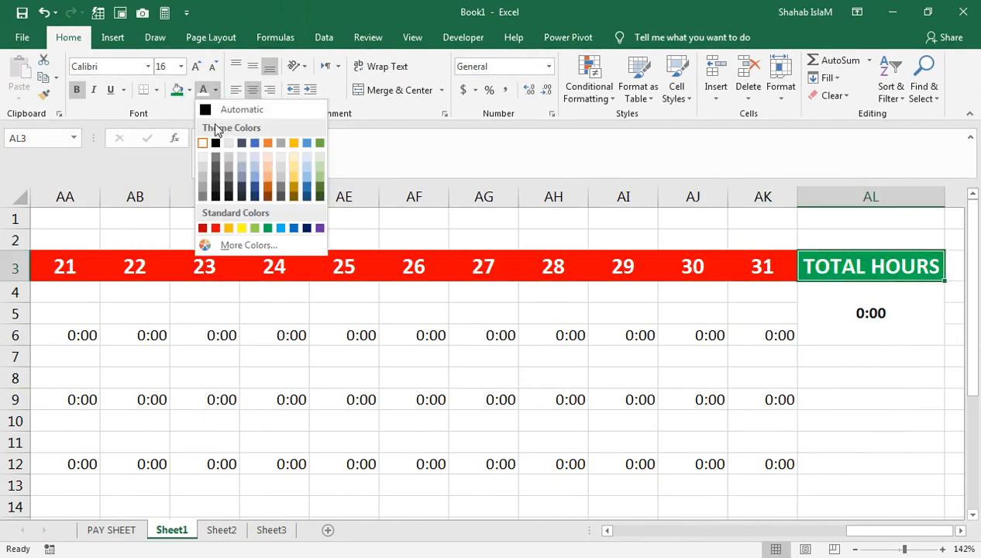
left_click(215, 143)
Fill the total hours formula and its merged formatting from record 1 down column AL for the remaining employees
left_click(868, 337)
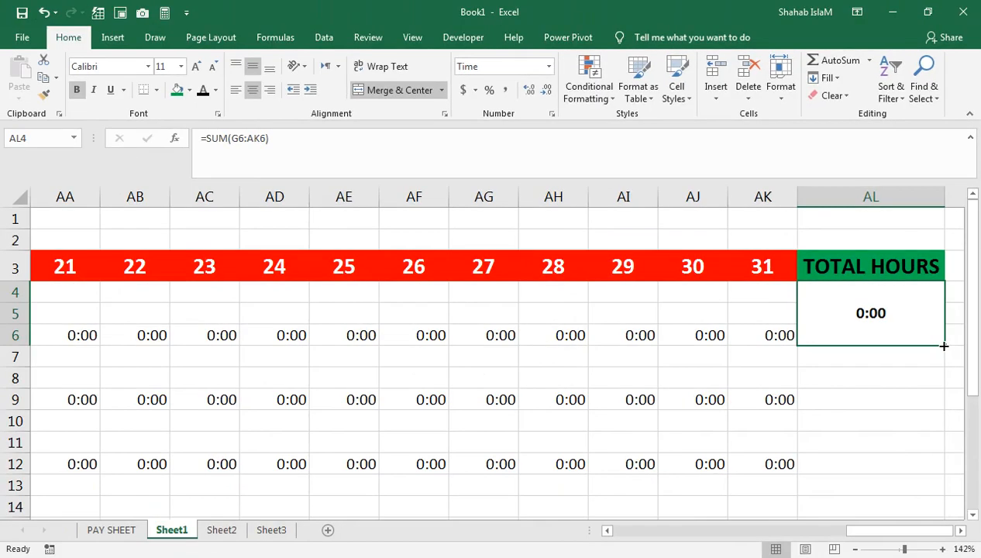
left_click_drag(907, 293, 864, 519)
left_click_drag(922, 457, 883, 463)
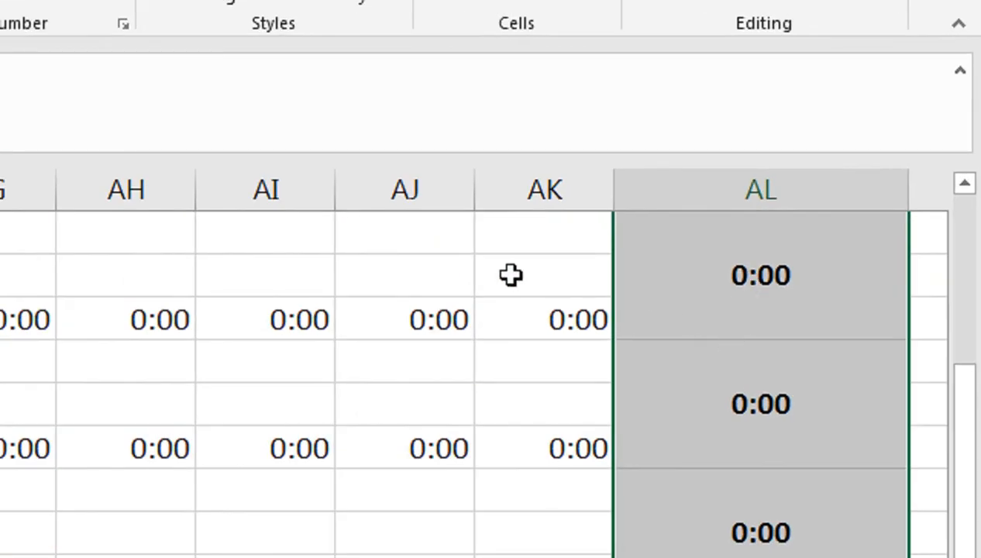
left_click_drag(746, 239, 740, 213)
left_click_drag(498, 221, 492, 362)
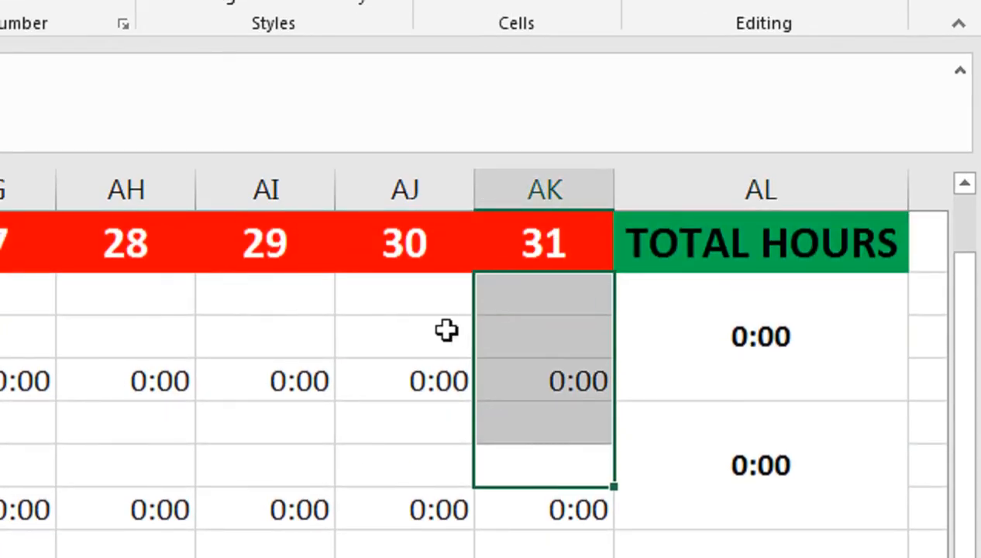
left_click(718, 354)
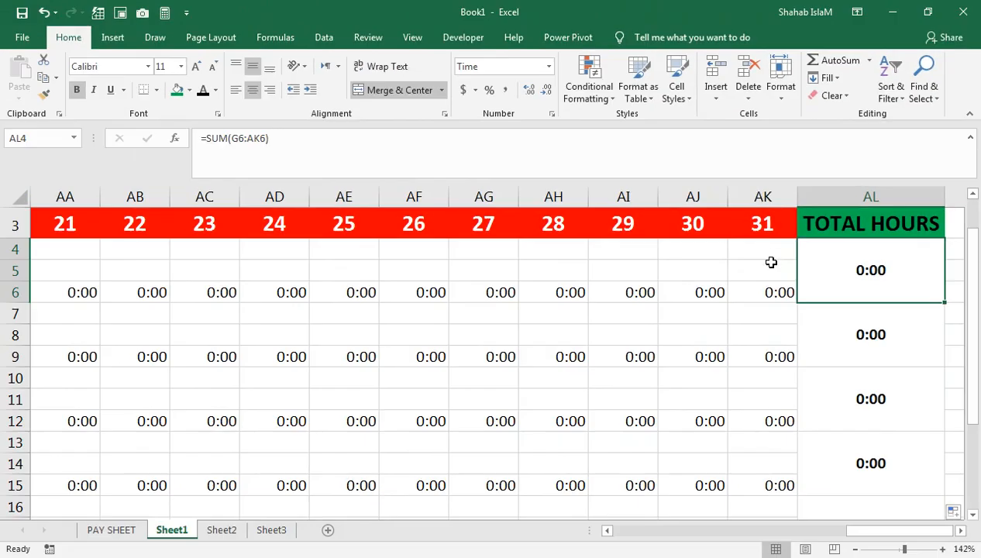
Enter 09:00 as time in and 15:00 as time out for day 1 of record 1
left_click(771, 256)
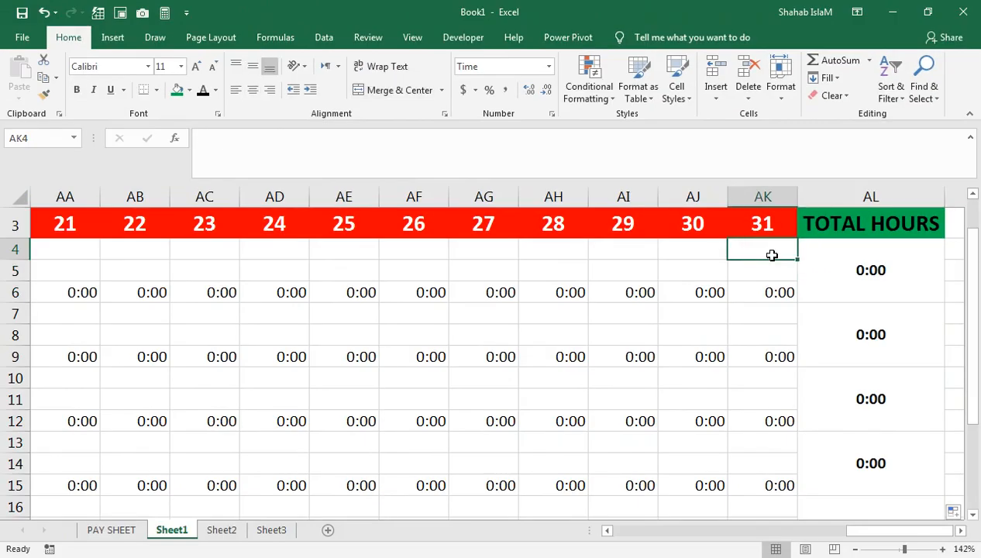
key("Home")
key("Right")
key("Right")
key("Right")
key("Right")
key("Right")
key("Right")
key("Right")
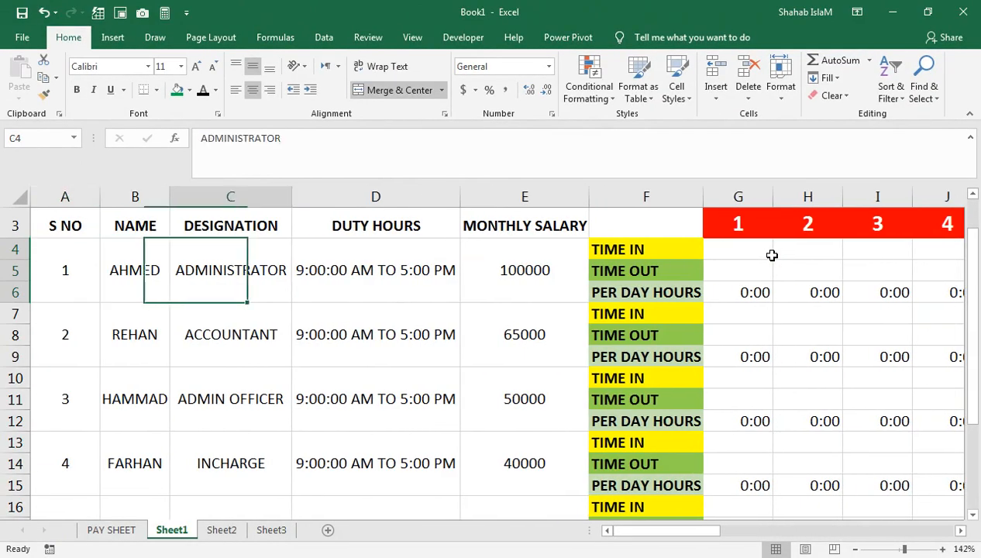
key("Right")
key("Right")
key("Right")
key("Right")
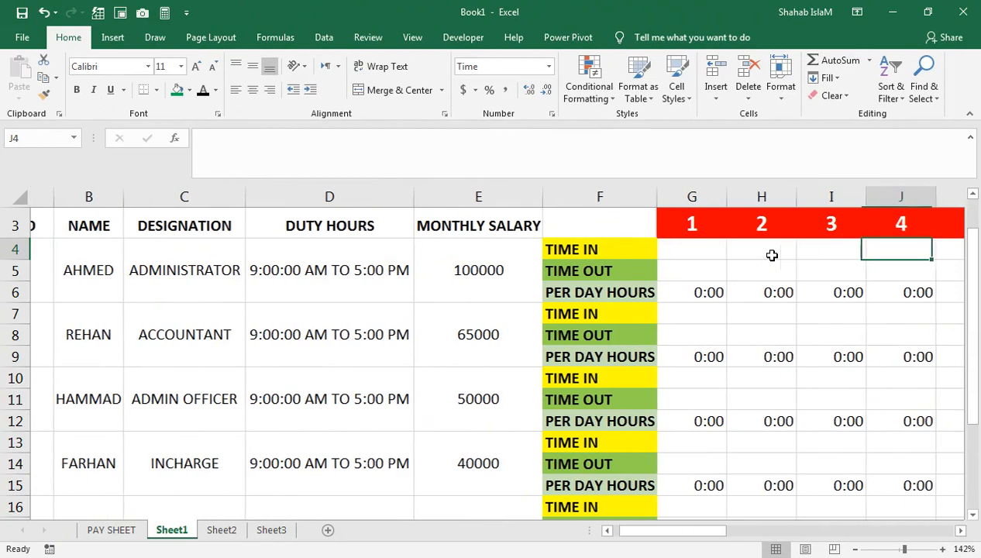
key("Down")
key("Left")
key("Left")
key("Left")
key("Left")
key("Left")
key("Up")
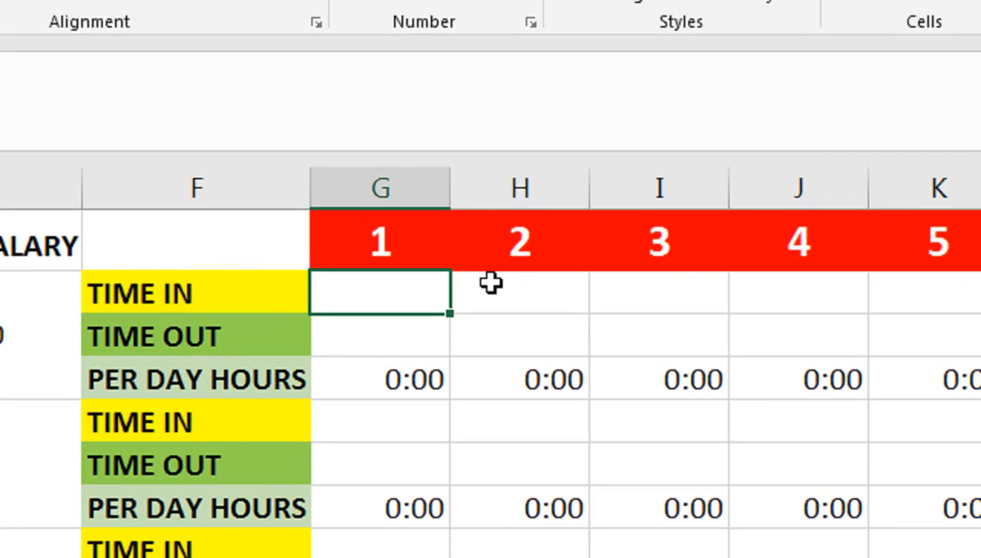
type("09:00")
key("Return")
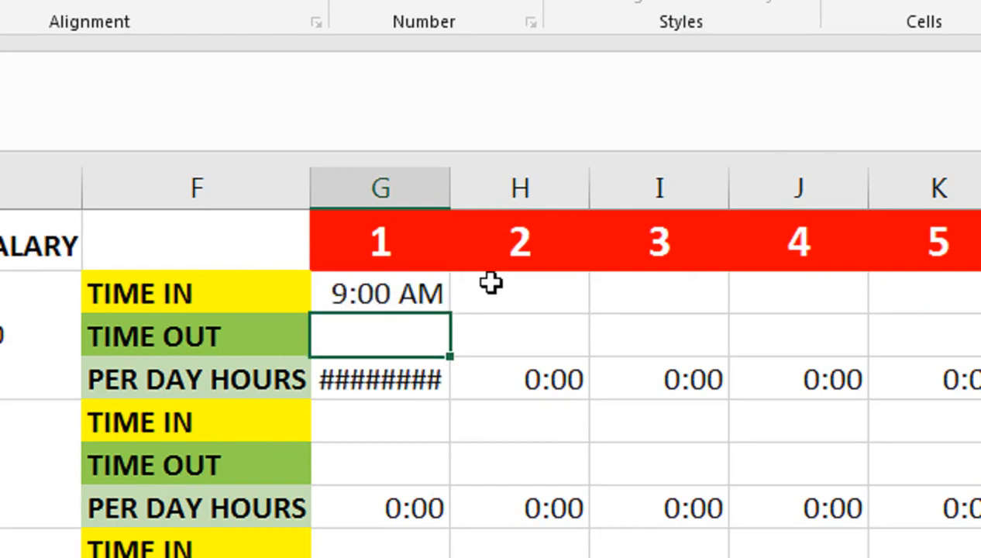
type("15")
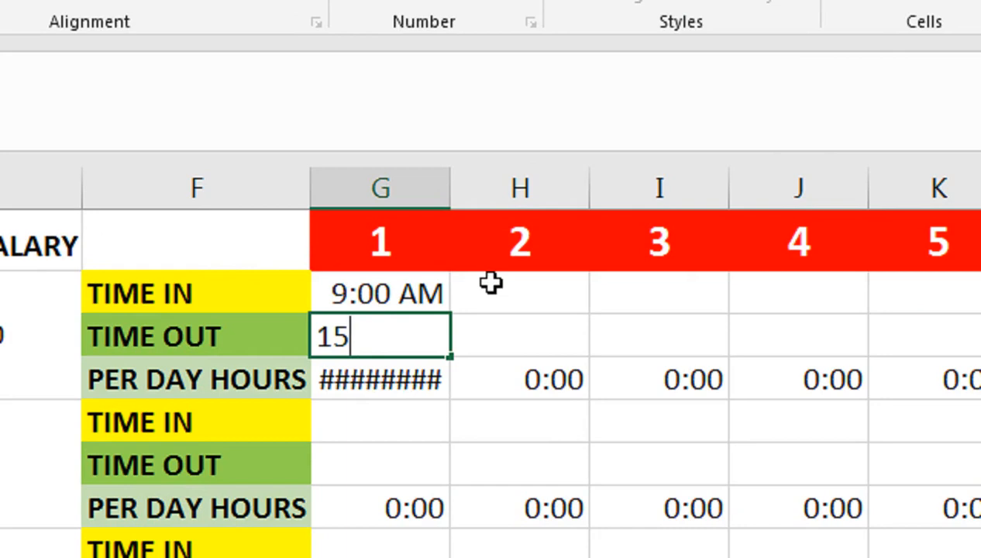
type(":00")
key("Return")
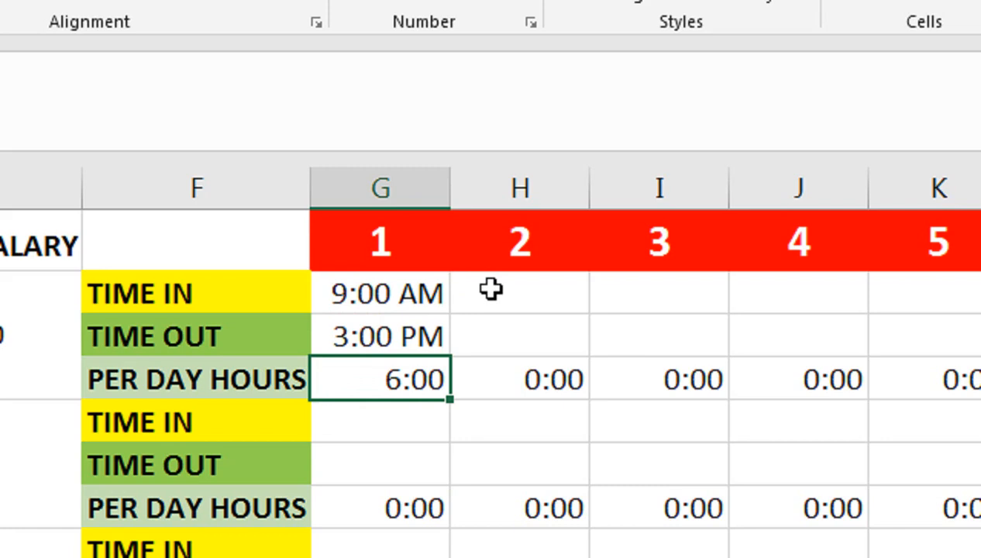
Check the TOTAL HOURS cell of record 1 against the day 1 entries
scroll(491, 289, "left", 3)
left_click(929, 298)
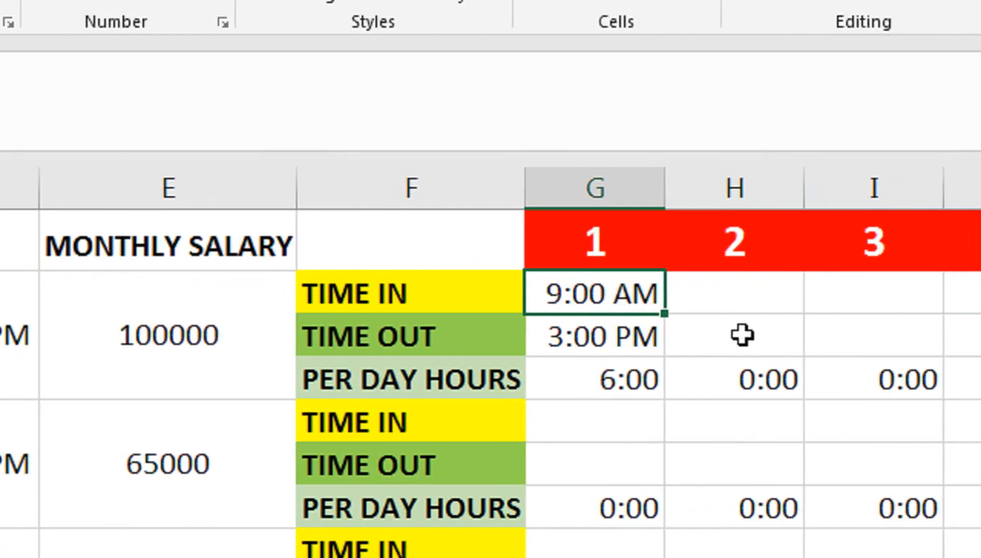
key("ctrl+Right")
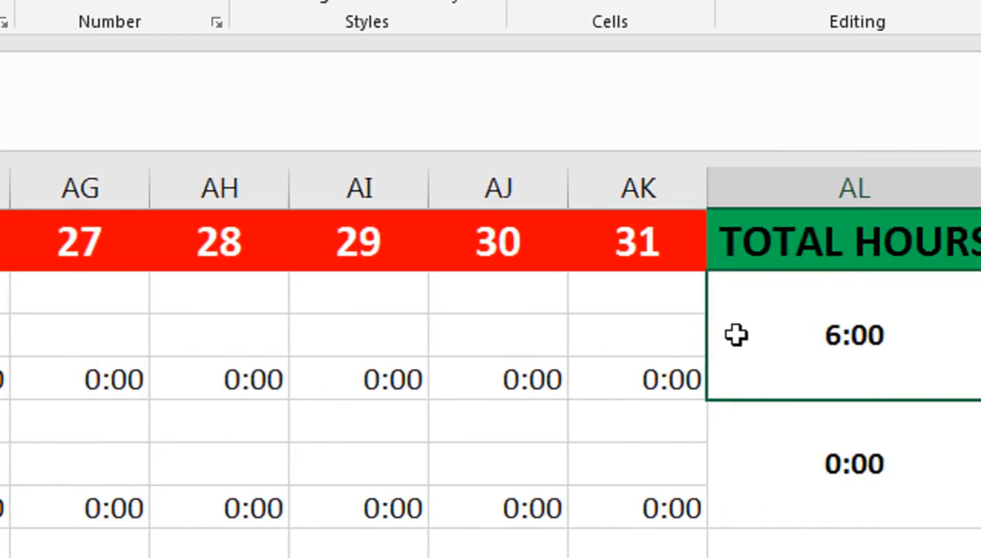
key("ctrl+Left")
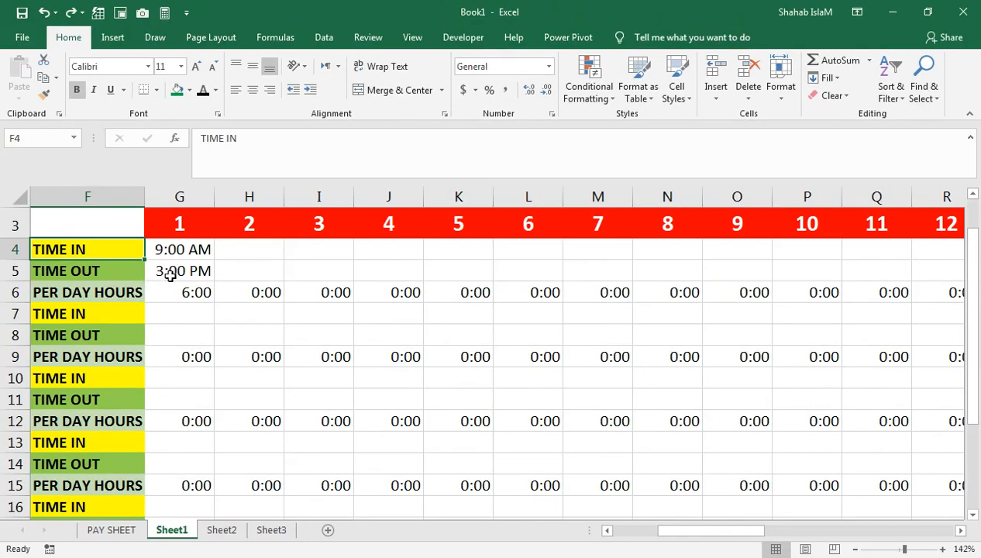
Change the day 1 time in of record 1 to 9:10 AM
key("ctrl+Left")
key("Right")
key("Right")
key("Right")
key("Right")
key("Right")
key("Right")
key("Right")
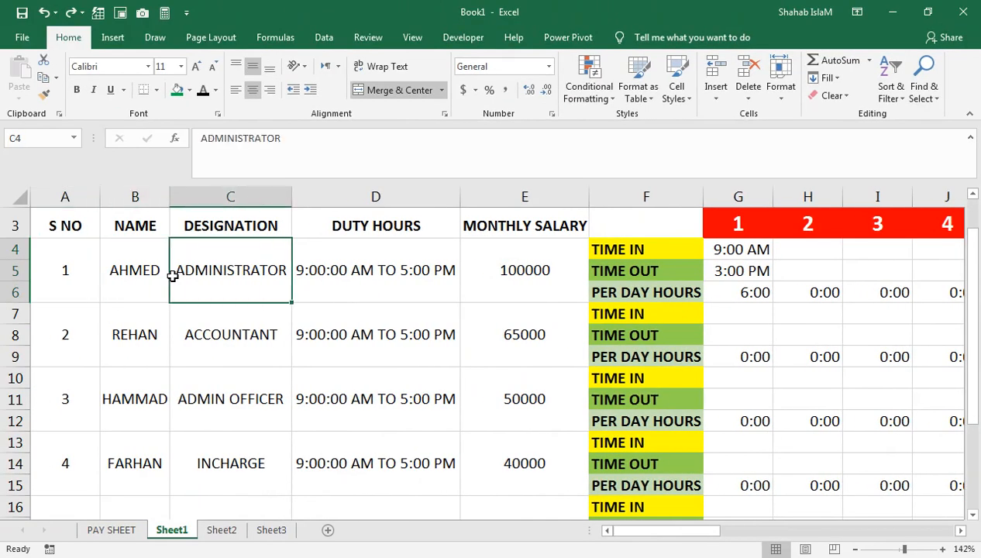
key("Left")
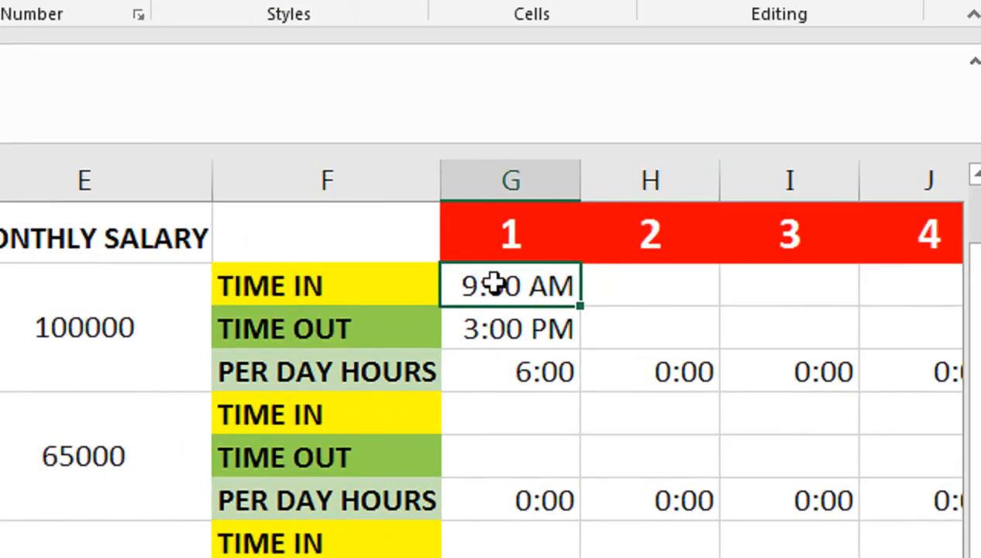
double_click(732, 250)
key("BackSpace")
key("BackSpace")
type("10")
key("Return")
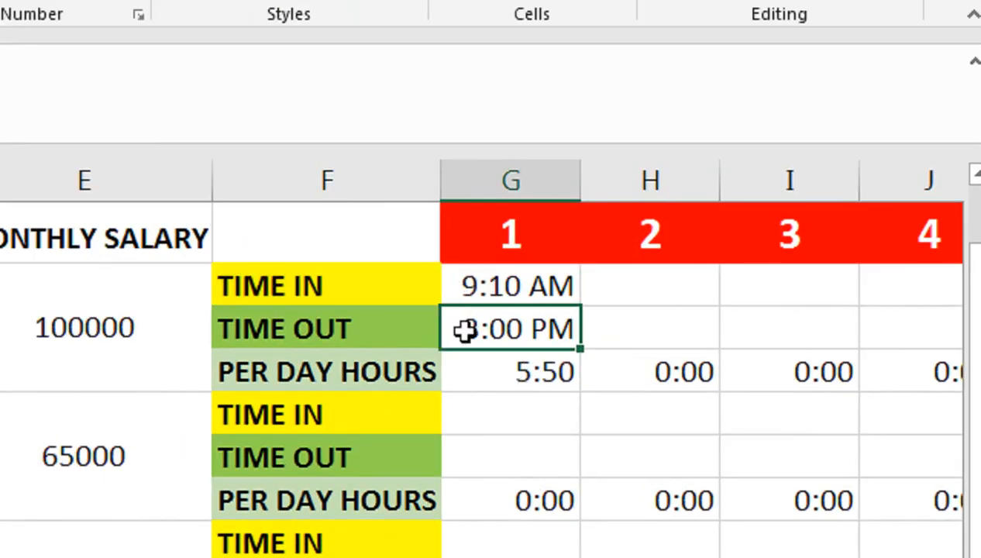
Change the day 1 time out of record 1 to 3:20 PM
double_click(514, 329)
key("BackSpace")
key("BackSpace")
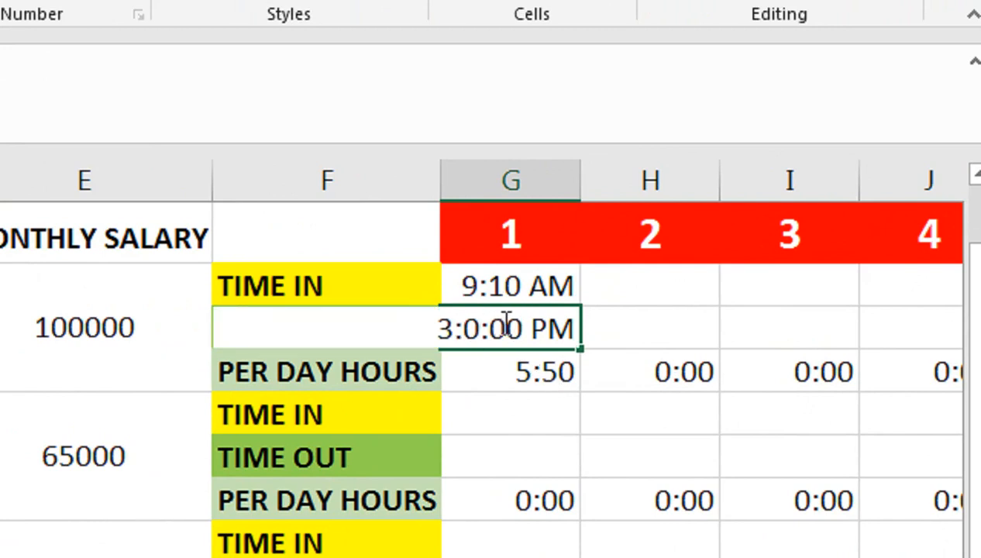
type("20")
key("Return")
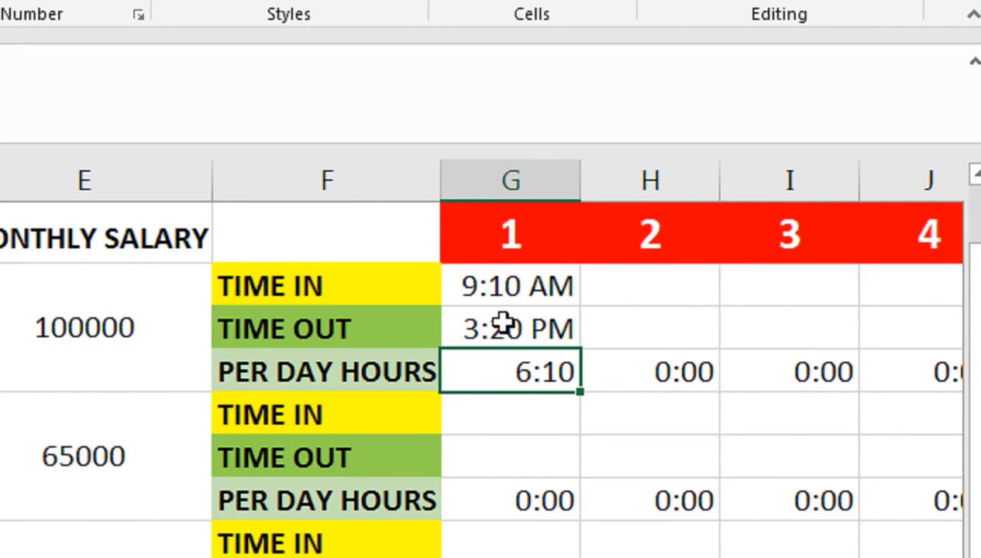
Enter 09:00 as time in and 17:00 as time out for day 2 of record 1
key("Right")
key("Up")
key("Up")
type("09:00")
key("Return")
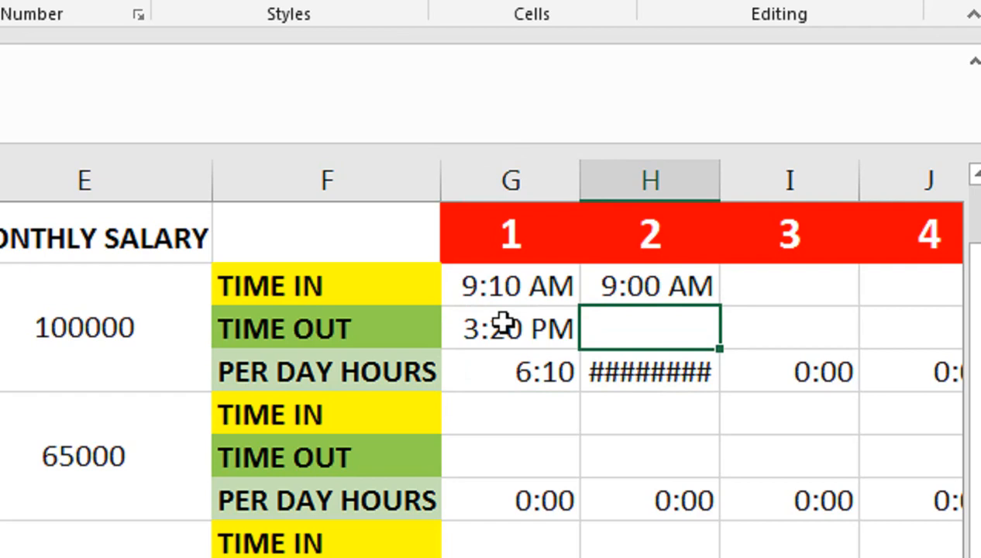
type("17:00")
key("Return")
key("Up")
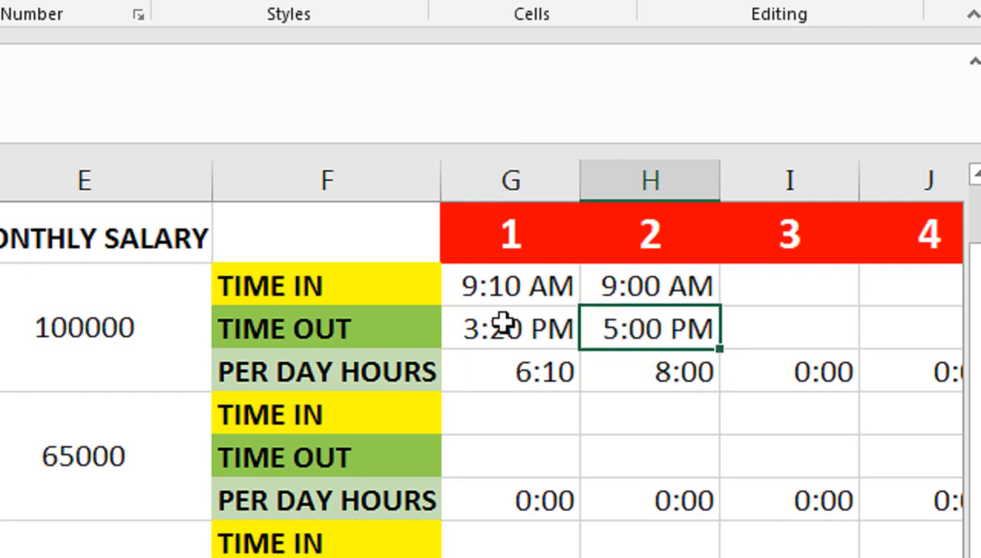
Try to fill the day 1 time in and time out of record 1 across through day 31
left_click(503, 324)
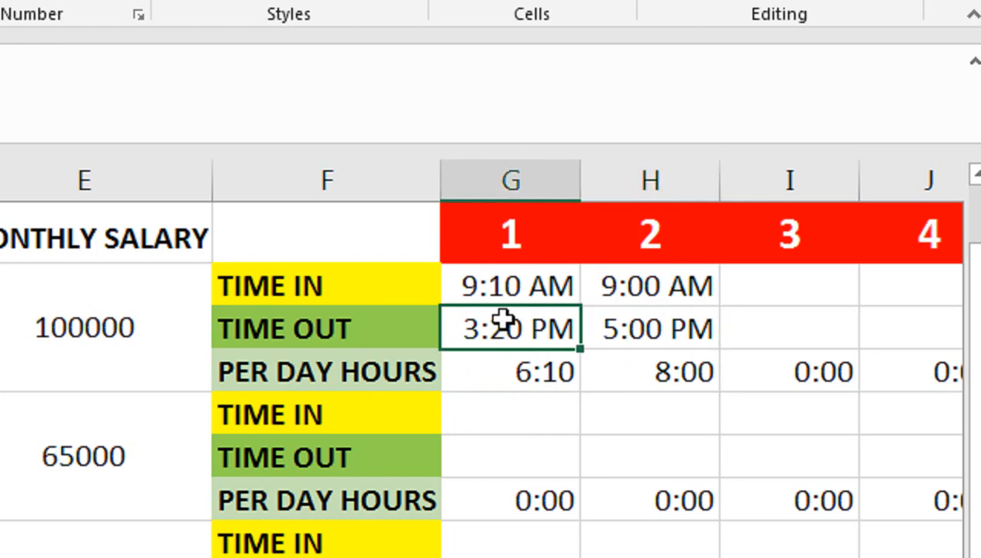
key("Down")
key("Up")
key("Up")
key("shift+Down")
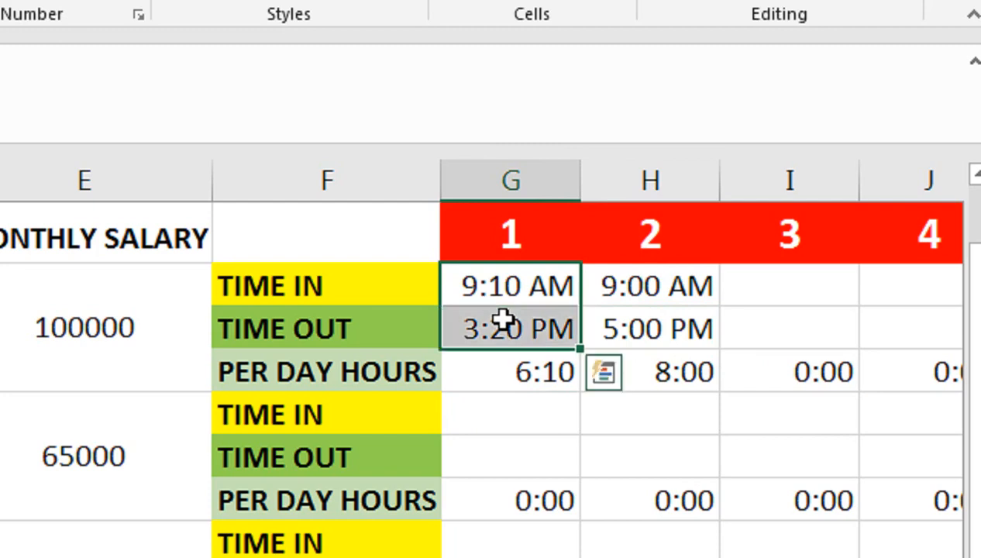
key("shift+Right")
key("shift+Right")
key("shift+Right")
key("shift+Right")
key("shift+Right")
key("shift+Right")
key("shift+Right")
key("shift+Right")
key("shift+Right")
key("shift+Right")
key("shift+Right")
key("shift+Right")
key("shift+Right")
key("shift+Right")
key("shift+Right")
key("shift+Right")
key("shift+Right")
key("shift+Right")
key("shift+Right")
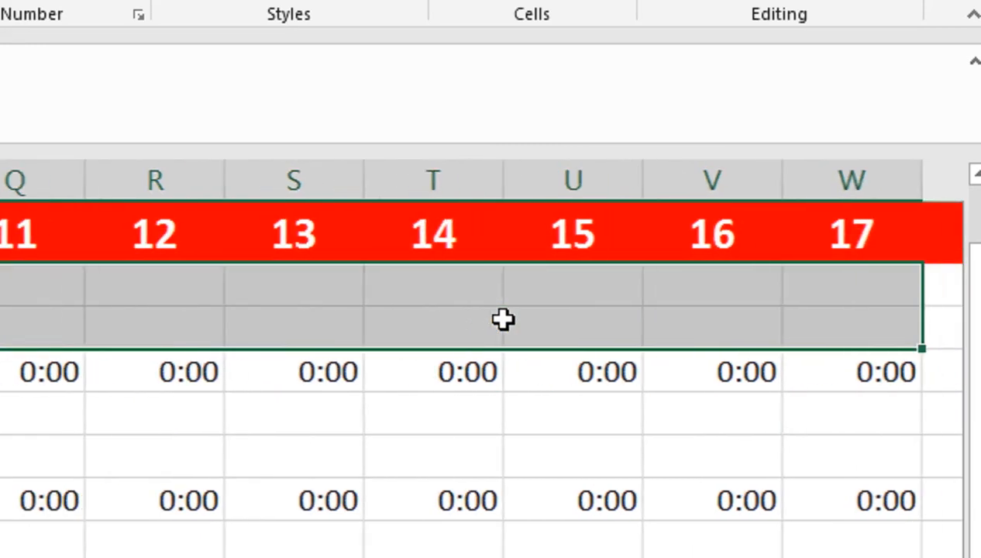
key("shift+Right")
key("shift+Right")
key("shift+Right")
key("shift+Right")
key("shift+Right")
key("shift+Right")
key("shift+Right")
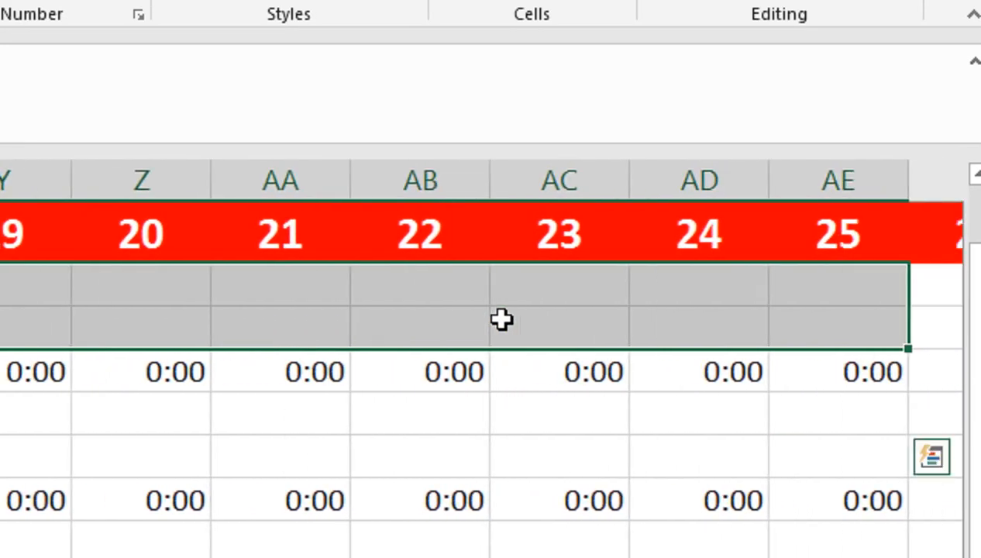
key("shift+Right")
key("shift+Right")
key("shift+Right")
key("shift+Right")
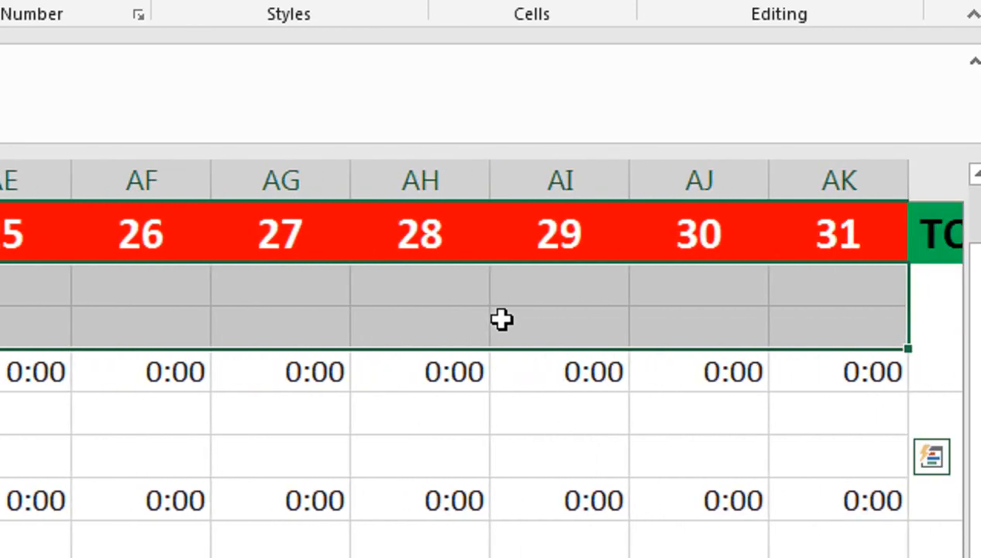
key("ctrl+r")
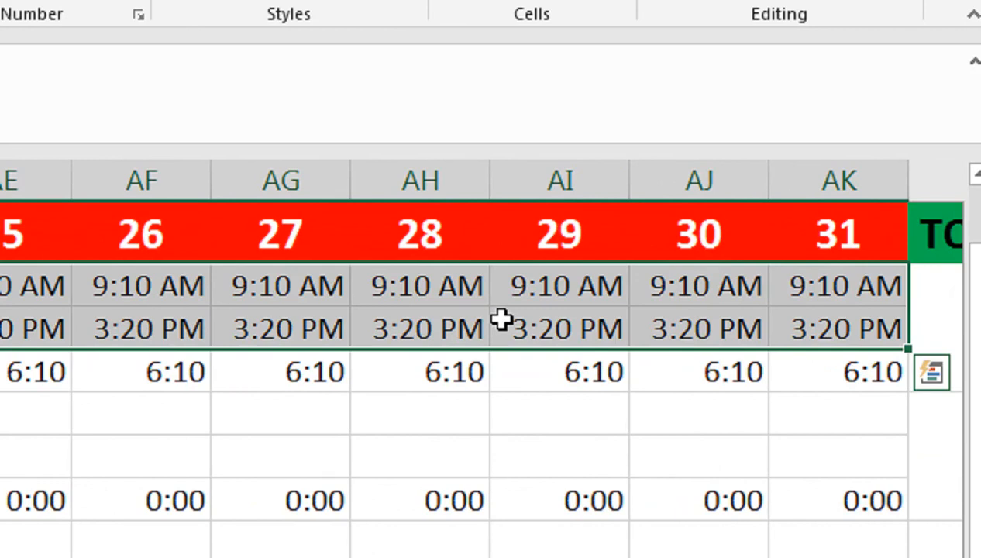
key("ctrl+z")
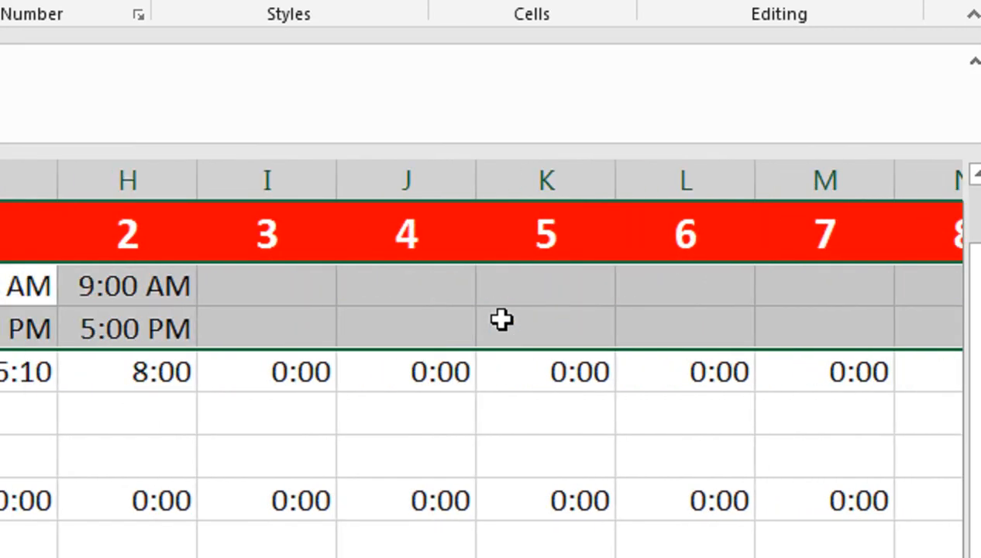
Fill the day 2 time in and time out of record 1 across through day 31
key("Right")
key("shift+Down")
key("shift+Right")
key("shift+Right")
key("shift+Right")
key("shift+Right")
key("shift+Right")
key("shift+Right")
key("shift+Right")
key("shift+Right")
key("shift+Right")
key("shift+Right")
key("shift+Right")
key("shift+Right")
key("shift+Right")
key("shift+Right")
key("shift+Right")
key("shift+Right")
key("shift+Right")
key("shift+Right")
key("shift+Right")
key("shift+Right")
key("shift+Right")
key("shift+Right")
key("shift+Right")
key("shift+Right")
key("shift+Right")
key("shift+Right")
key("shift+Right")
key("shift+Right")
key("shift+Right")
key("shift+Right")
key("shift+Left")
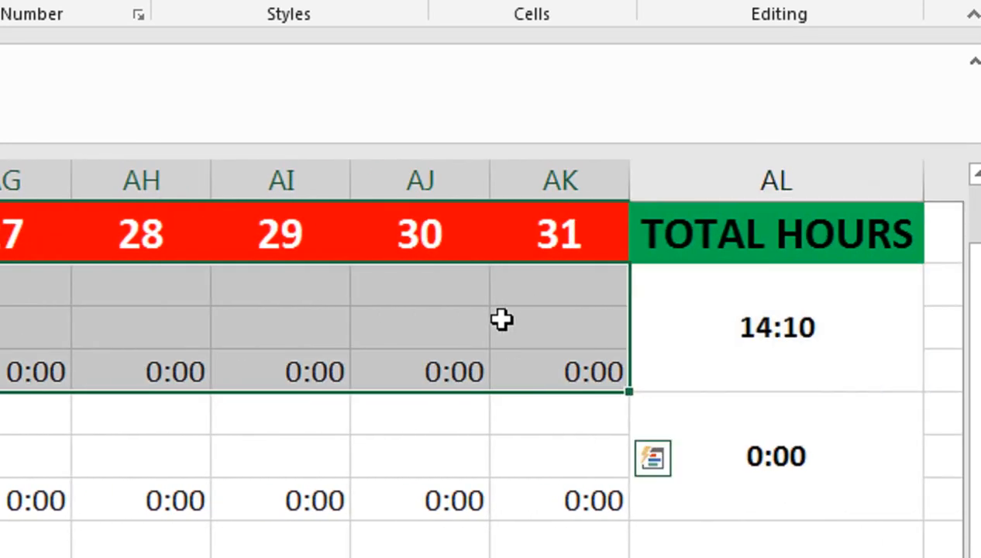
key("shift+Up")
key("ctrl+r")
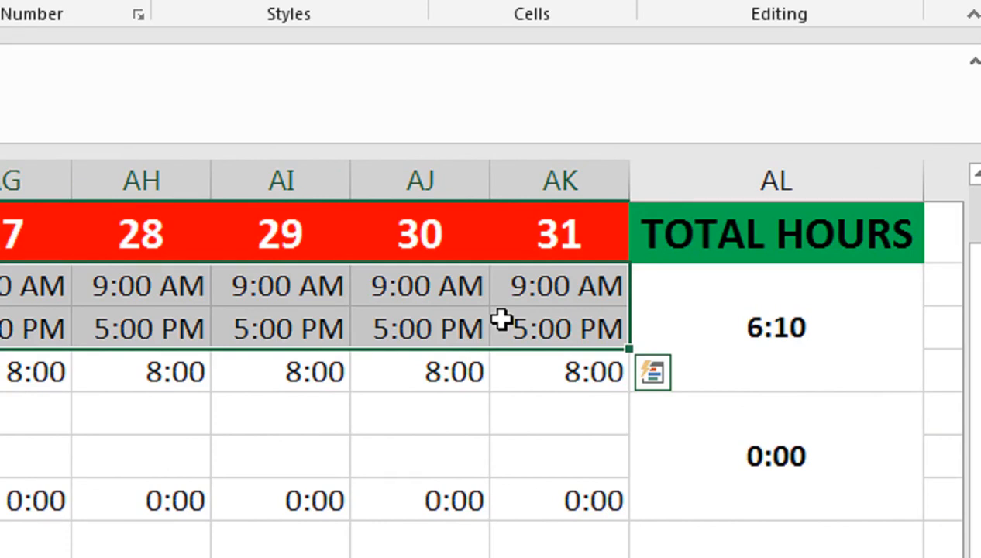
Apply the custom number format [h]:mm to the TOTAL HOURS cell of record 1
scroll(502, 320, "right", 2)
left_click(436, 306)
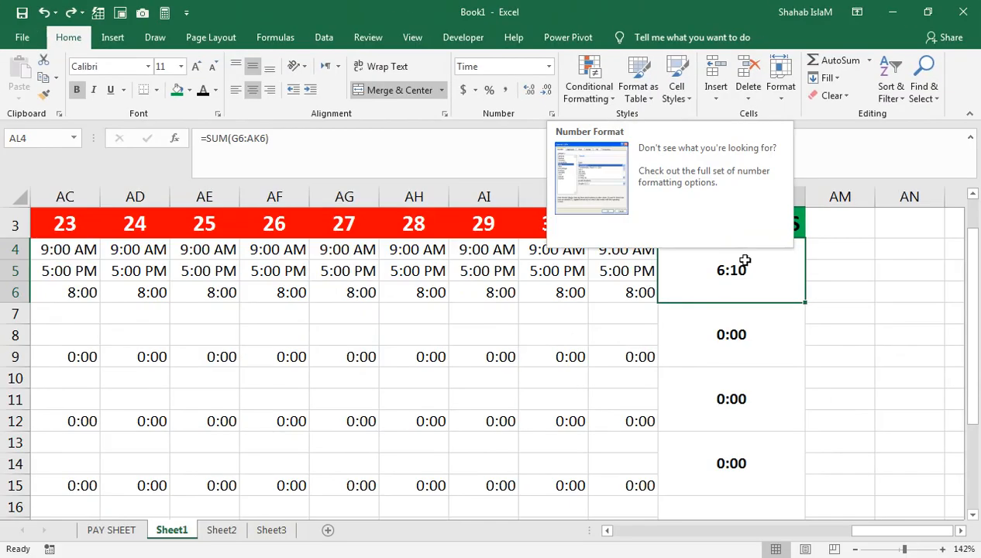
left_click(550, 116)
left_click(283, 248)
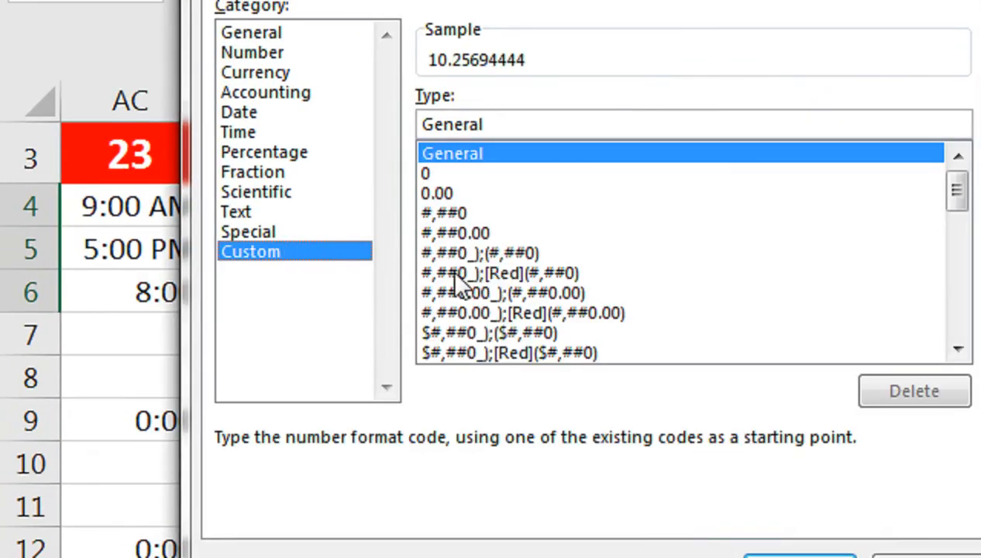
left_click_drag(957, 190, 955, 281)
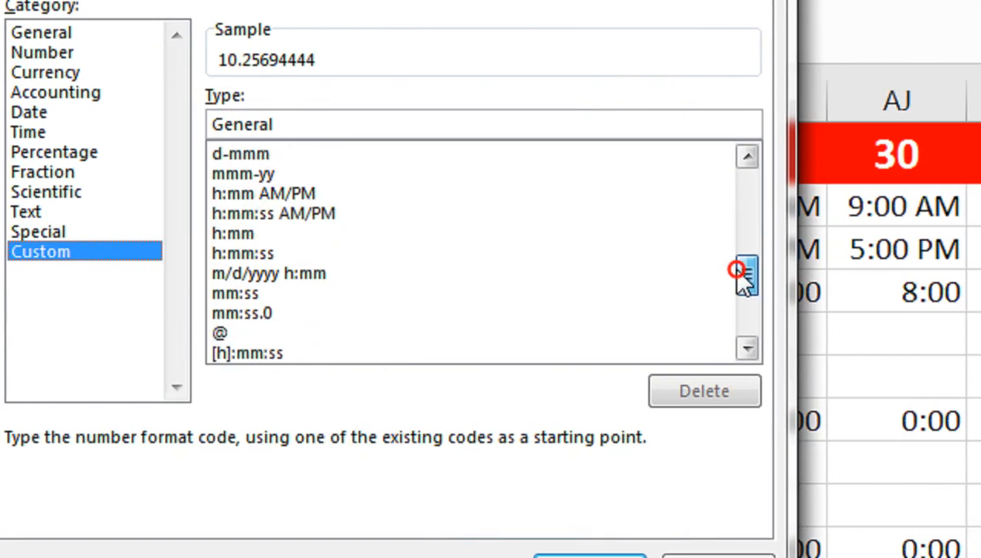
left_click_drag(740, 272, 734, 300)
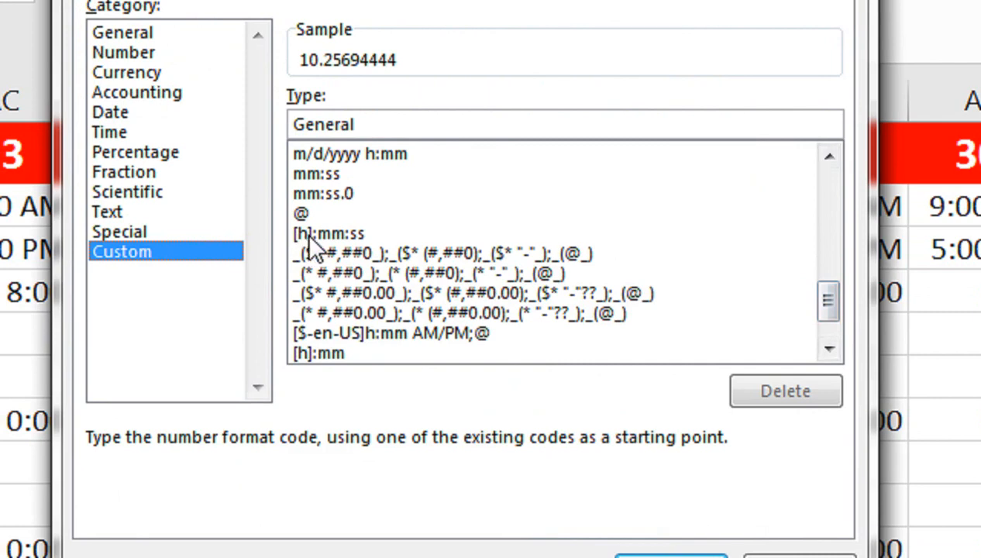
left_click(340, 236)
left_click(375, 124)
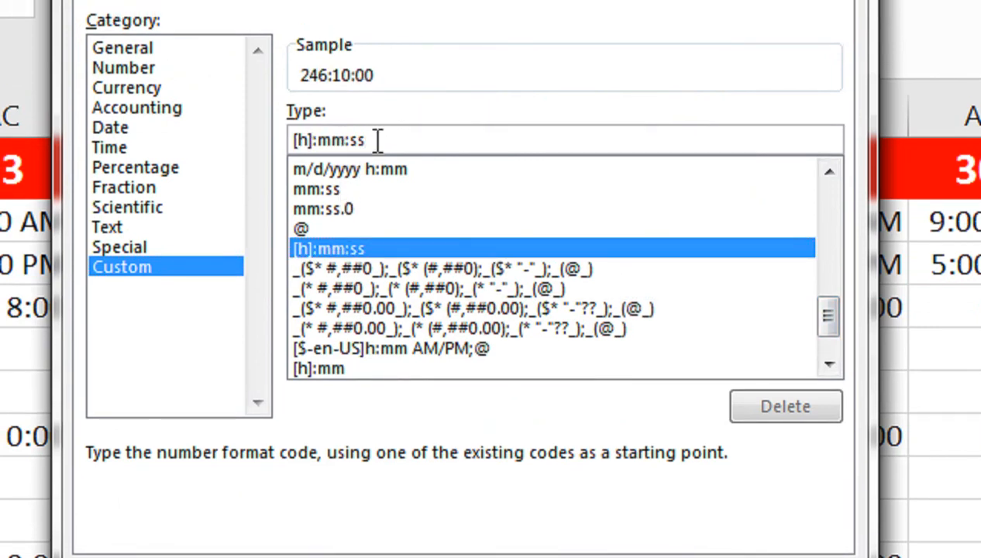
key("BackSpace")
key("BackSpace")
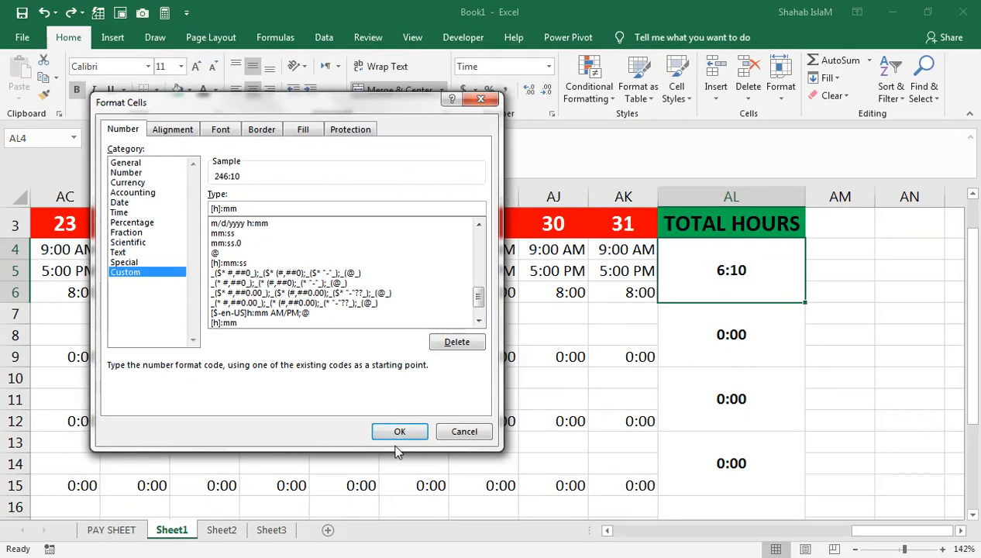
left_click(395, 434)
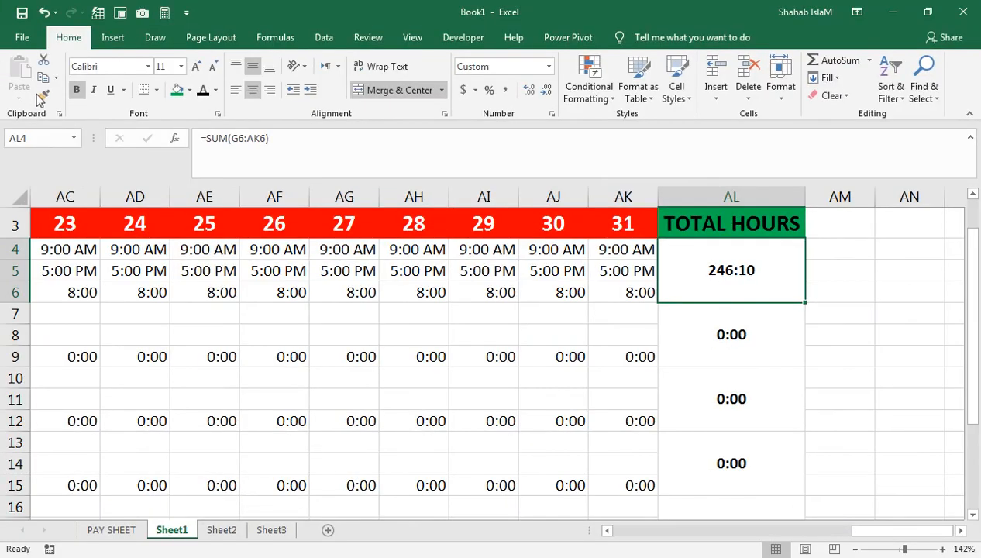
Copy the number format of record 1's TOTAL HOURS cell to the total cells of records 2 to 5
left_click(40, 96)
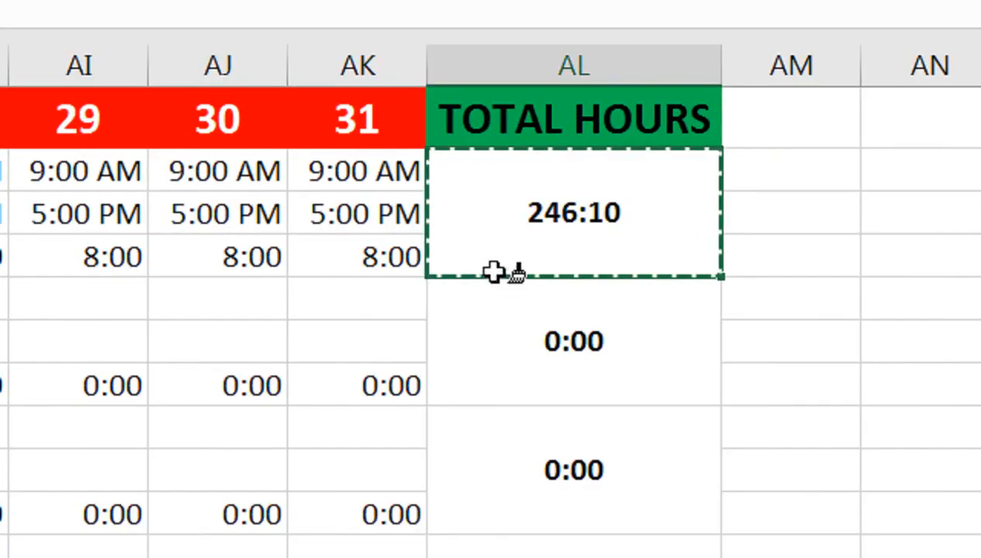
mouse_move(499, 234)
left_mouse_down()
mouse_move(540, 464)
mouse_move(506, 353)
mouse_move(514, 323)
left_mouse_up()
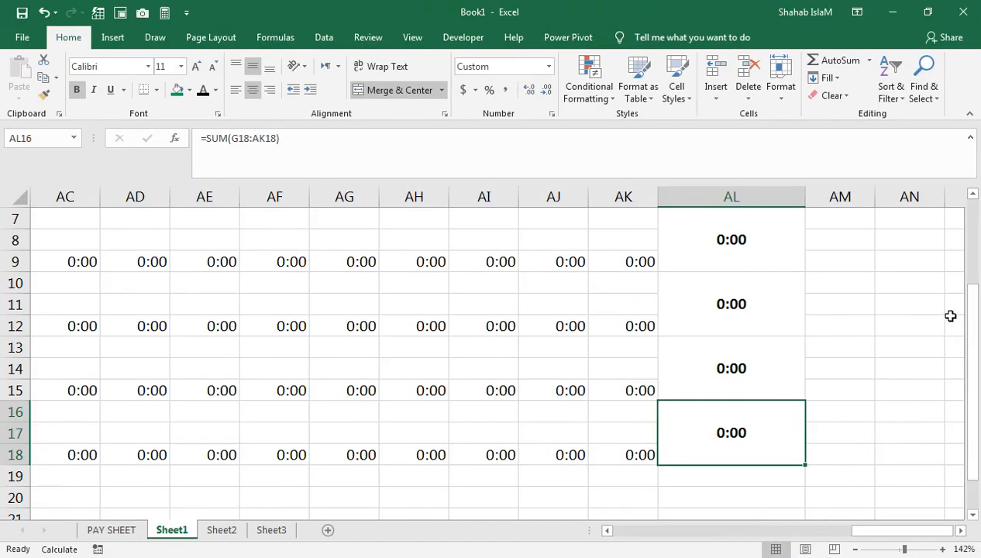
left_click_drag(973, 296, 972, 210)
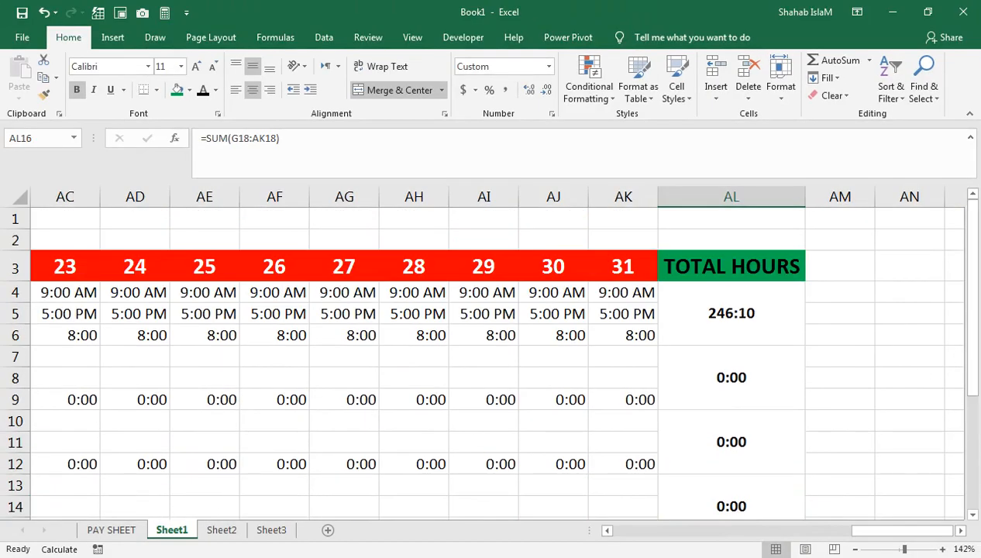
Enter 09:00 as time in and 17:00 as time out for day 1 of record 2
left_click_drag(876, 529, 620, 532)
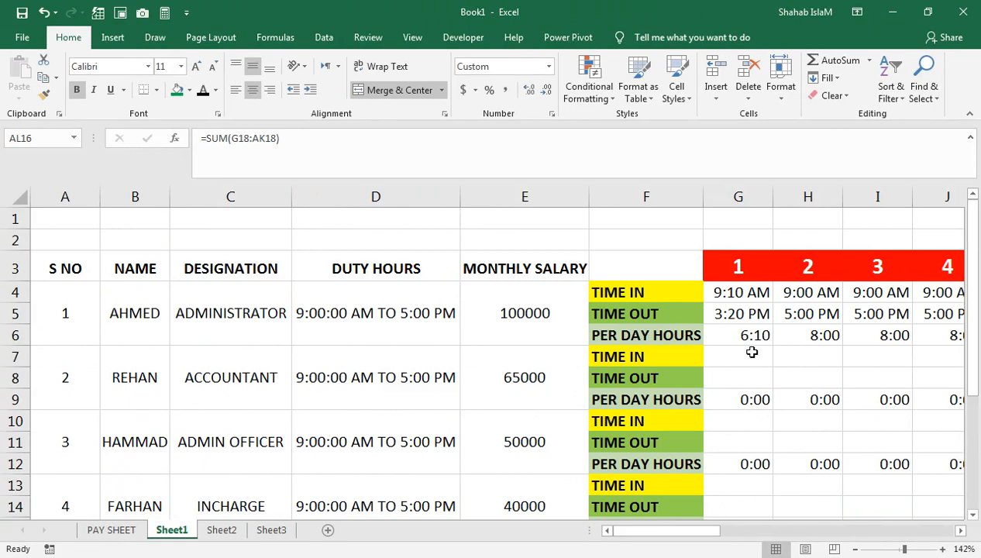
left_click(755, 353)
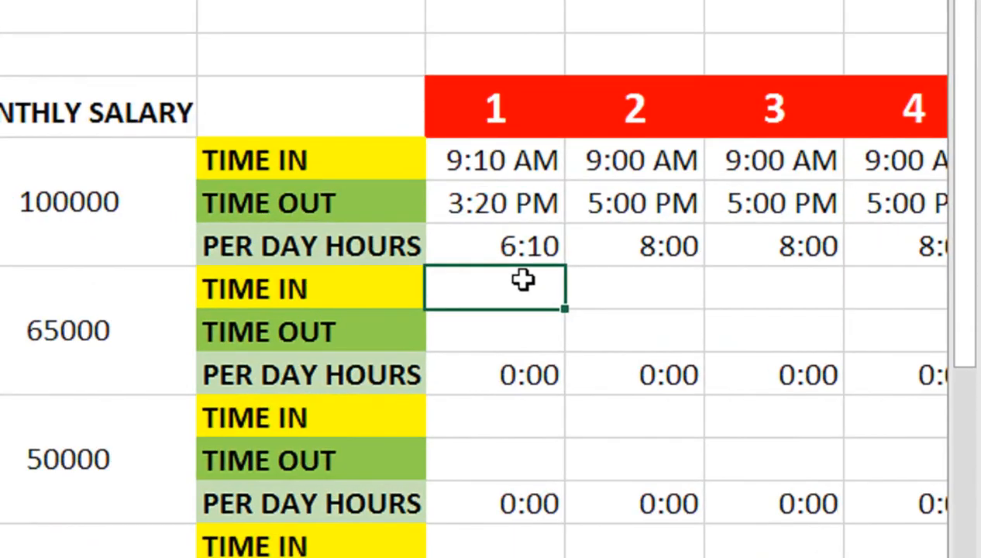
type("09:00")
key("Return")
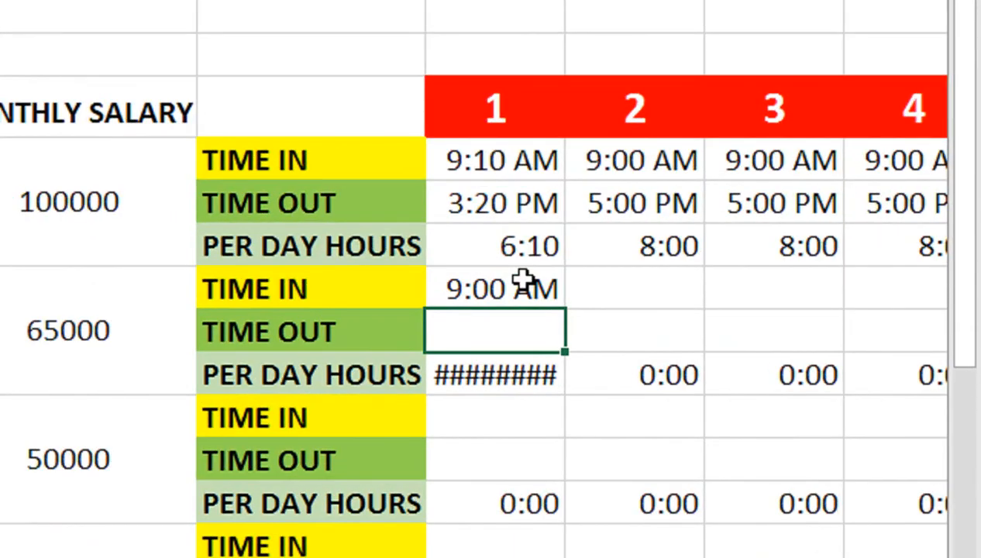
type("17:00")
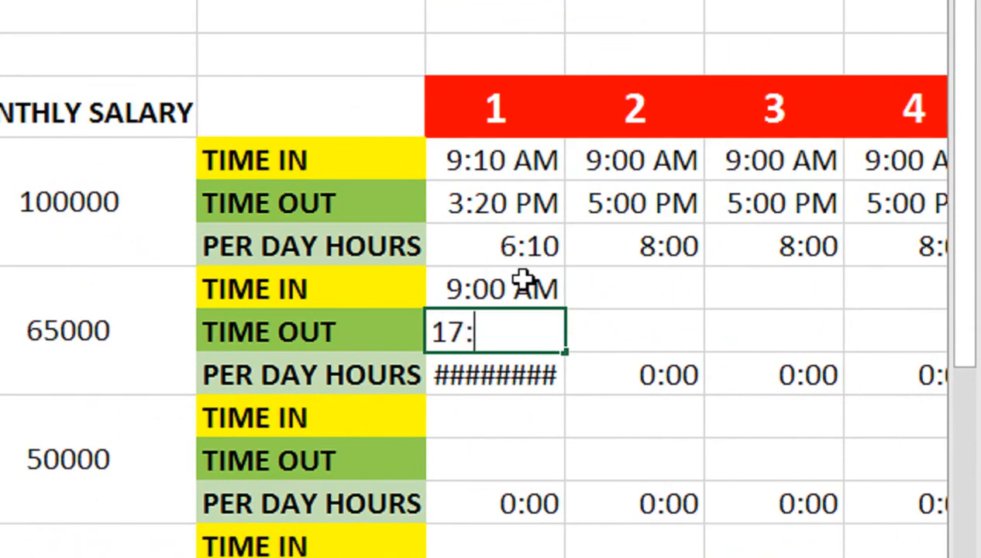
key("Return")
Fill the day 1 time in and time out of record 2 across through day 31
key("Up")
key("Up")
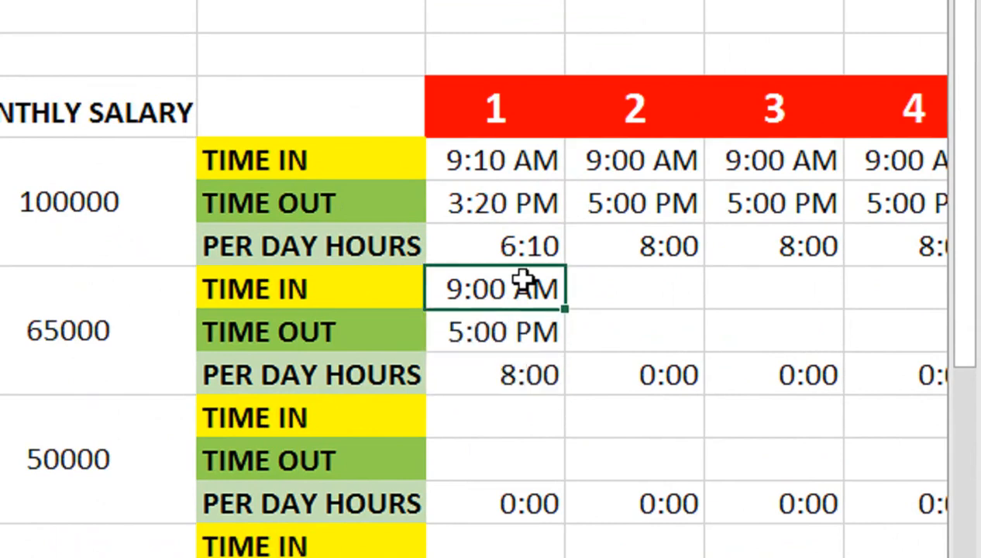
key("shift+Down")
key("shift+Right")
key("shift+Right")
key("shift+Right")
key("shift+Right")
key("shift+Right")
key("shift+Right")
key("shift+Right")
key("shift+Right")
key("shift+Right")
key("shift+Right")
key("shift+Right")
key("shift+Right")
key("shift+Right")
key("shift+Right")
key("shift+Right")
key("shift+Right")
key("shift+Right")
key("shift+Right")
key("shift+Right")
key("shift+Right")
key("shift+Right")
key("shift+Right")
key("shift+Right")
key("shift+Right")
key("shift+Right")
key("shift+Right")
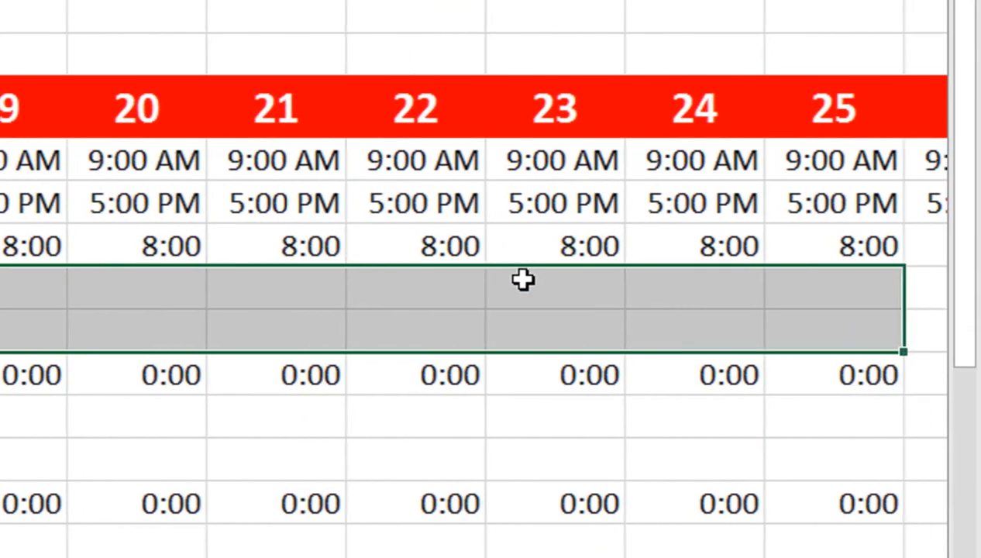
key("shift+Right")
key("shift+Right")
key("shift+Right")
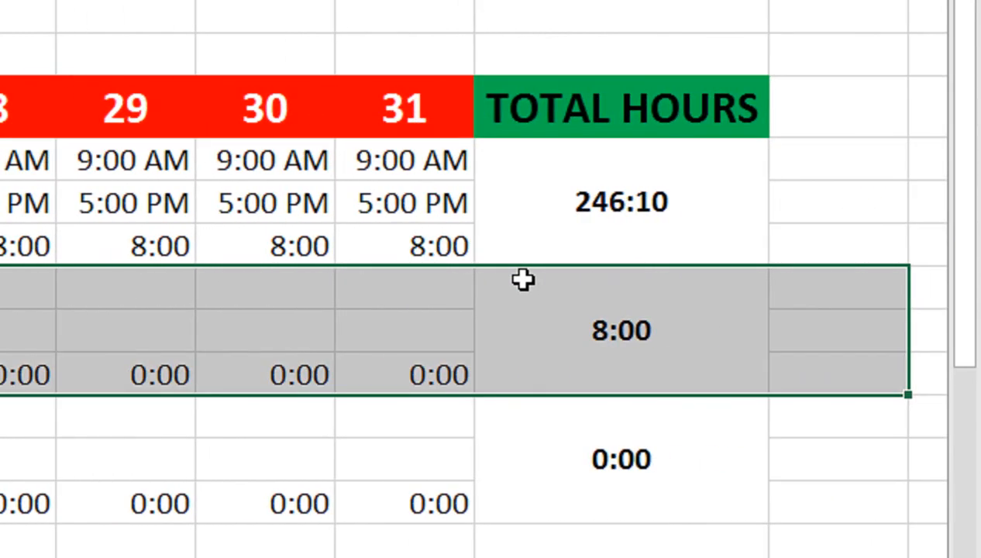
key("shift+Left")
key("shift+Left")
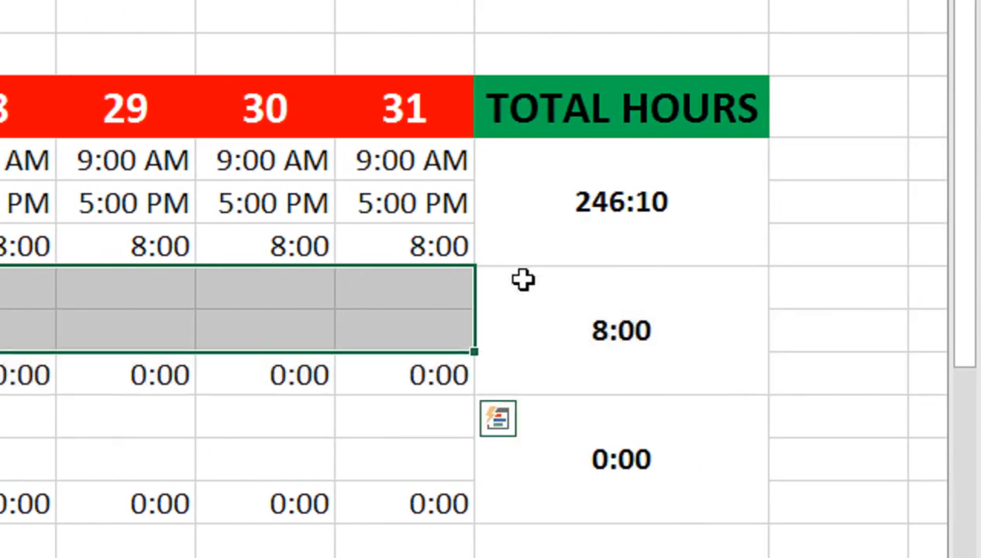
key("ctrl+v")
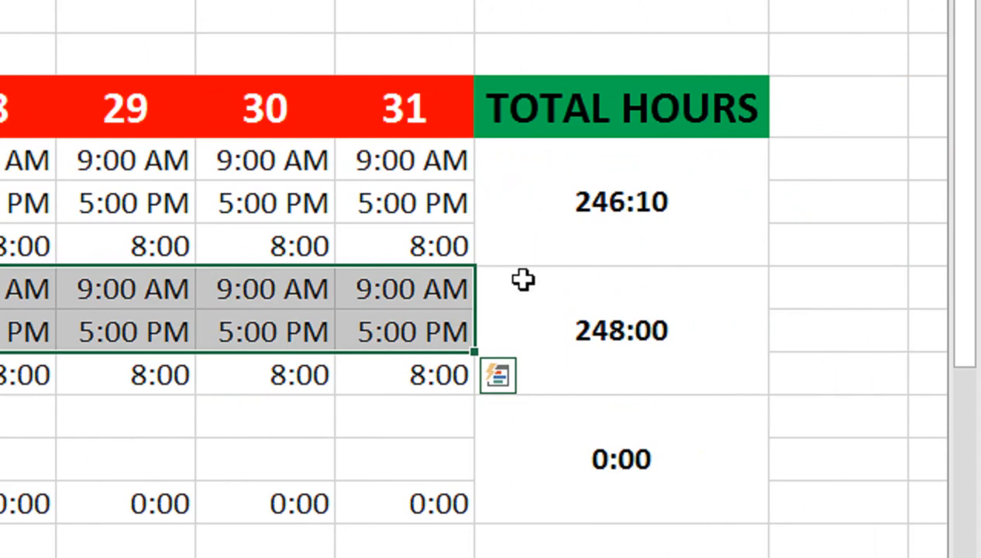
Copy record 2's time in and time out rows for all 31 days into records 3, 4 and 5
key("ctrl+c")
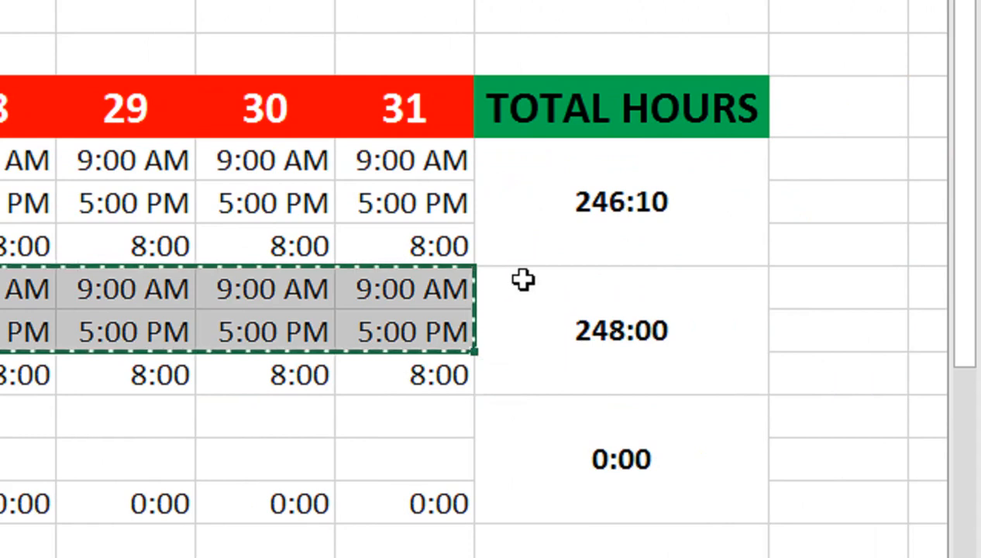
key("Down")
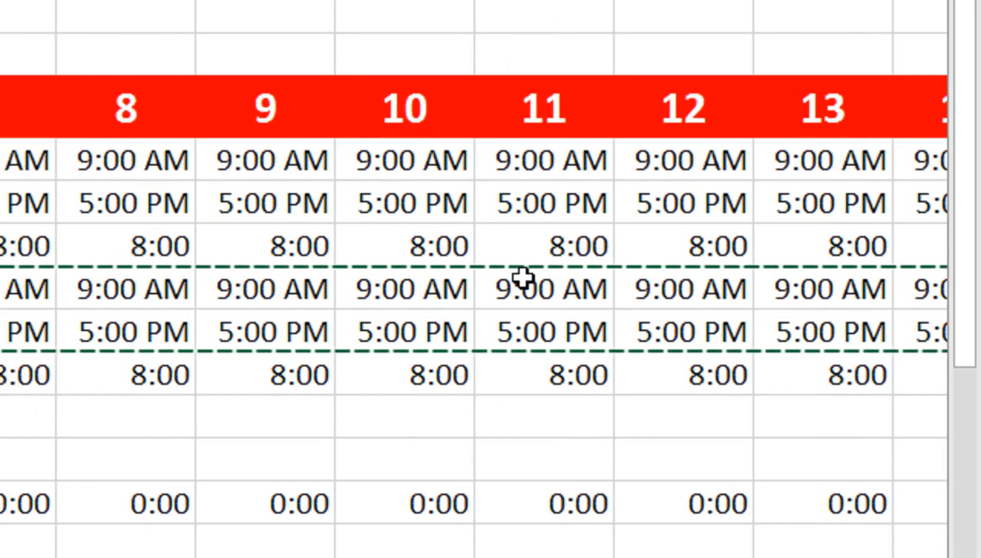
scroll(523, 279, "left", 4)
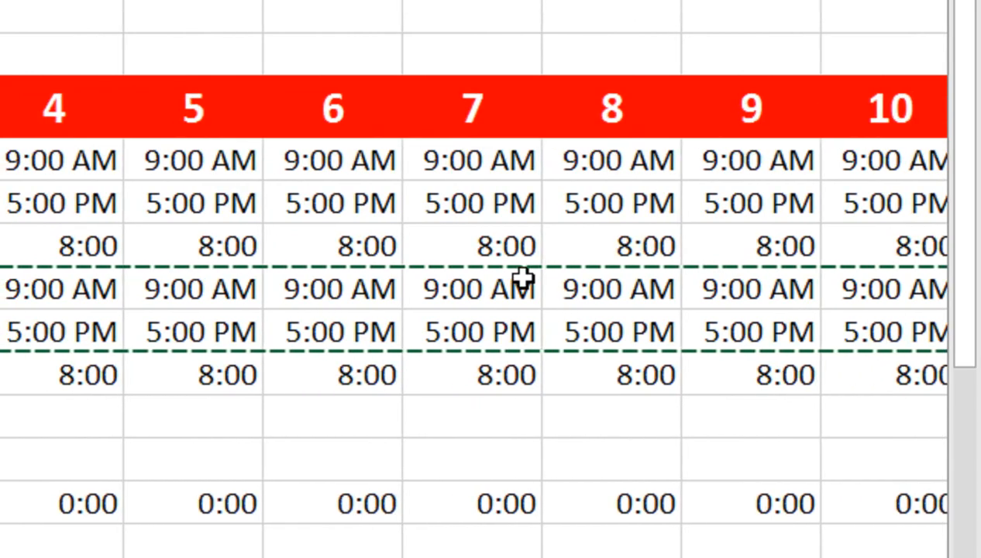
key("ctrl+v")
key("Down")
scroll(523, 279, "down", 1)
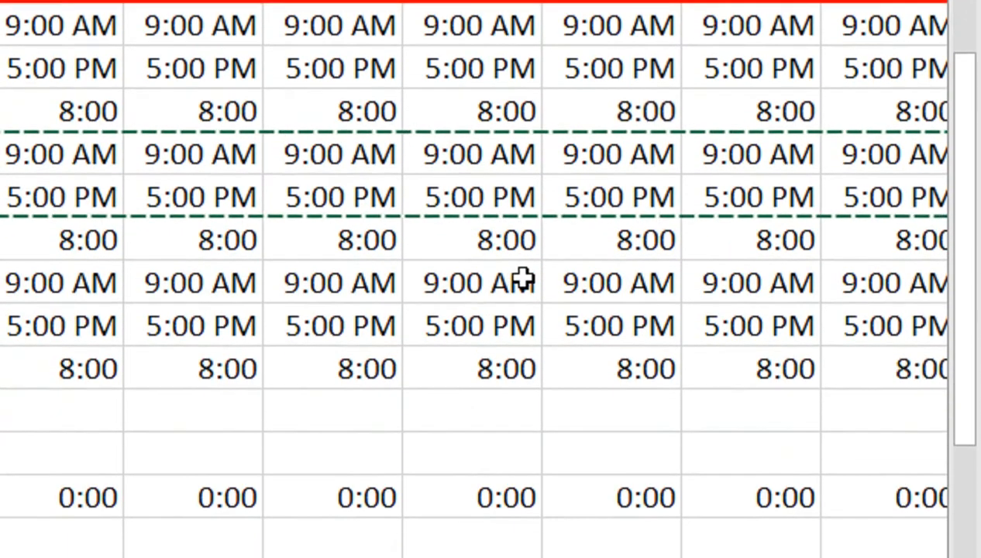
key("ctrl+v")
key("Down")
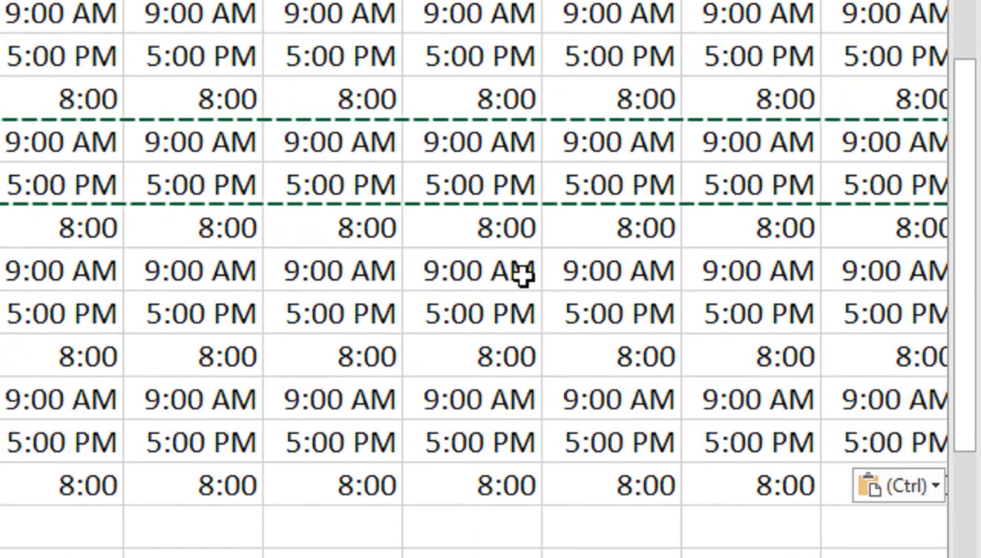
scroll(523, 273, "down", 1)
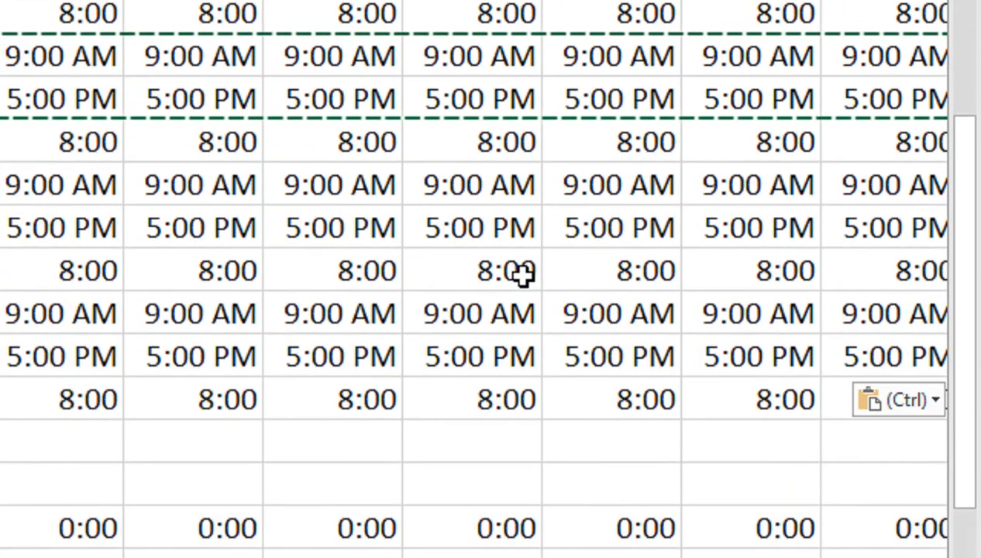
key("ctrl+v")
Check the TOTAL HOURS column of all records after the copied times
key("Right")
key("Up")
key("Up")
key("Up")
key("Up")
key("Up")
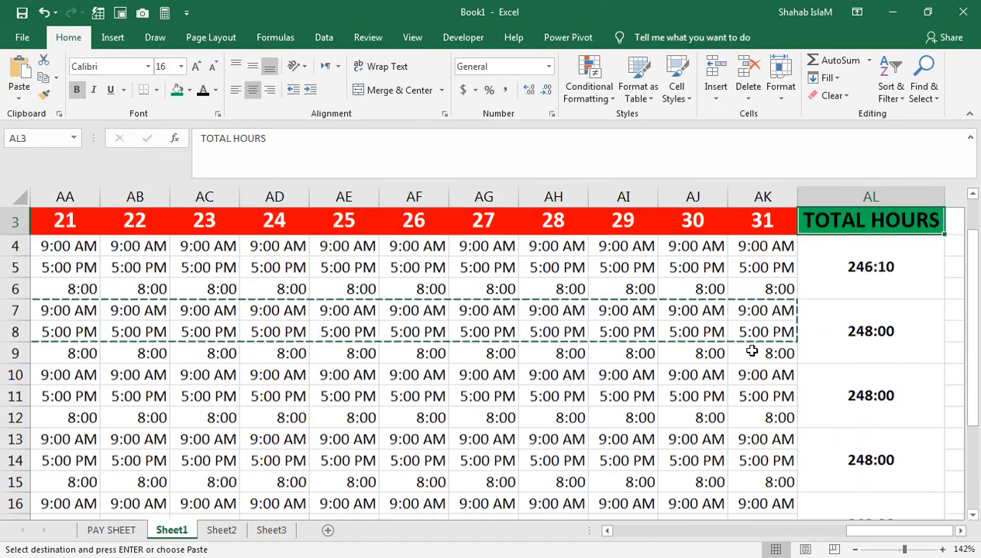
key("Down")
key("Right")
key("Up")
key("Right")
key("Up")
key("Left")
key("Down")
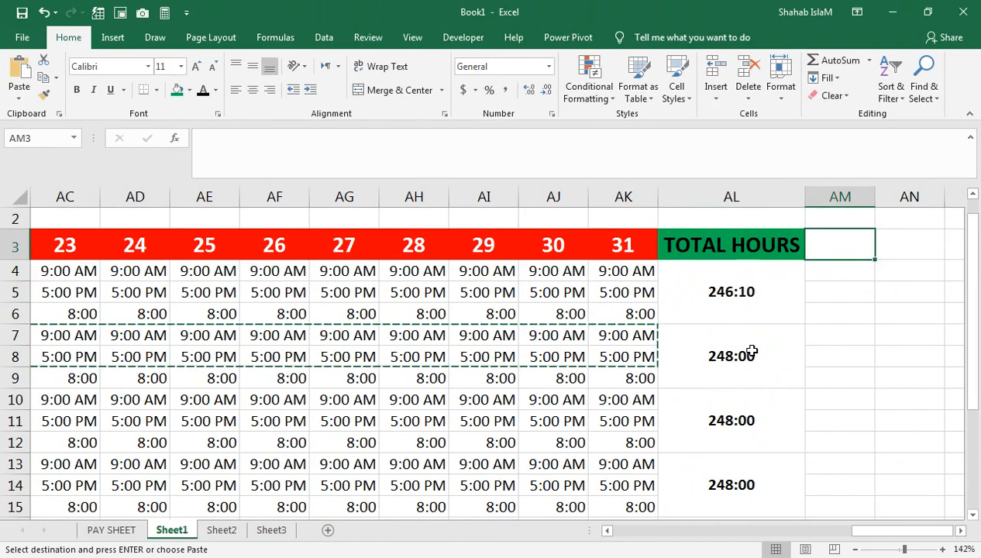
Clear the copy selection, and enter the label DUTY HOURS in AL1 with the value 248 below it in AL2
key("Escape")
key("Up")
key("Right")
key("Right")
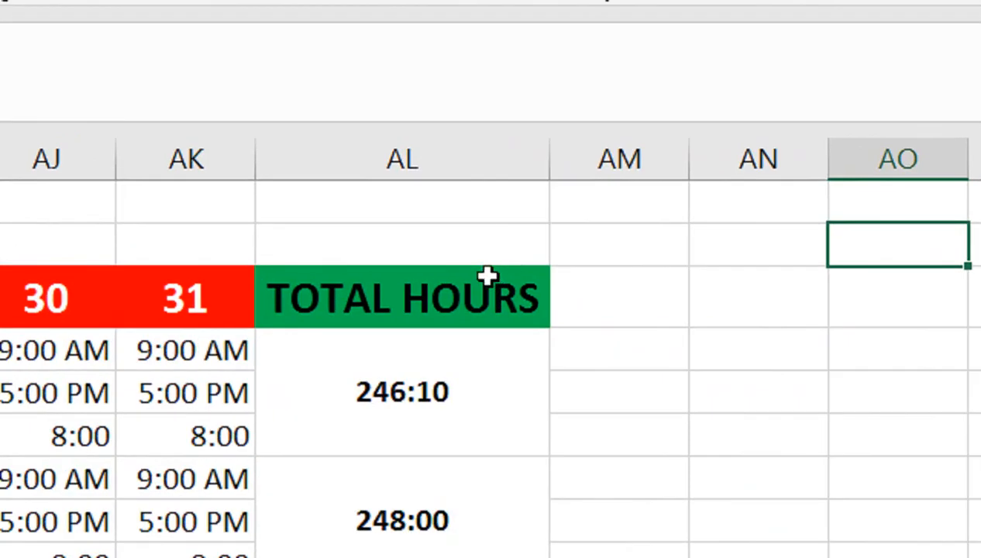
left_click(556, 245)
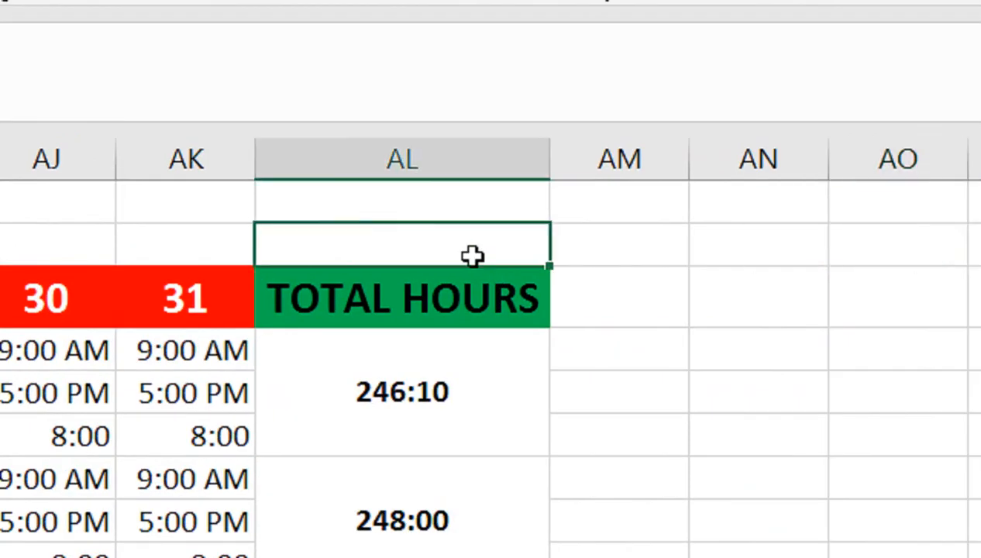
left_click(532, 220)
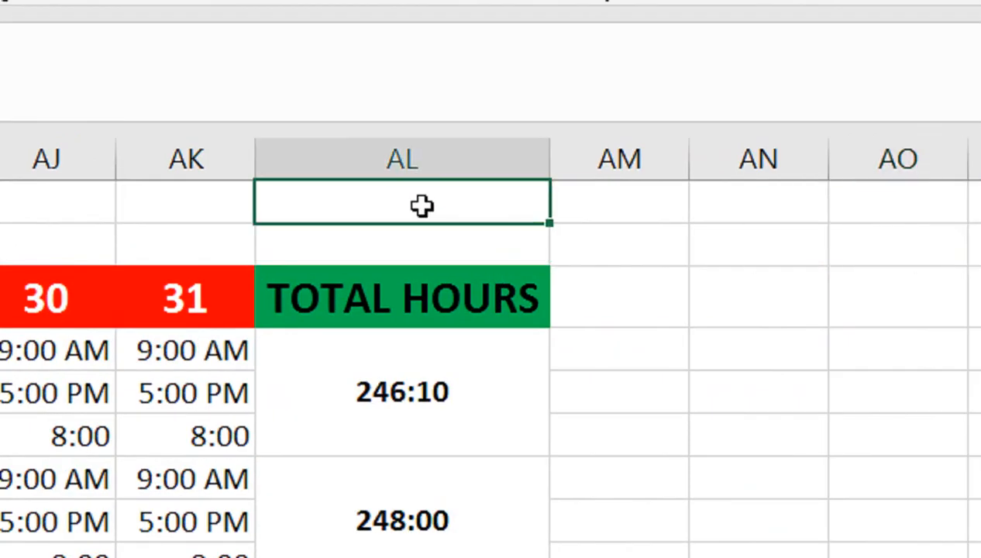
double_click(422, 205)
type("DUTY HOUR")
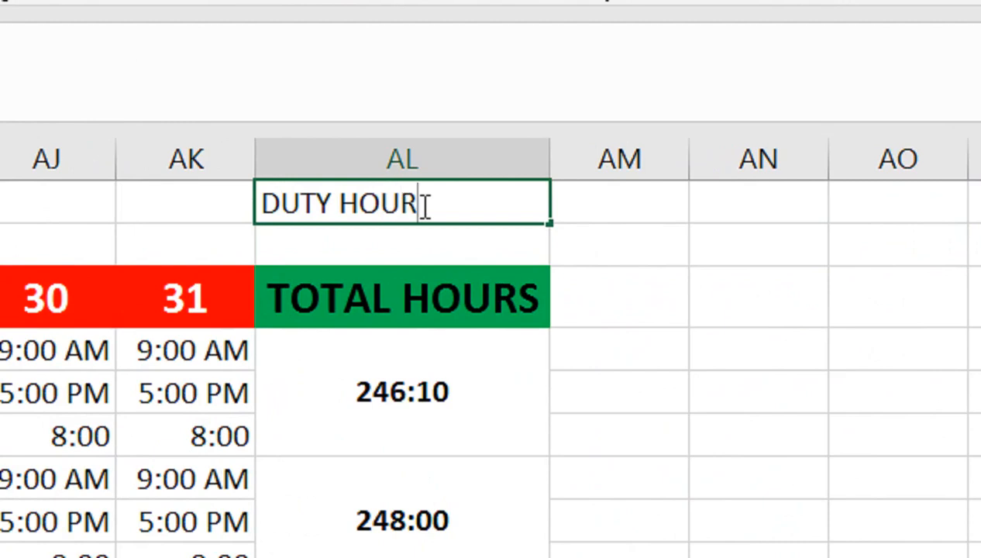
type("S")
key("Return")
type("248")
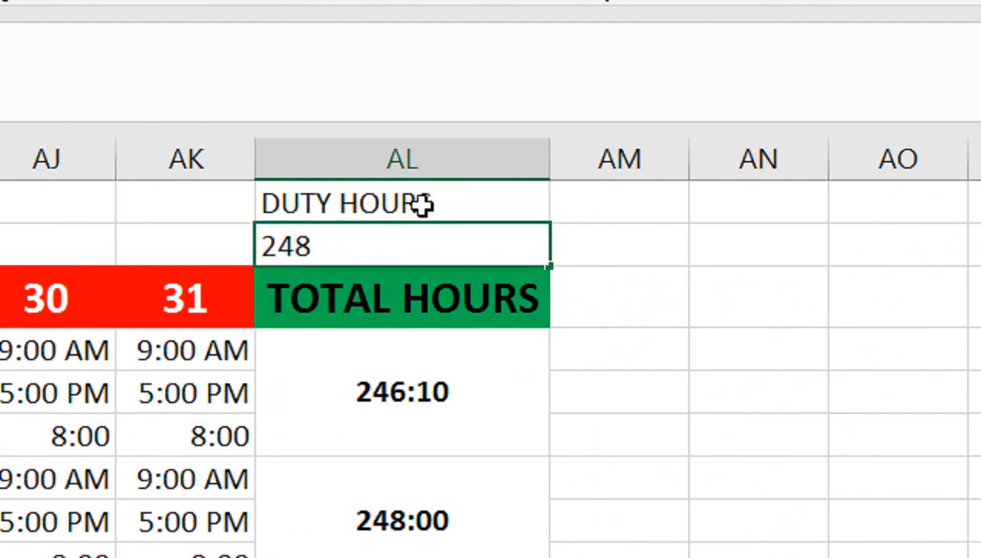
key("Return")
key("Up")
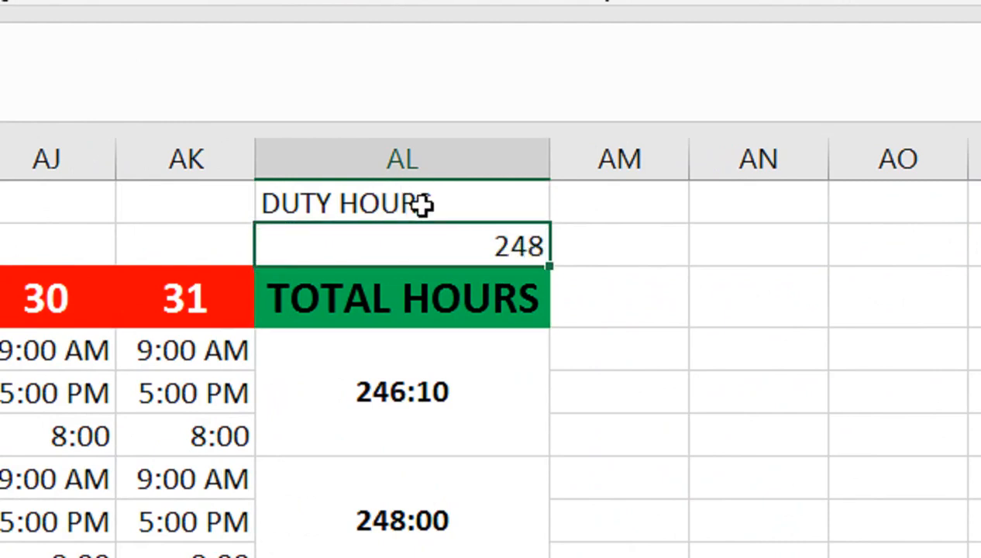
Try the calculation =8*31 in cell AM1 and undo it
left_click(580, 194)
type("=8*")
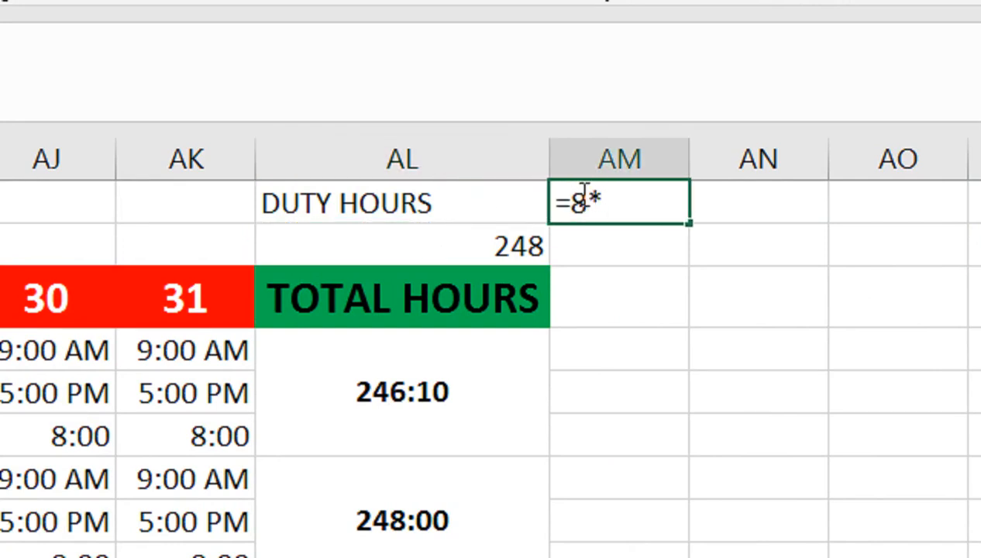
type("31")
key("Return")
key("ctrl+z")
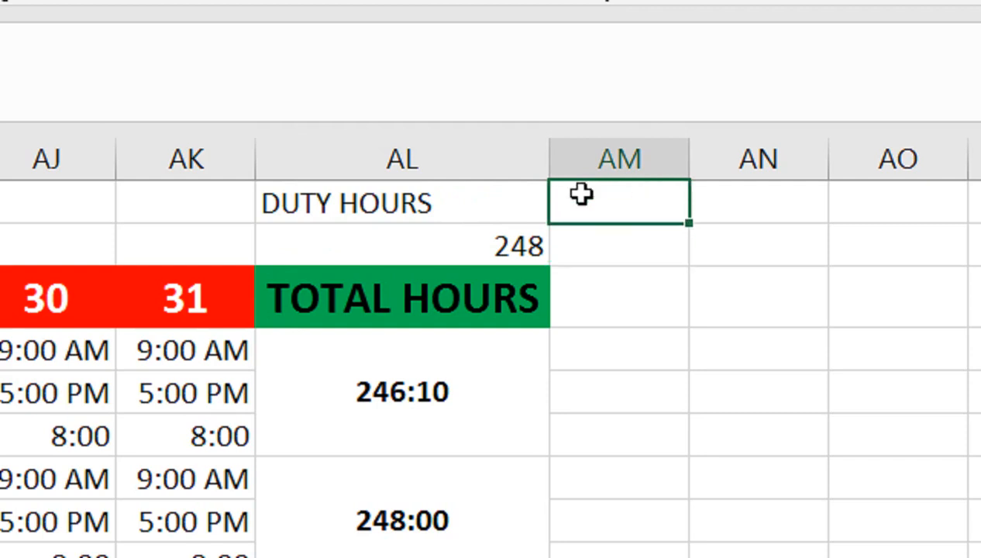
key("Left")
key("Down")
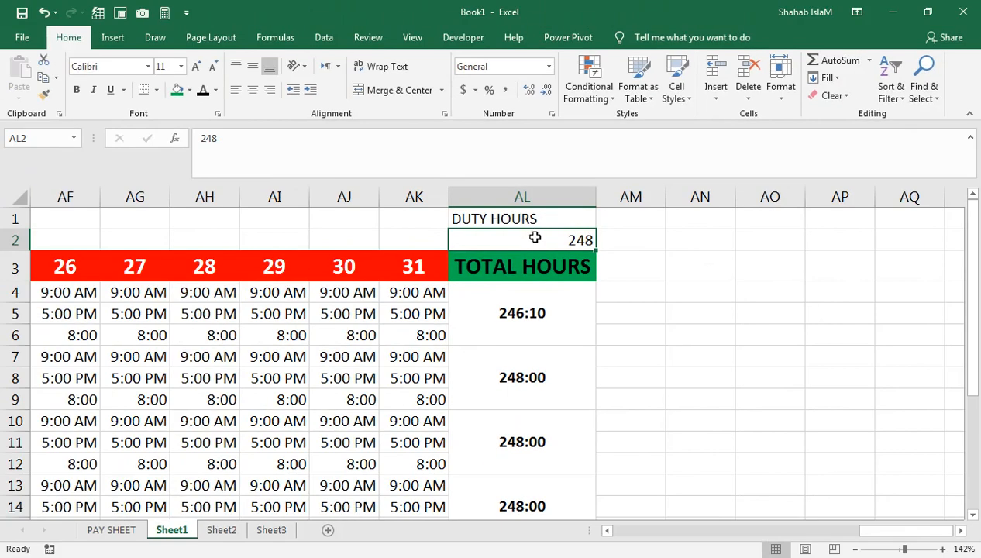
Center and bold the DUTY HOURS label and its value, and fill the label cell with orange
left_click_drag(534, 213, 527, 238)
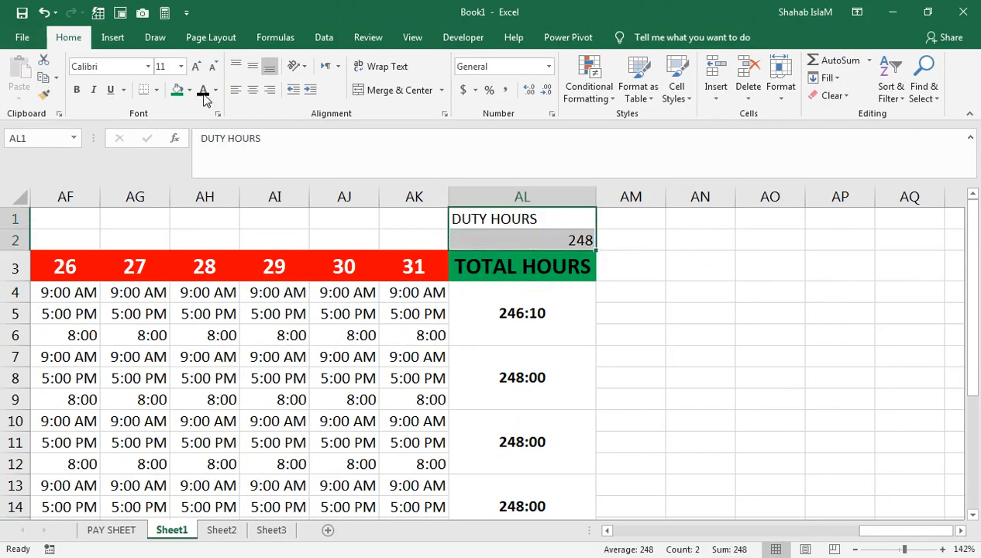
left_click(256, 91)
left_click(77, 90)
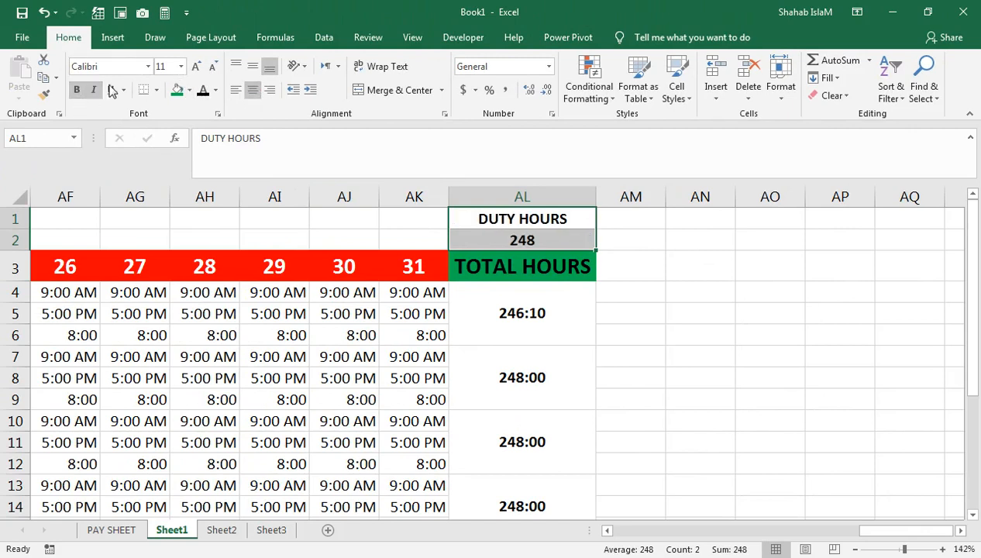
left_click(512, 222)
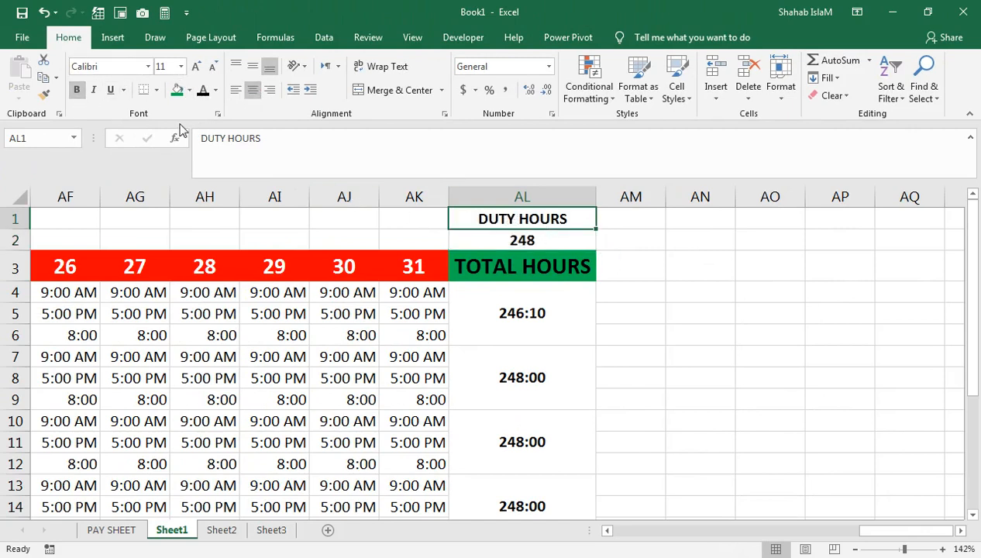
left_click(189, 90)
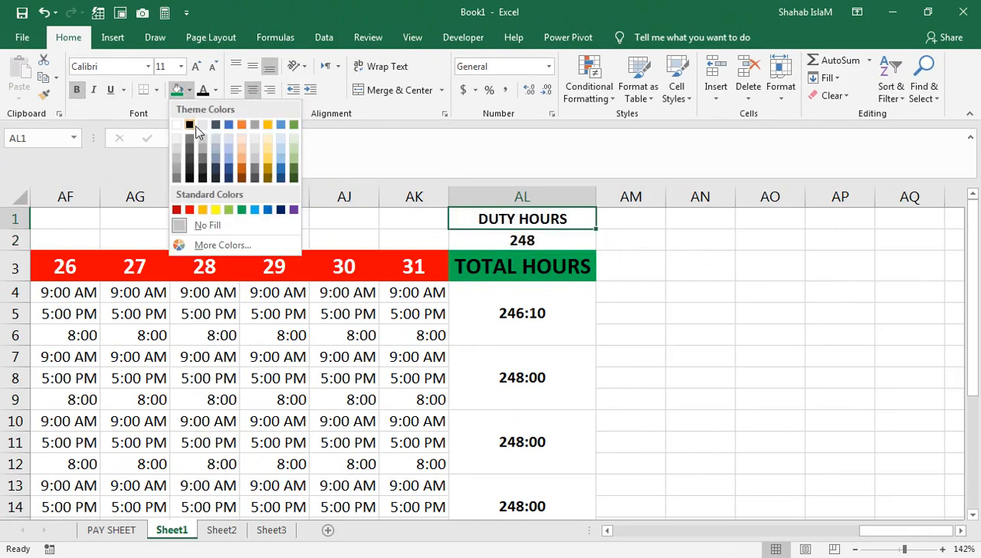
left_click(203, 210)
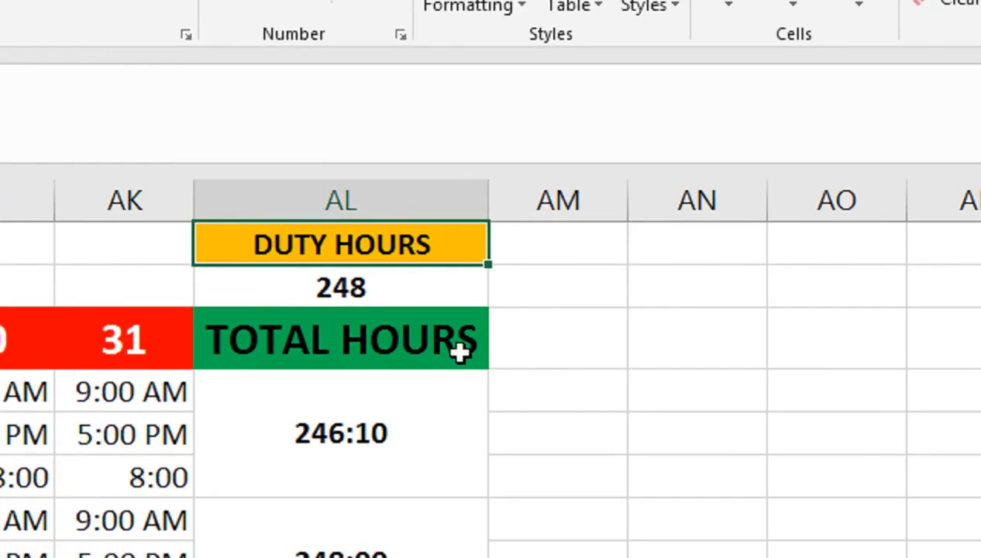
Enter the header PER HOUR in AM3 beside TOTAL HOURS and widen column AM
left_click(545, 350)
left_click_drag(628, 208, 727, 233)
type("PER HOURS")
key("Return")
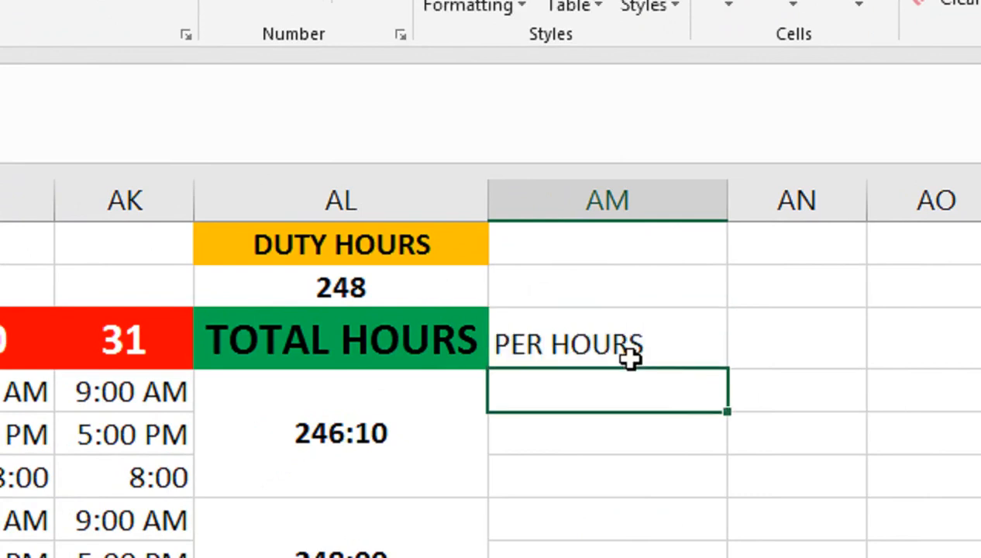
double_click(632, 346)
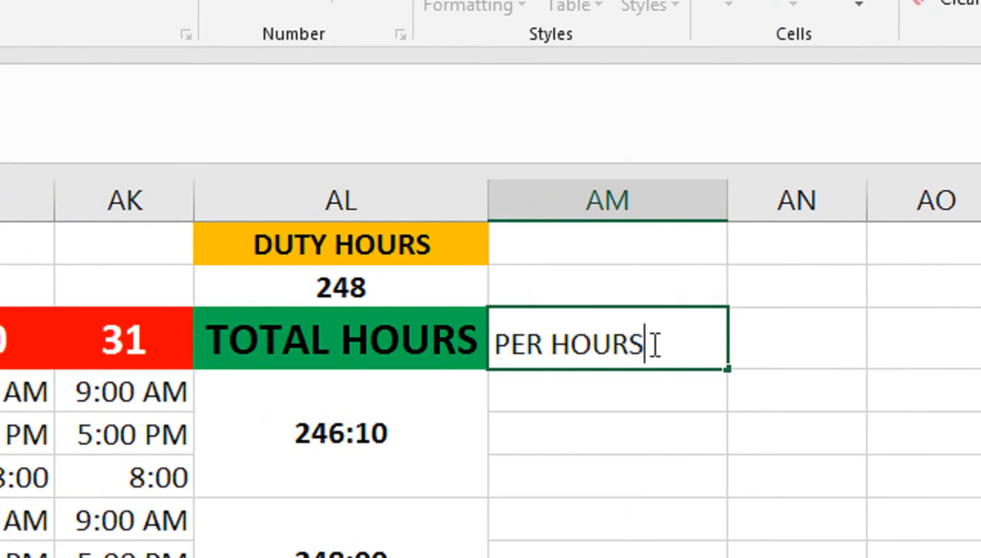
key("Return")
key("Return")
left_click(642, 342)
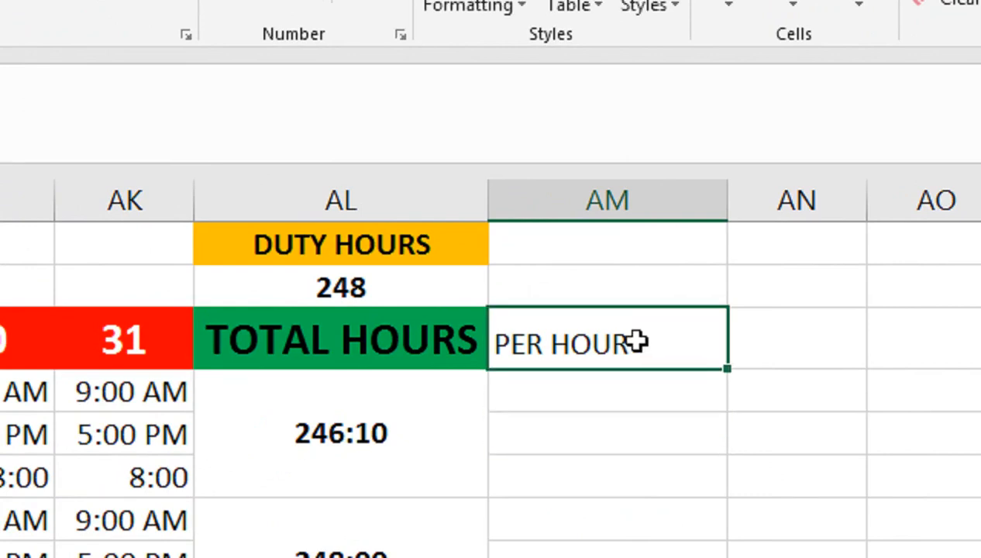
Copy the TOTAL HOURS header's formatting onto the PER HOUR header and widen column AM further
left_click(435, 322)
left_click(44, 93)
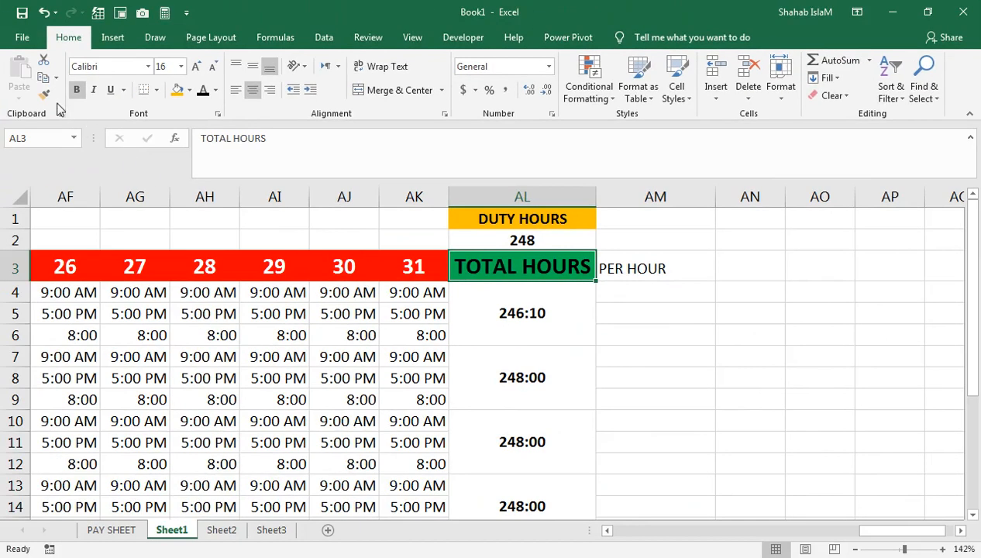
left_click(666, 258)
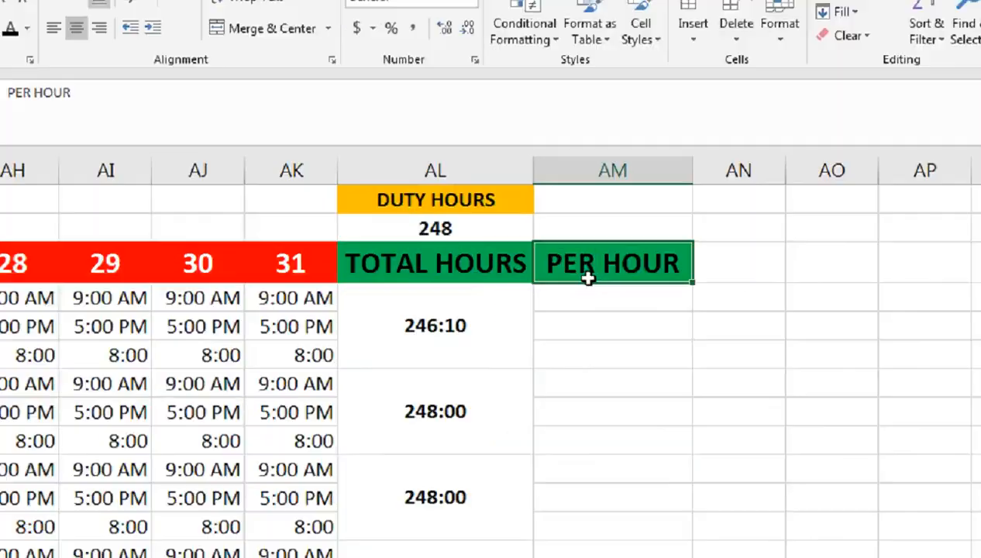
left_click_drag(637, 118, 756, 126)
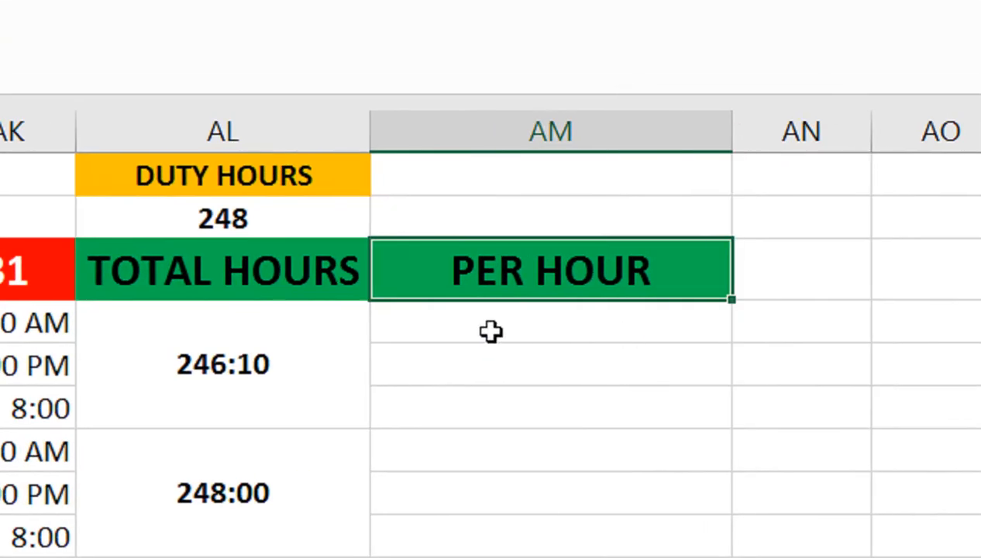
Merge and center AM4:AM6 and enter =E4/$AL$2 to divide record 1's monthly salary by the duty hours
left_click_drag(521, 311, 517, 383)
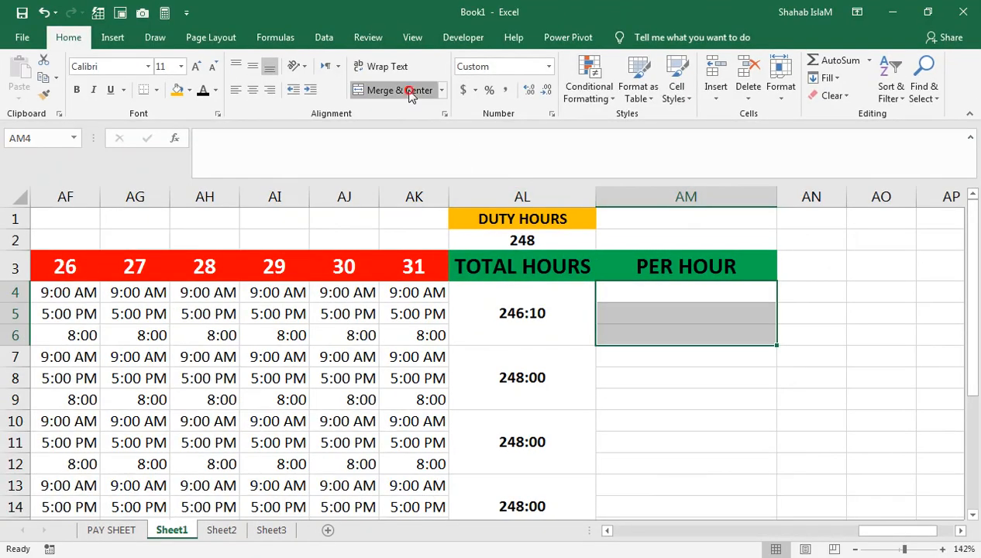
left_click(414, 101)
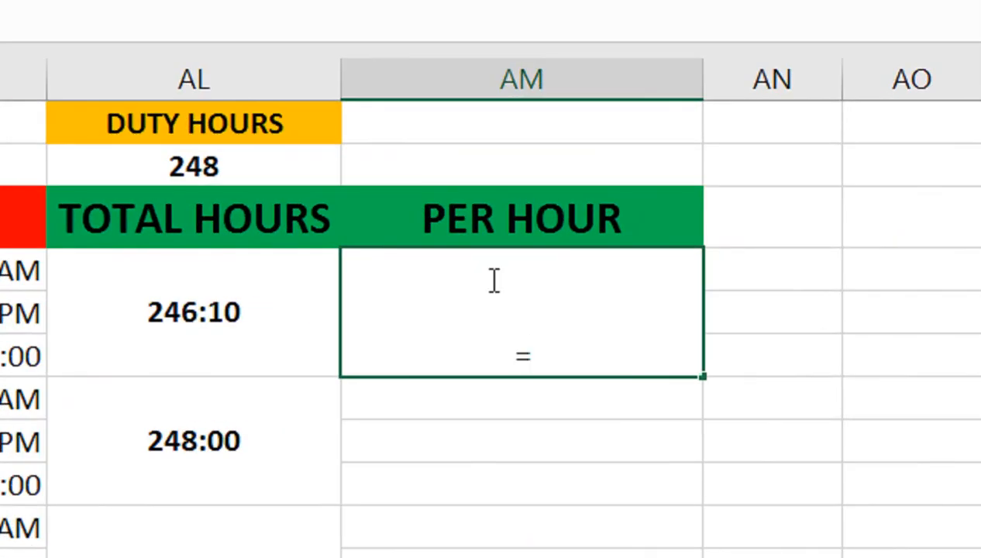
key("Left")
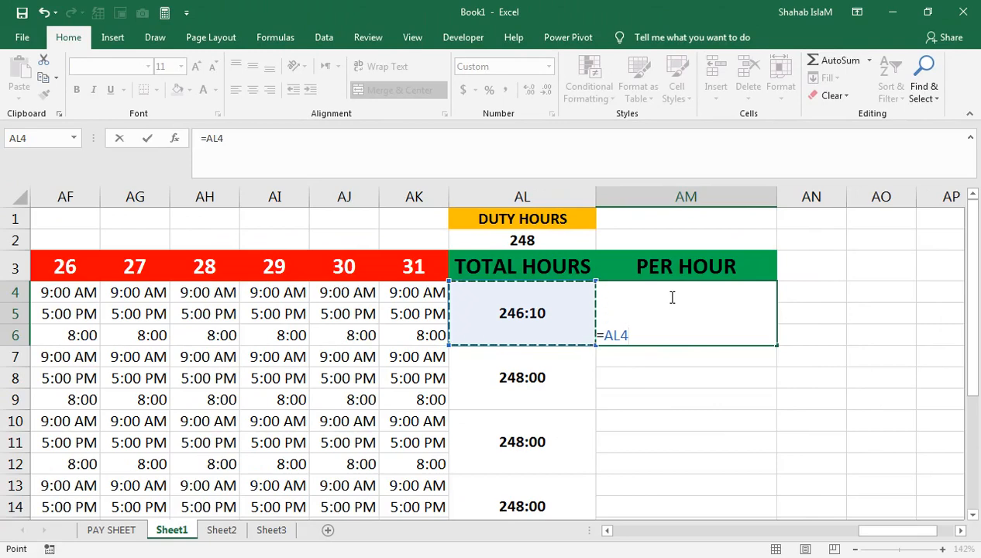
key("ctrl+Left")
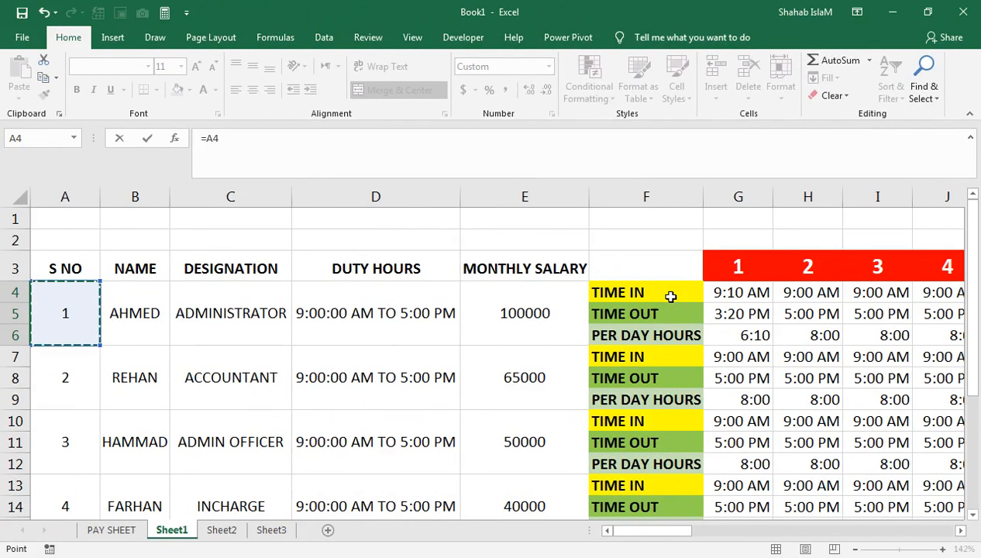
left_click(484, 310)
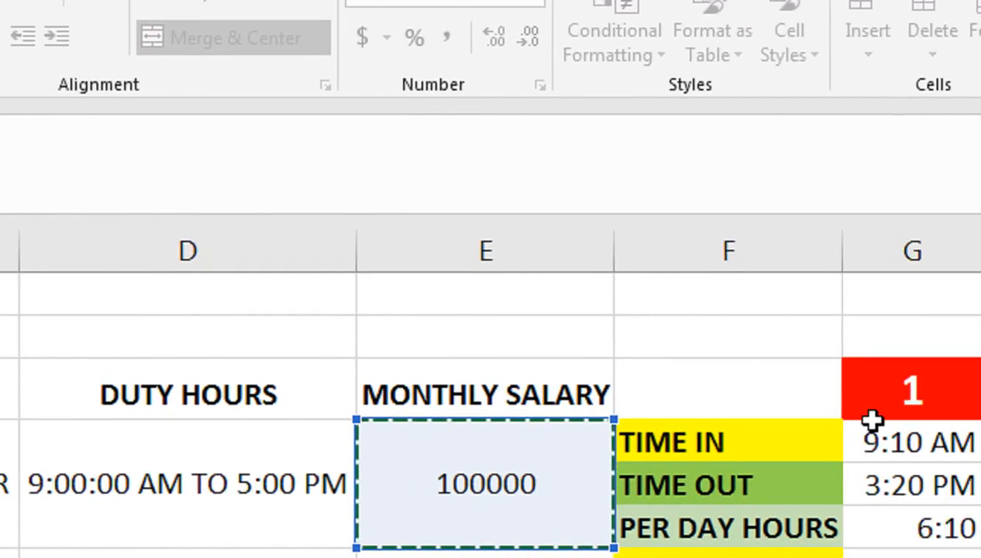
type("/")
key("Up")
key("Up")
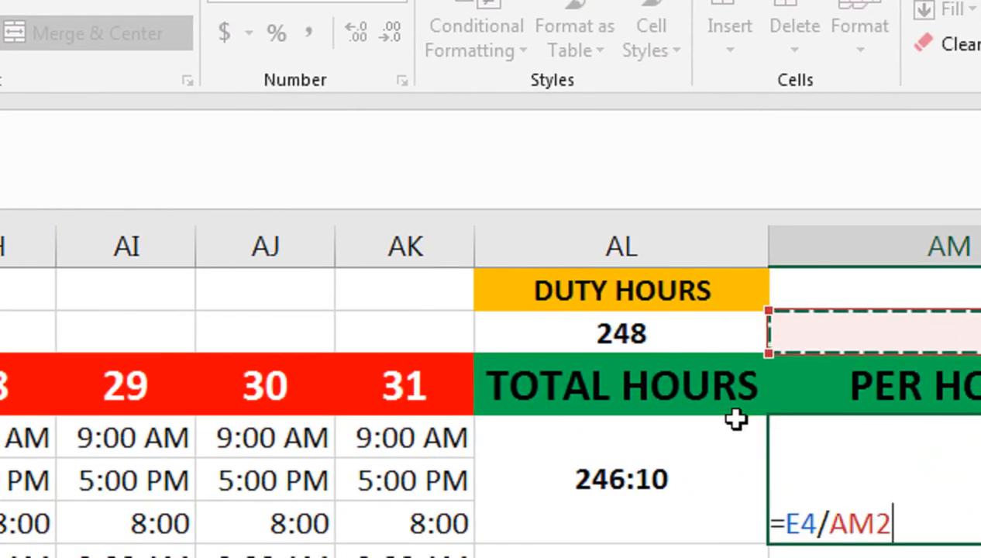
key("Left")
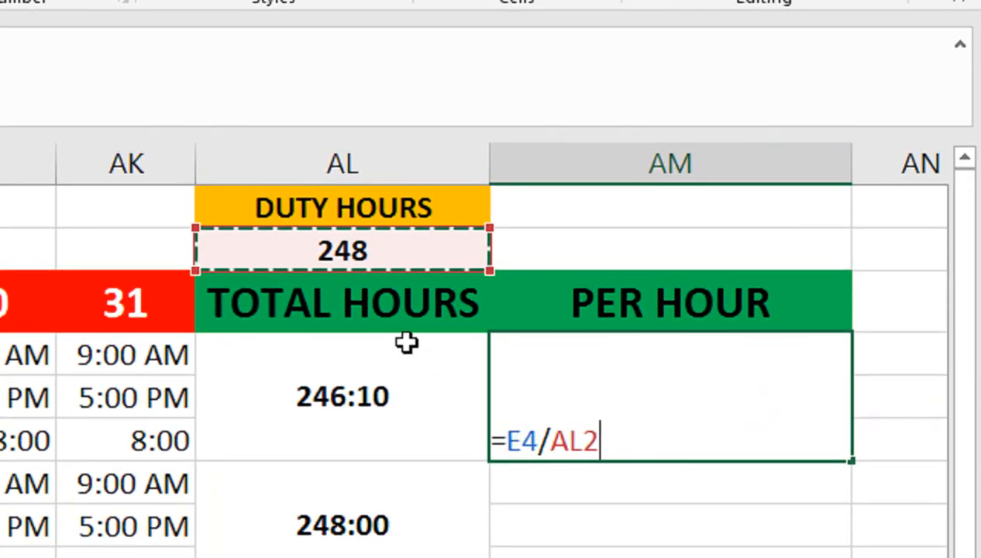
key("F4")
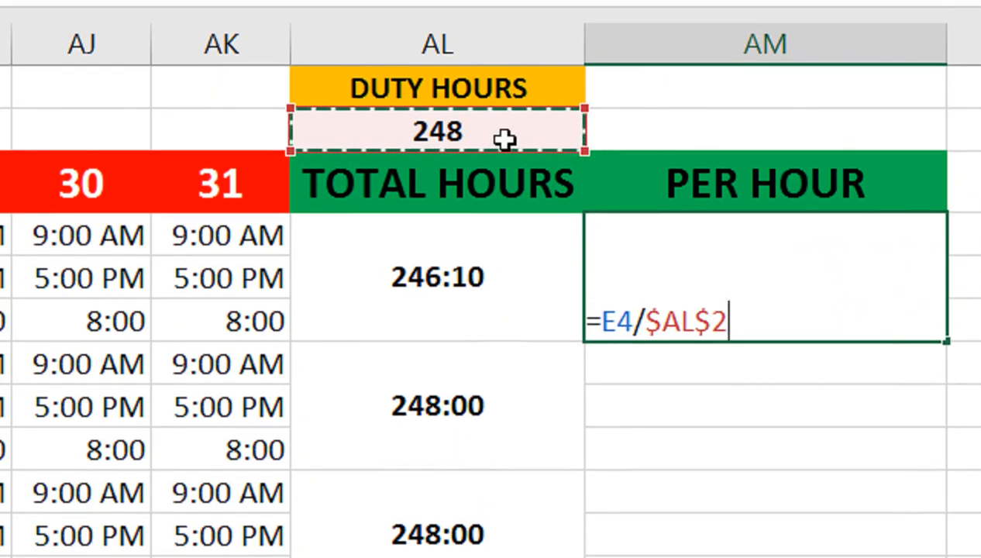
key("Return")
Change record 1's PER HOUR cell from the custom time format to a number with two decimal places
left_click(720, 288)
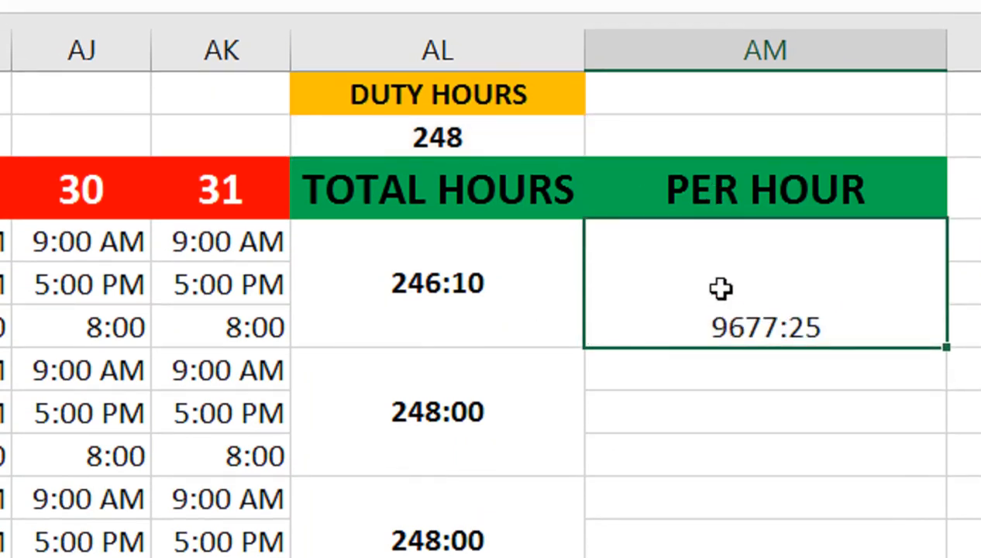
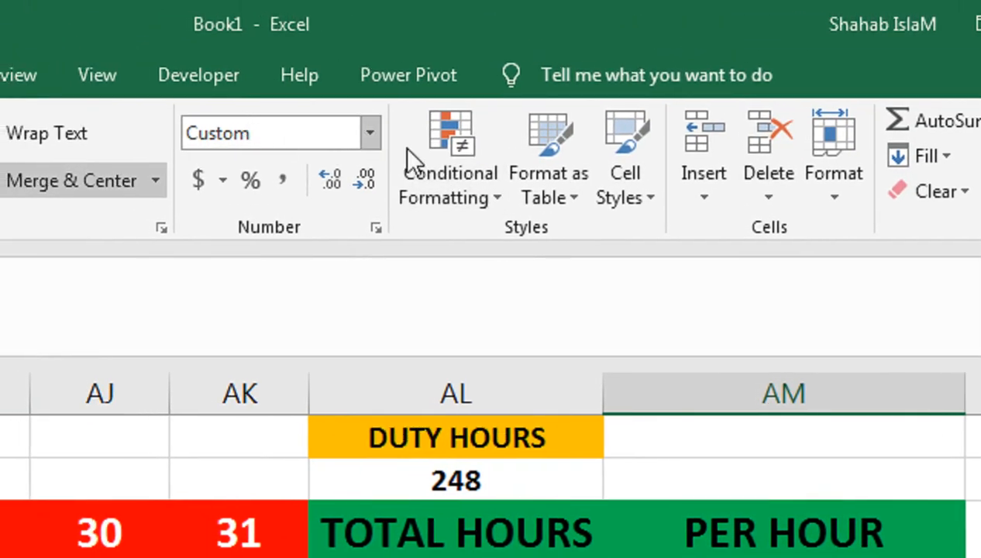
left_click(369, 133)
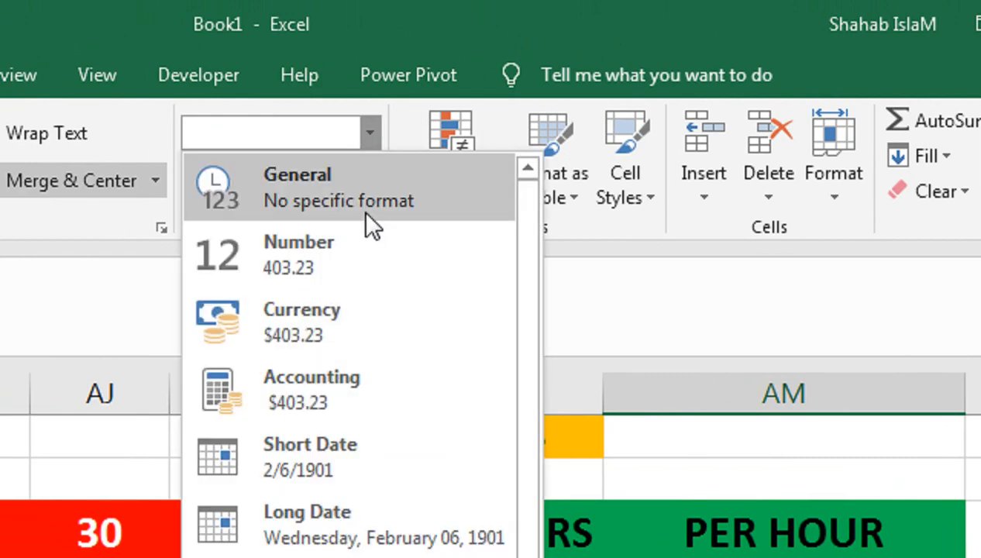
left_click(362, 214)
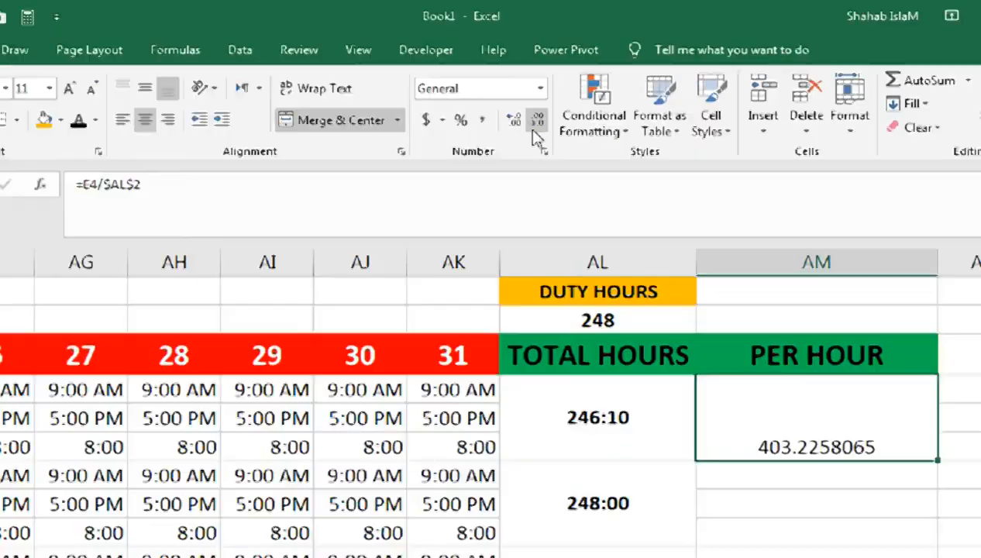
left_click(518, 185)
left_click(517, 184)
left_click(517, 184)
left_click(544, 98)
left_click(545, 98)
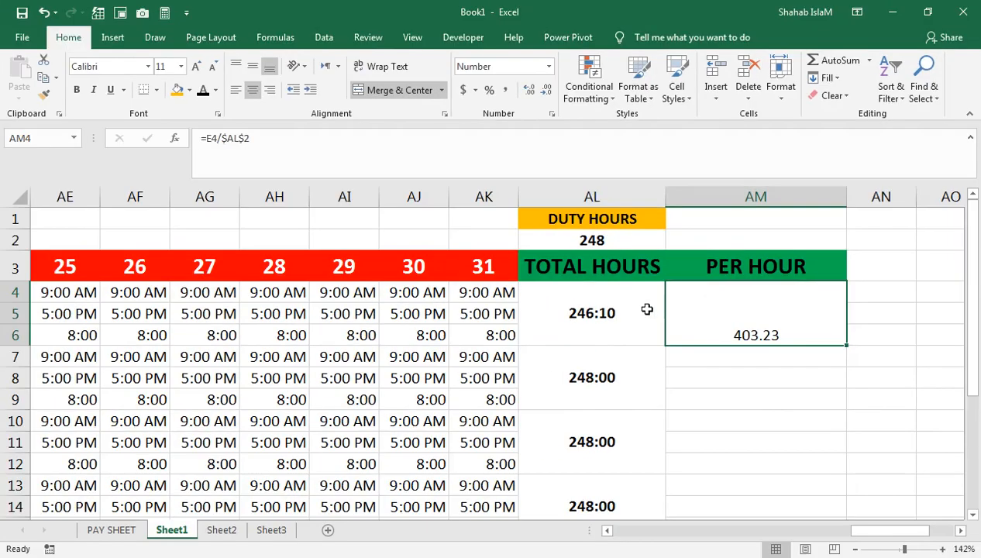
Copy the formatting of record 1's TOTAL HOURS cell onto its PER HOUR cell
left_click(648, 308)
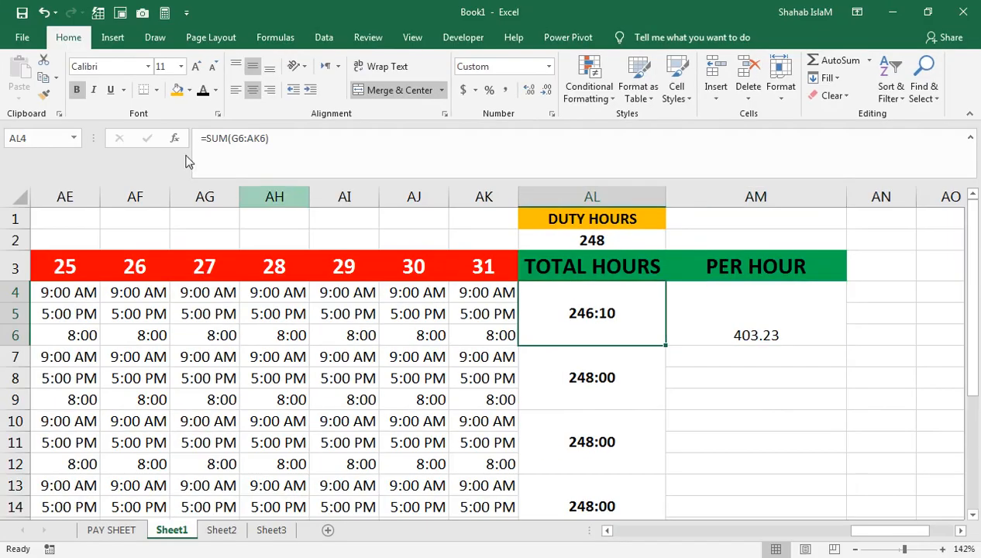
left_click(44, 93)
left_click(819, 325)
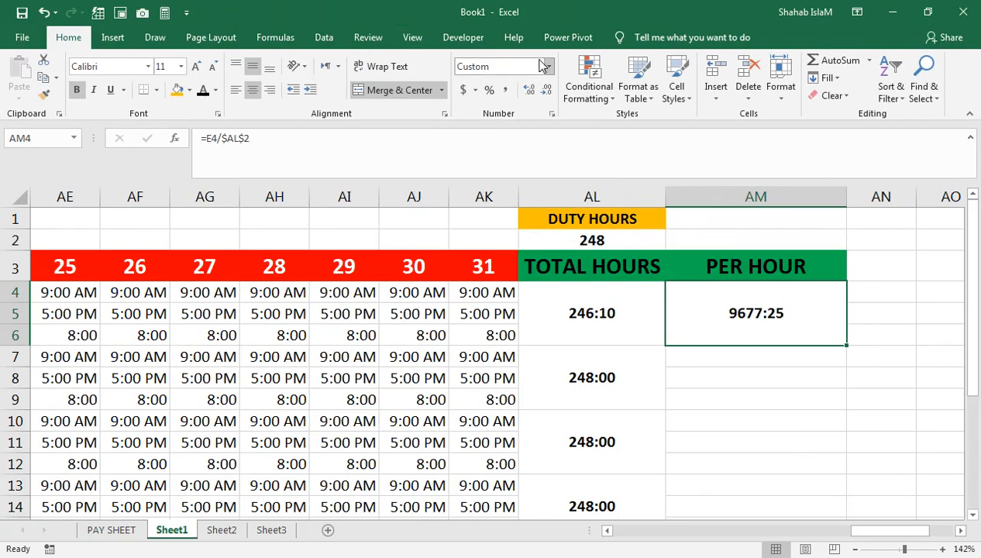
Change record 1's PER HOUR cell to a plain number with two decimal places and fill it down through AM18
left_click(552, 68)
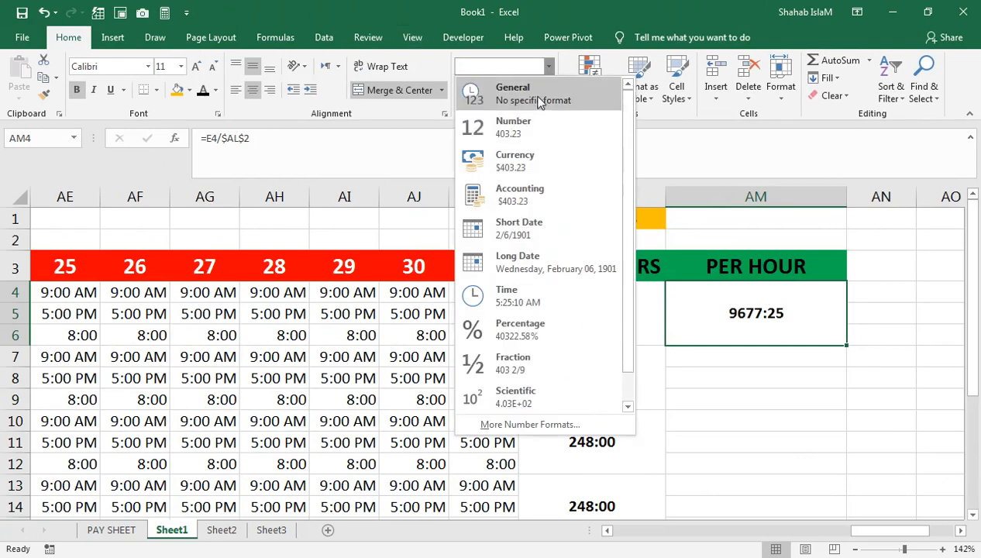
left_click(534, 101)
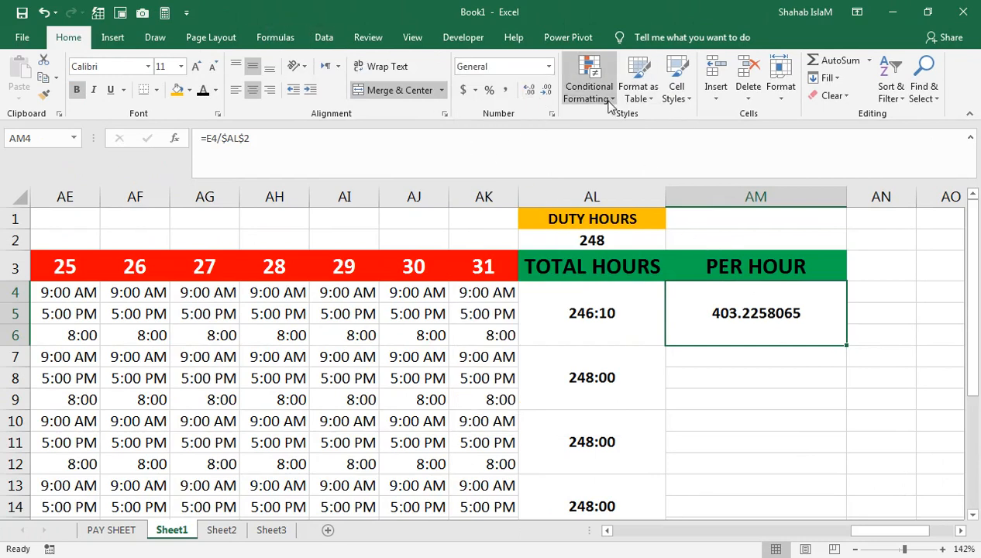
left_click(547, 90)
left_click(548, 90)
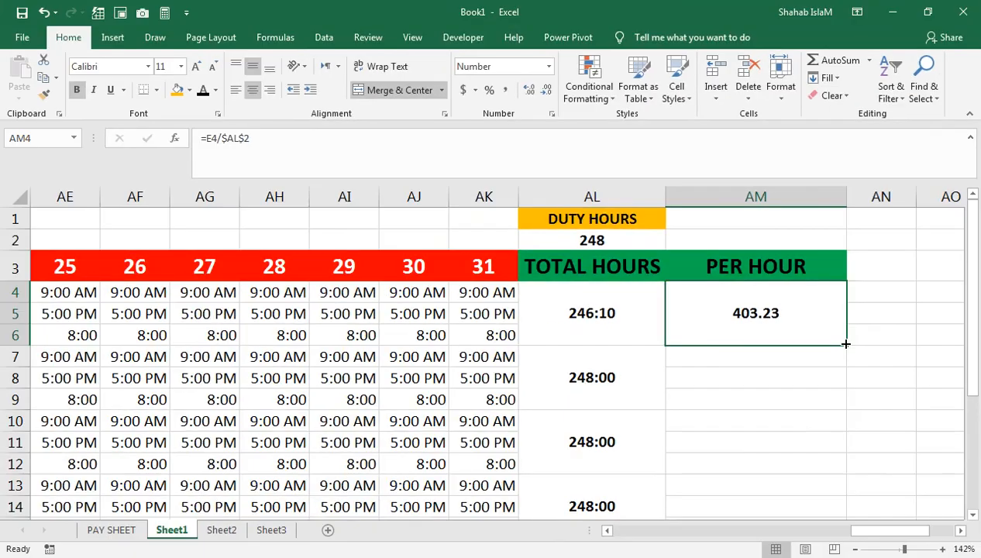
left_click_drag(711, 373, 818, 452)
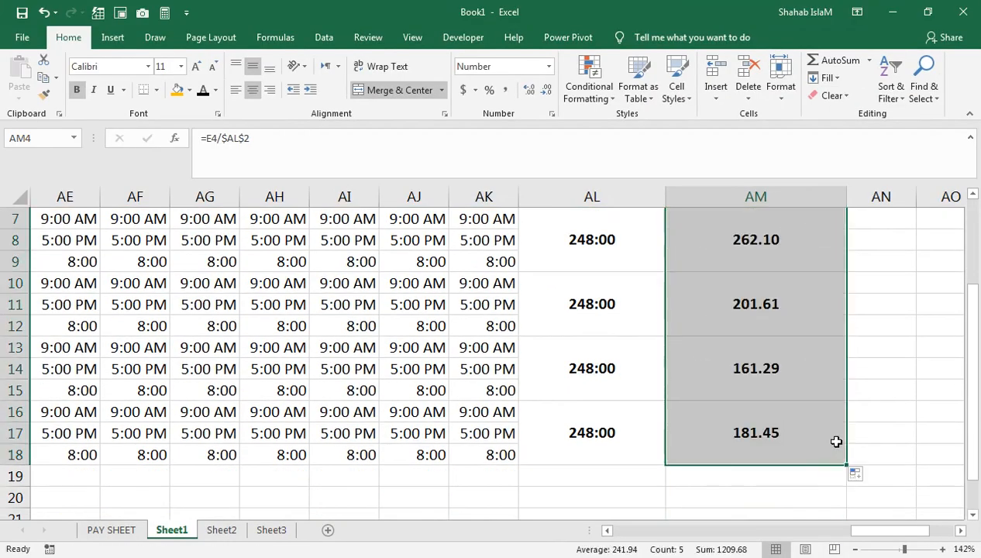
left_click_drag(970, 359, 934, 299)
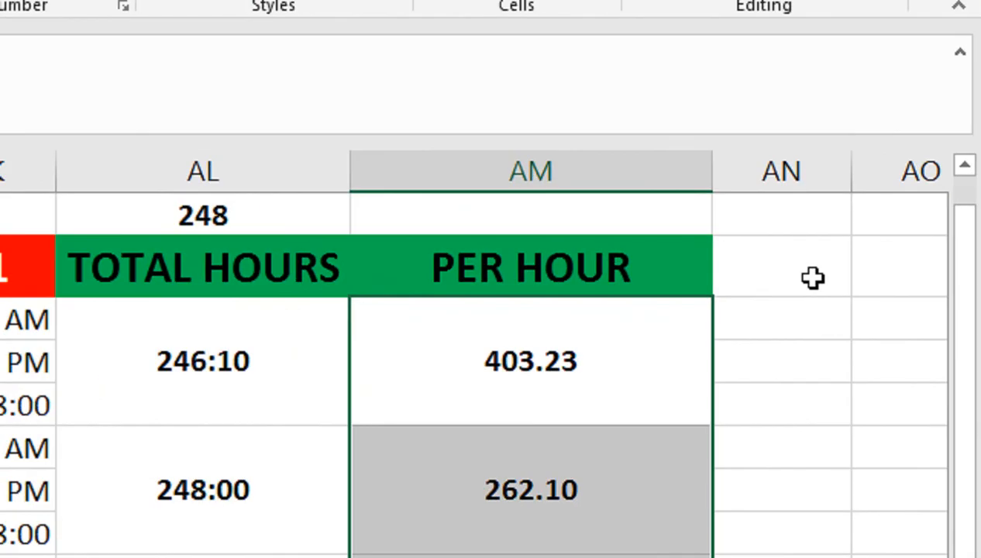
Widen column AN and enter the header AMOUNT in AN3 beside PER HOUR
left_click_drag(850, 180, 947, 176)
left_click(864, 267)
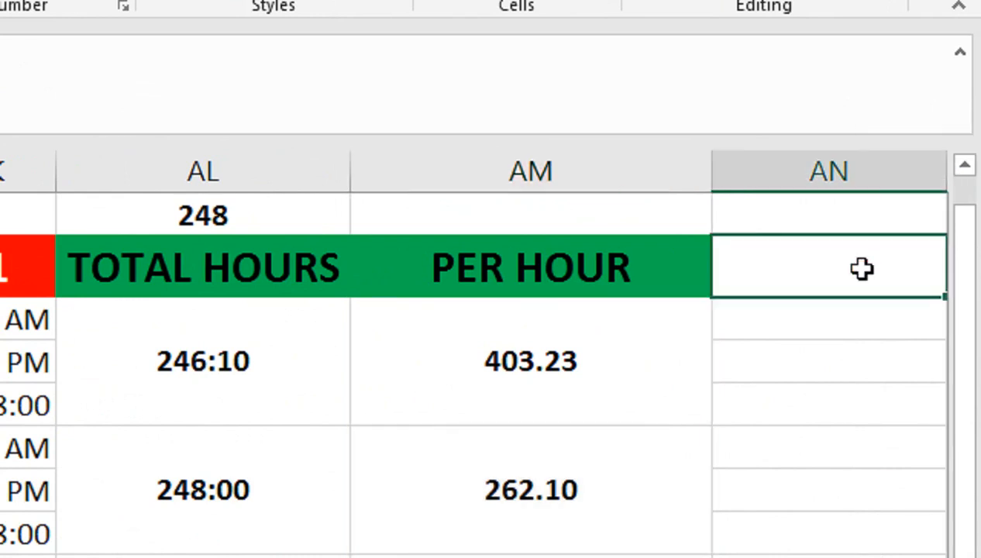
type("AMOUNT")
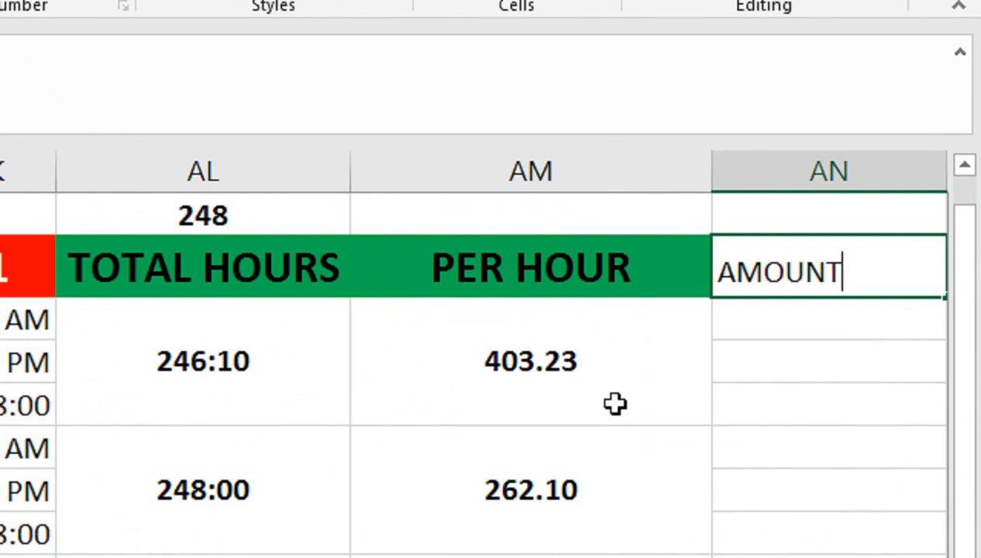
key("Tab")
key("shift+Tab")
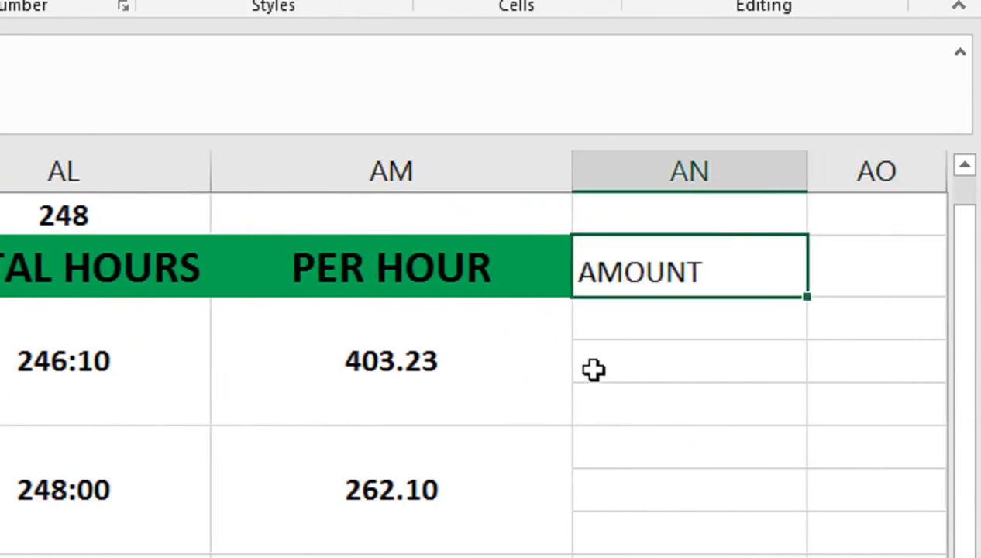
Copy the PER HOUR header's formatting onto the AMOUNT header
left_click(517, 271)
left_click(44, 95)
left_click(810, 245)
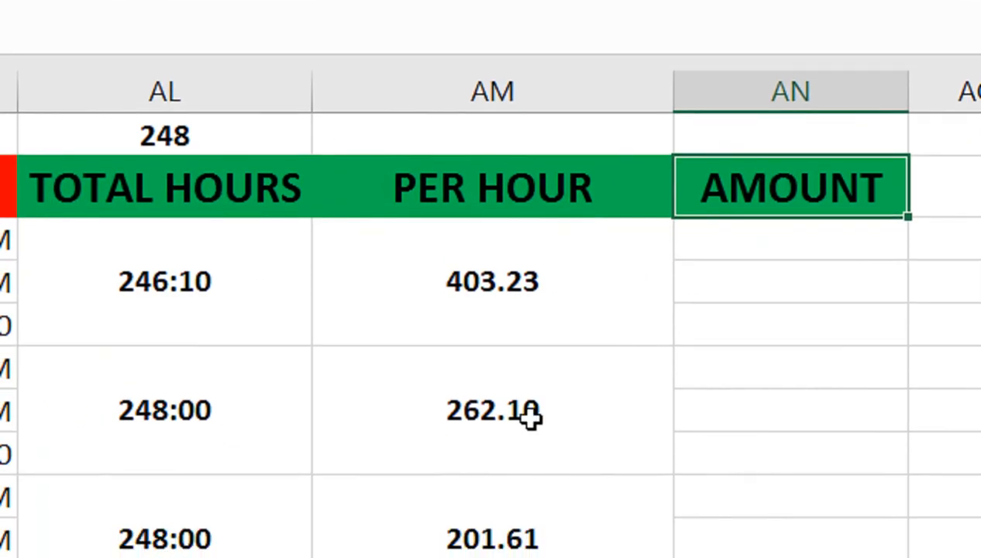
Merge and center AN4:AN6 and enter =AL4*AM4 to multiply record 1's total hours by the hourly rate
left_click(689, 356)
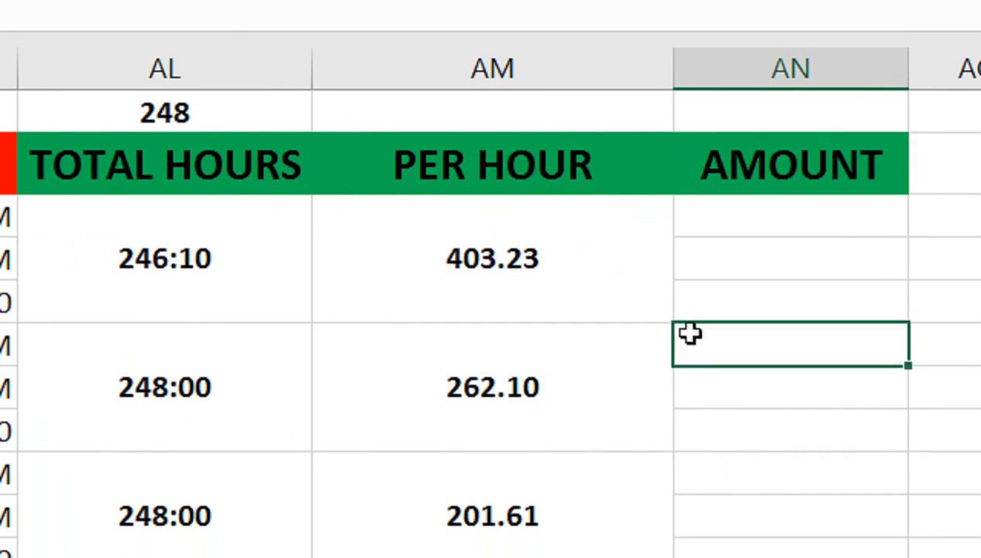
left_click_drag(754, 206, 765, 322)
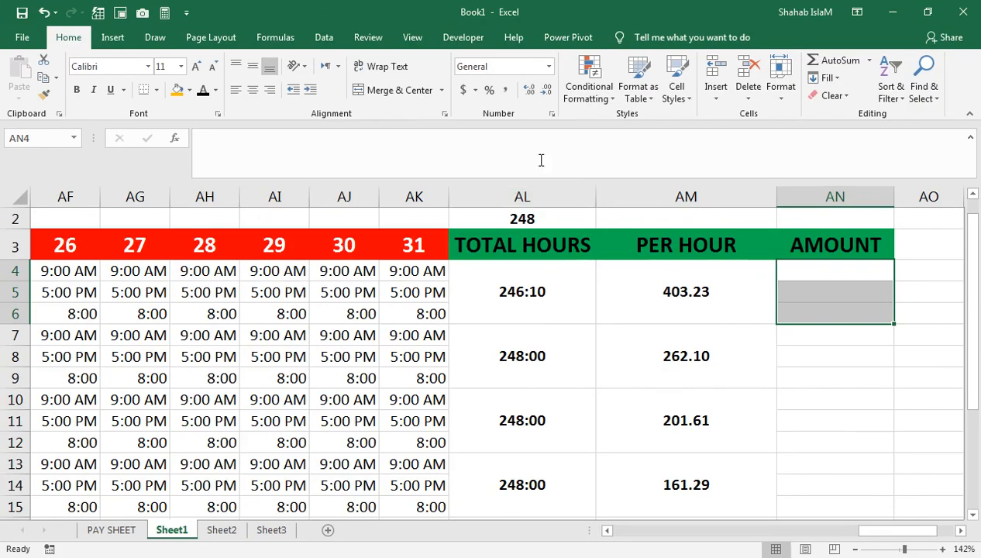
left_click(418, 93)
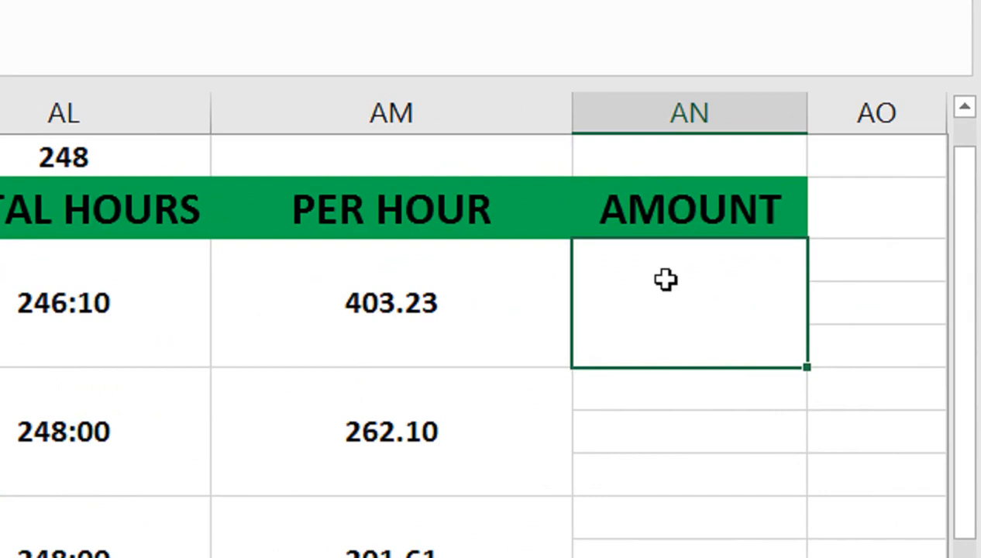
type("=AK4")
key("Right")
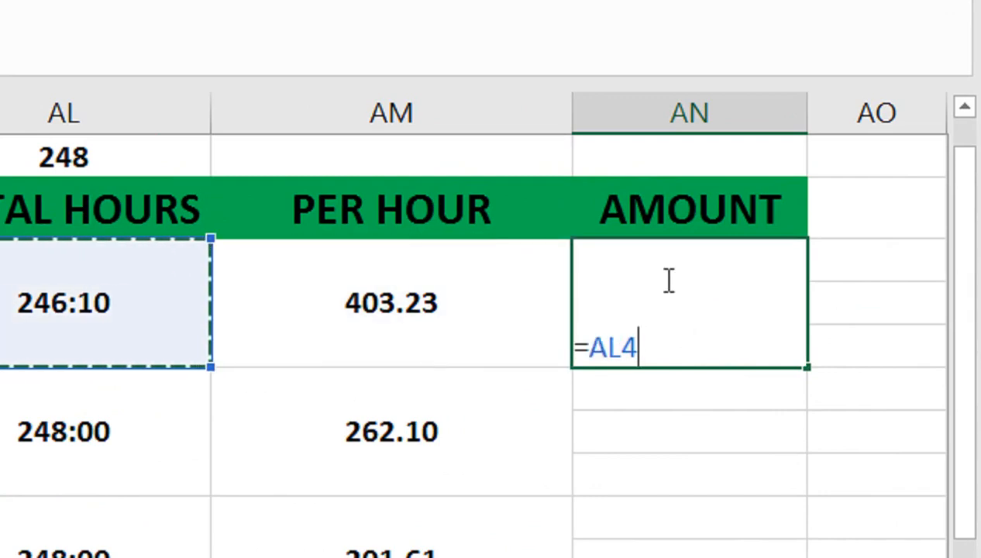
type("*")
key("Left")
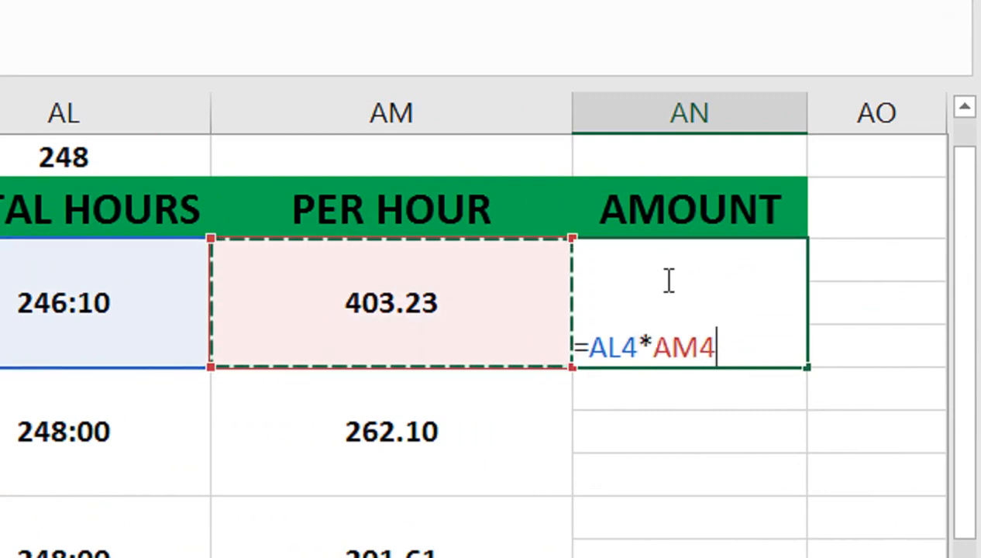
key("Return")
Fill record 1's AMOUNT formula down through AN18 for the remaining records
left_click(665, 280)
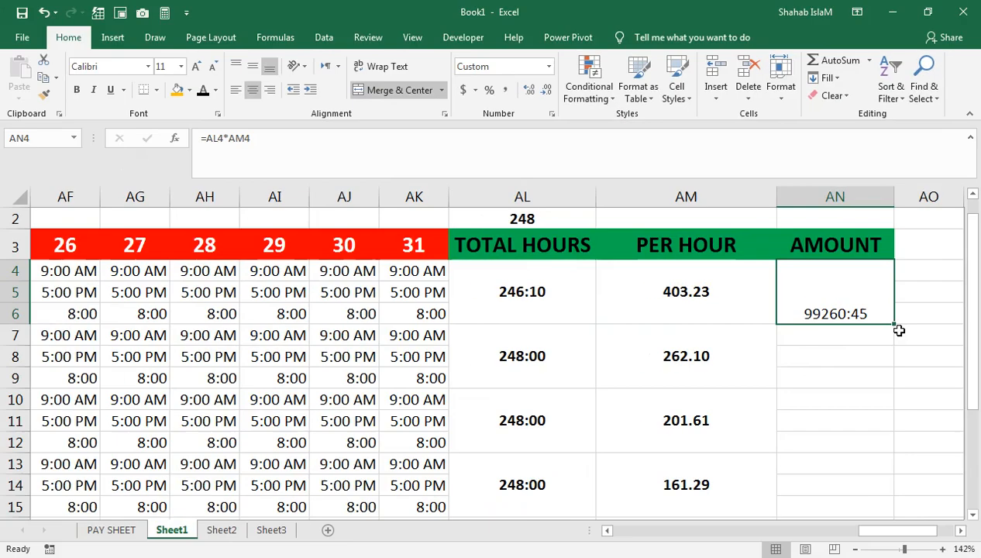
left_click_drag(895, 325, 817, 461)
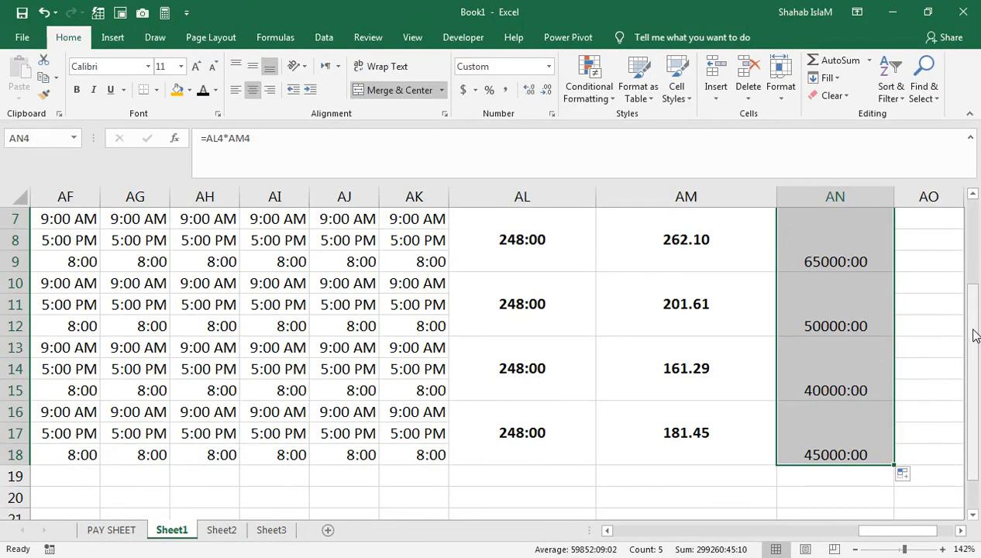
left_click_drag(970, 334, 974, 258)
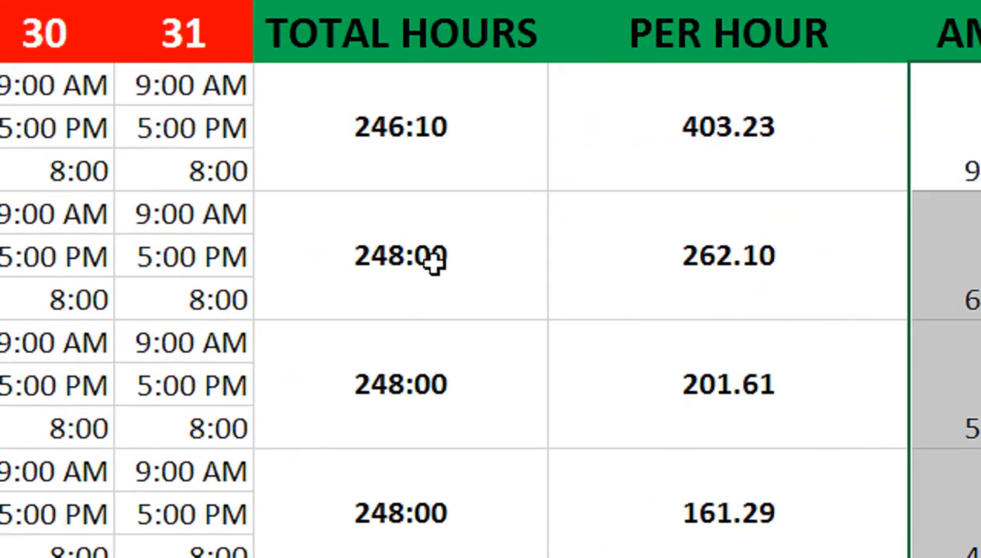
Compare record 2's monthly salary with its total hours and calculated amount at the far end of the row
left_click(427, 259)
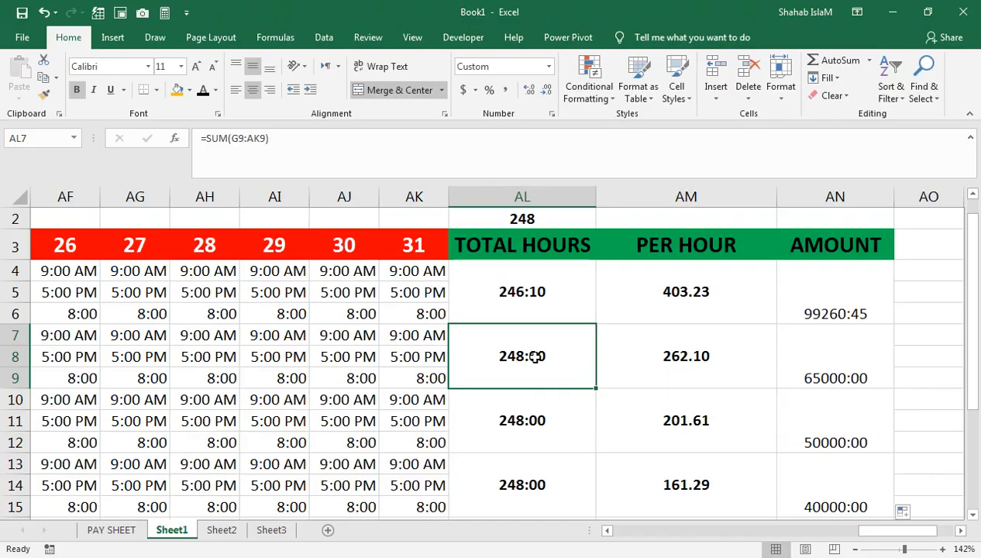
key("Home")
key("Right")
key("Right")
key("Right")
key("Right")
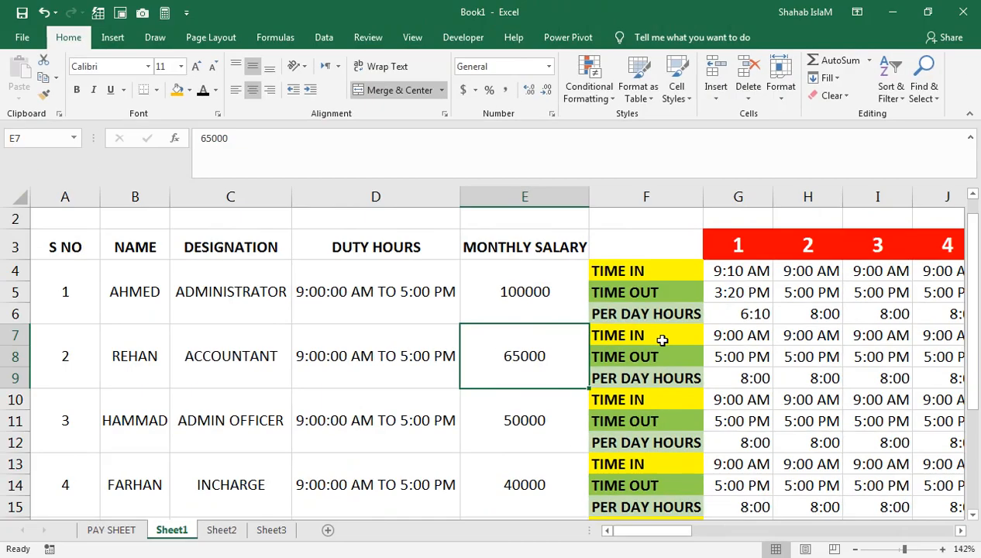
key("ctrl+Right")
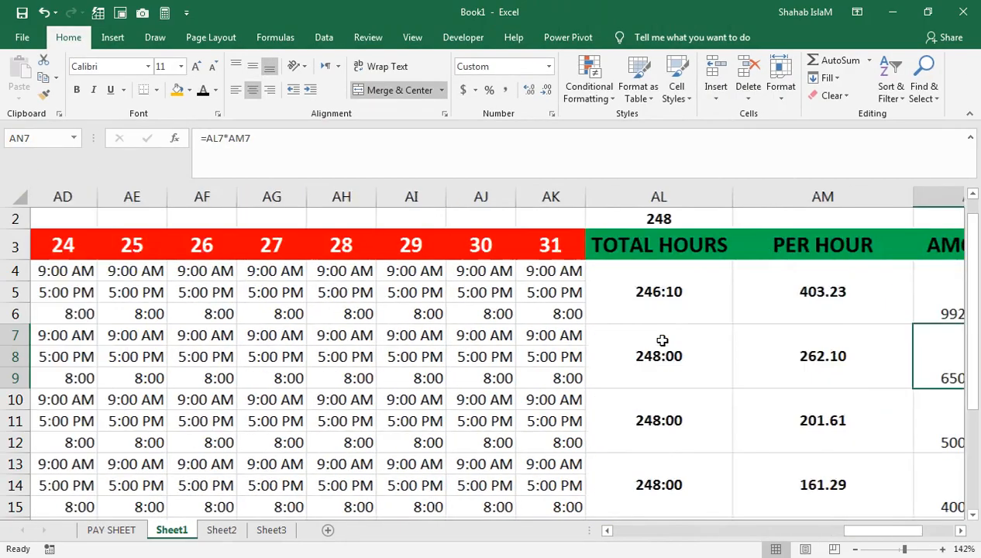
key("ctrl+Right")
key("ctrl+Left")
key("ctrl+Left")
key("ctrl+Right")
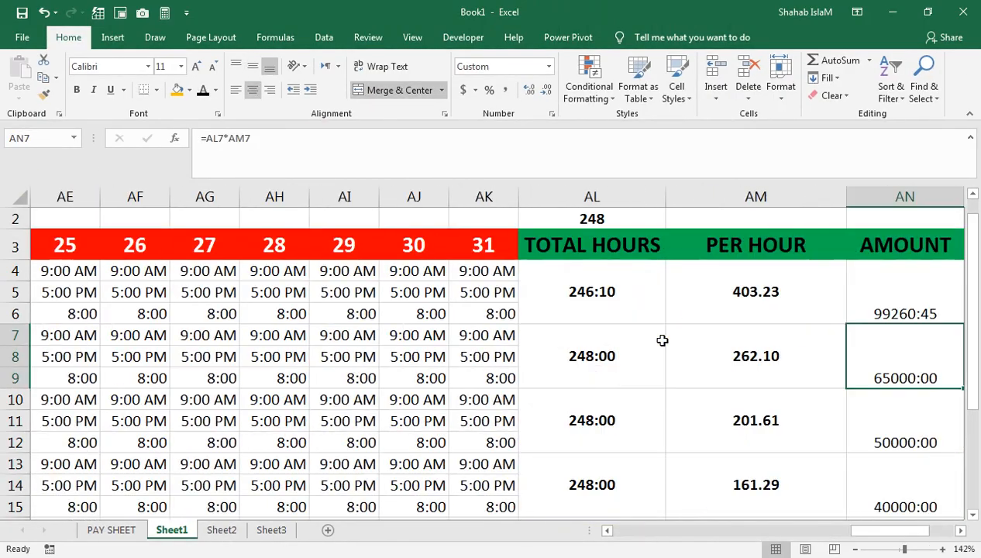
Middle-align and bold record 1's AMOUNT cell, and copy its formatting onto the AMOUNT cells of the other records
key("ctrl+Up")
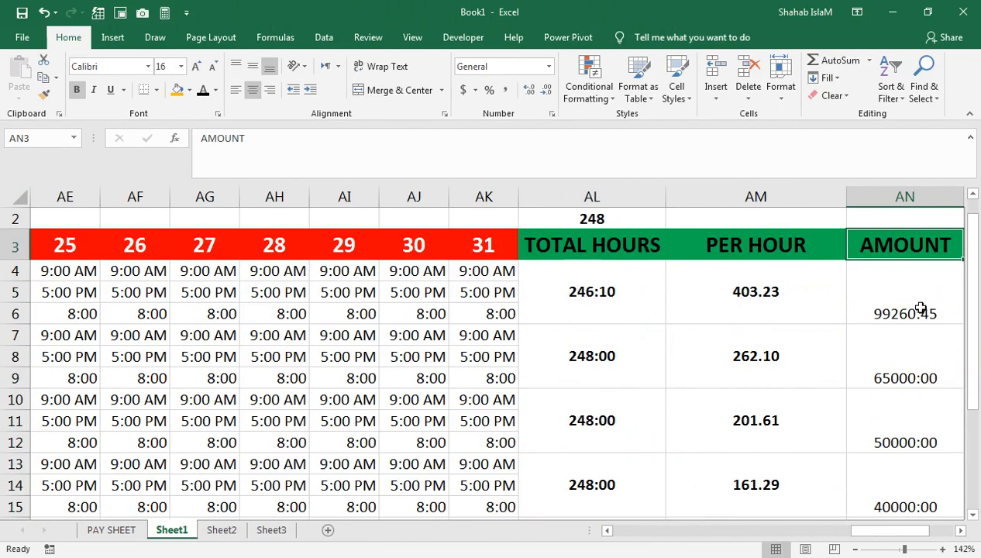
key("Down")
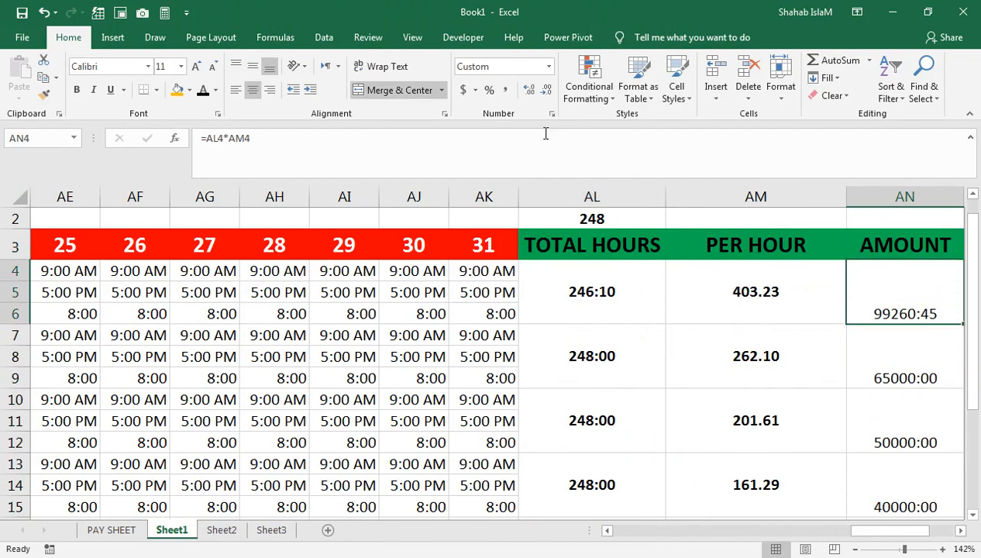
left_click(252, 69)
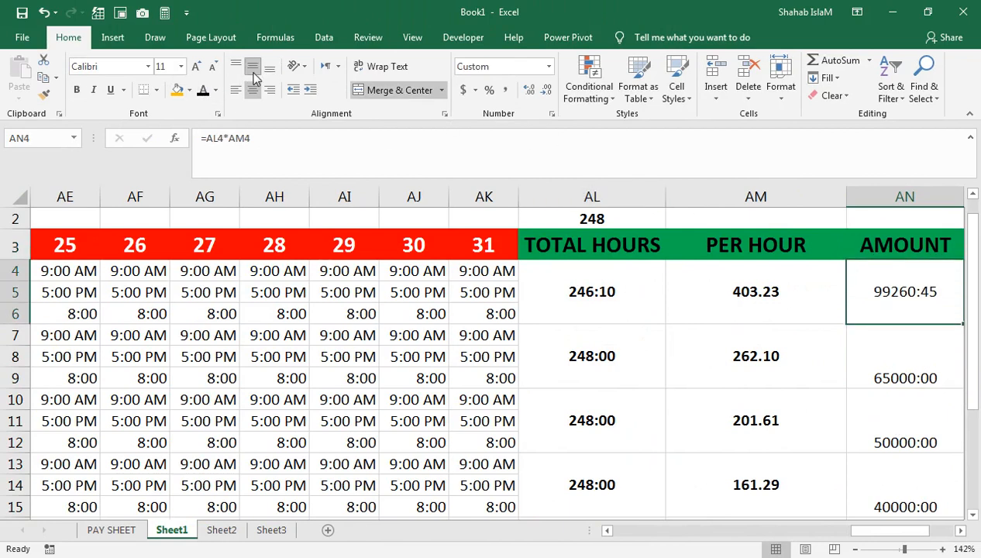
left_click(77, 90)
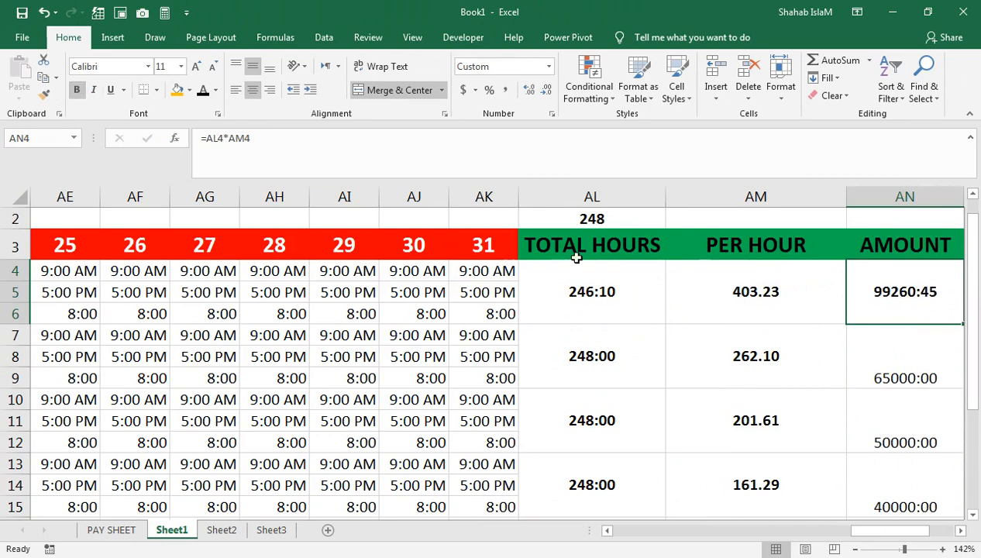
left_click(41, 99)
mouse_move(883, 341)
left_mouse_down()
mouse_move(899, 441)
mouse_move(862, 426)
left_mouse_up()
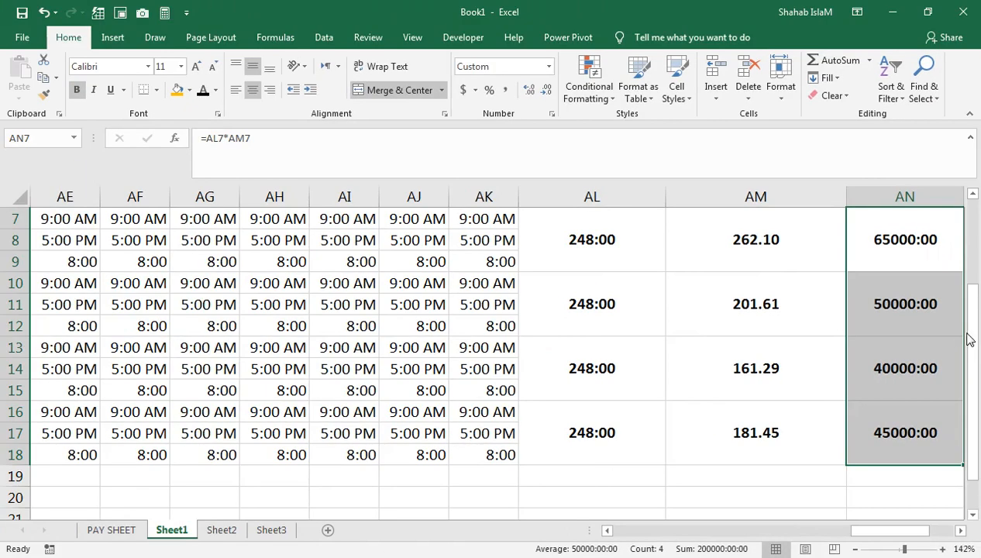
Try to reduce the decimal places of all AMOUNT values in AN4:AN18
left_click_drag(967, 363, 962, 305)
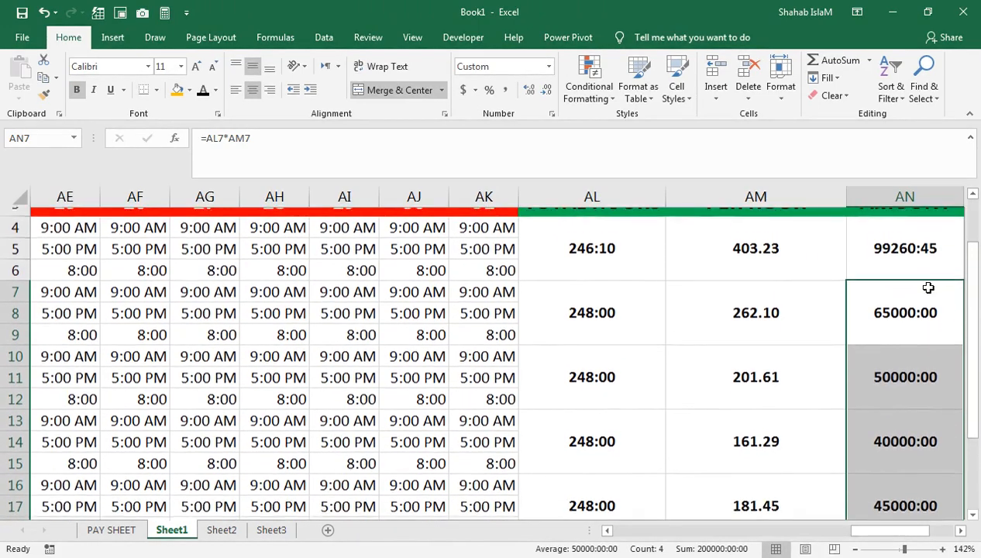
left_click_drag(909, 252, 878, 433)
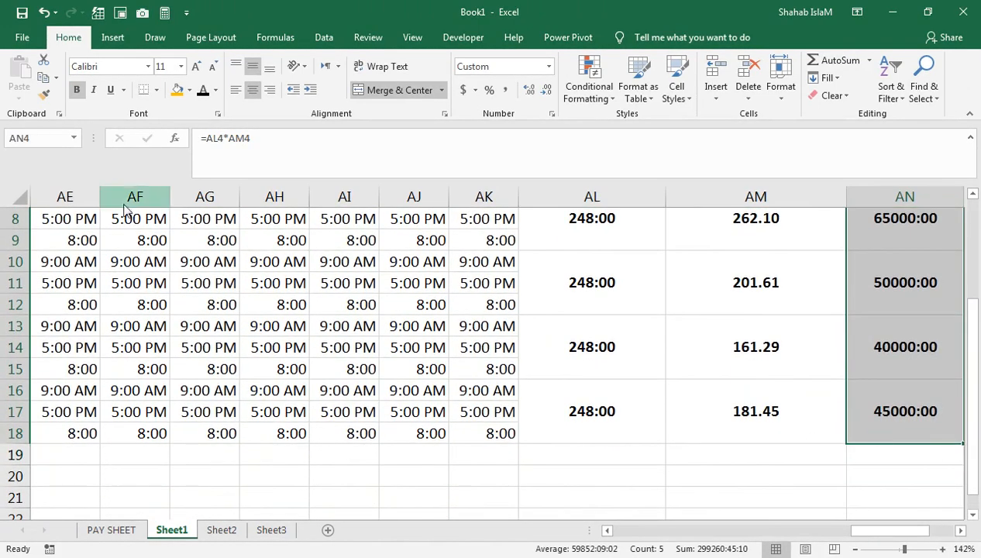
left_click(546, 89)
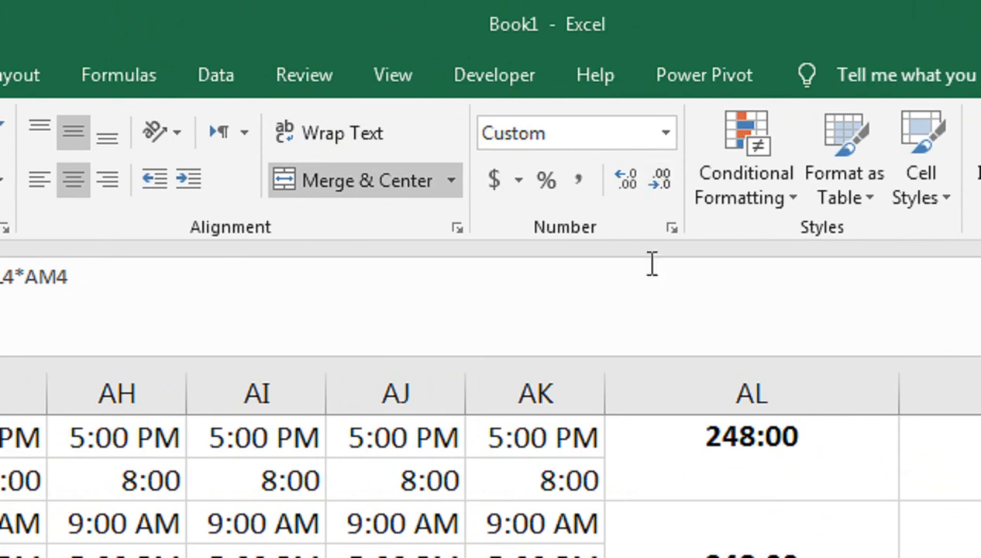
left_click(664, 186)
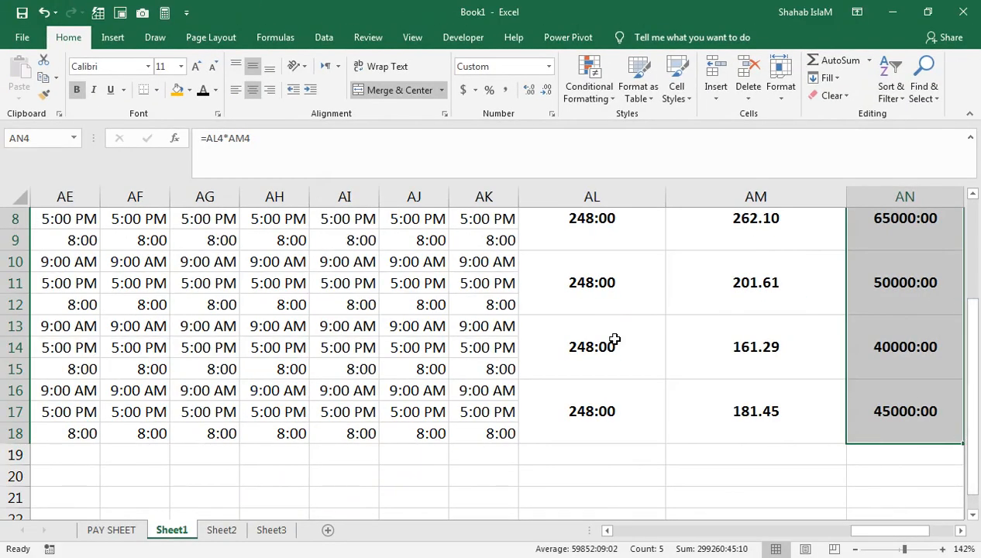
key("ctrl+z")
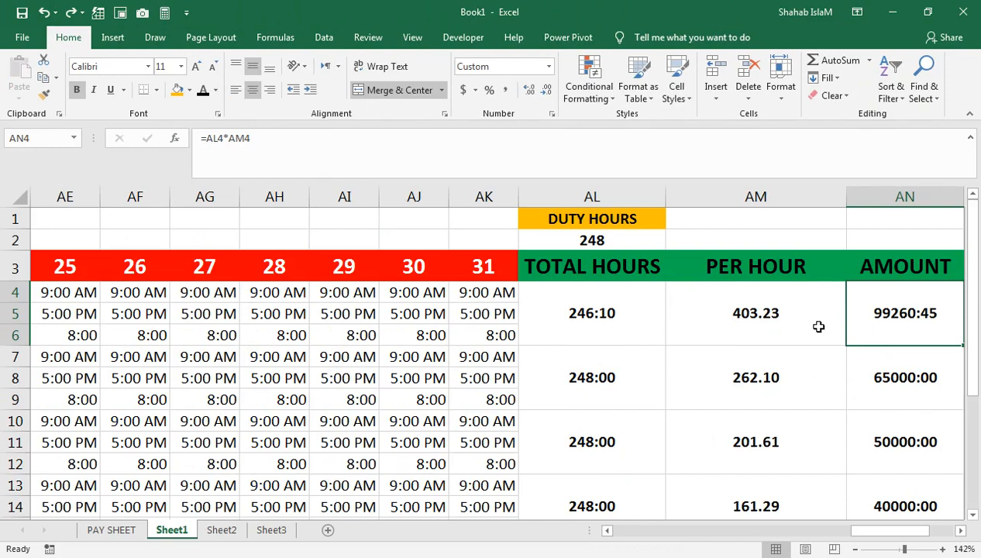
Widen column AO and enter the header ADVANCE in AO3 beside AMOUNT
left_click_drag(871, 531, 903, 531)
left_click_drag(667, 199, 778, 228)
left_click(617, 345)
type("VANCE")
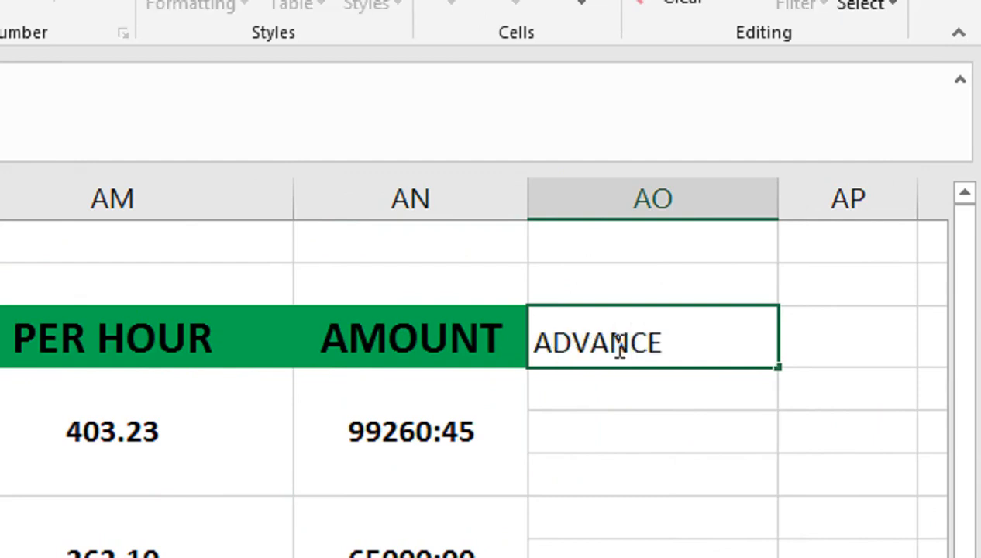
key("Return")
key("Return")
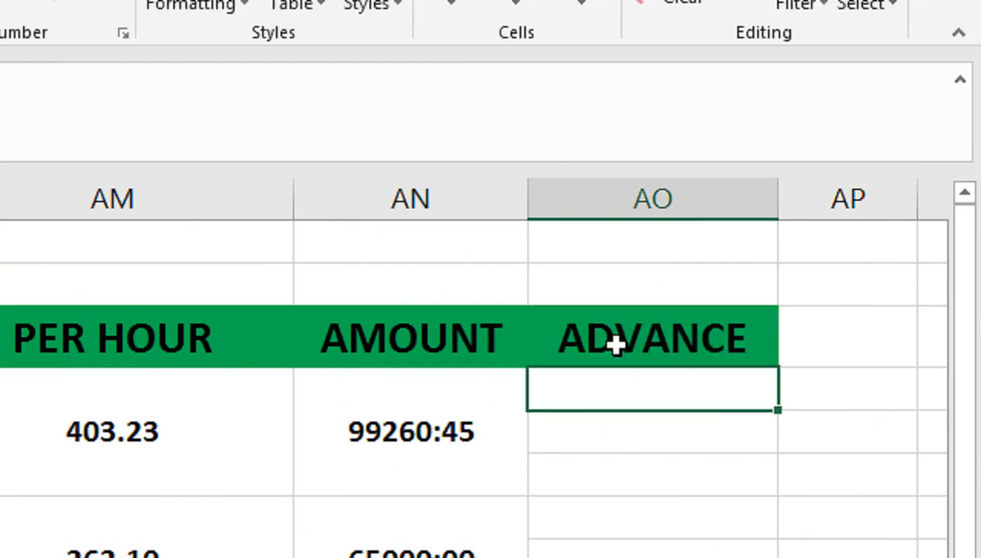
Merge and center cells AO4:AO6 under ADVANCE and enter 1200 as record 1's advance
key("shift+Down")
key("shift+Down")
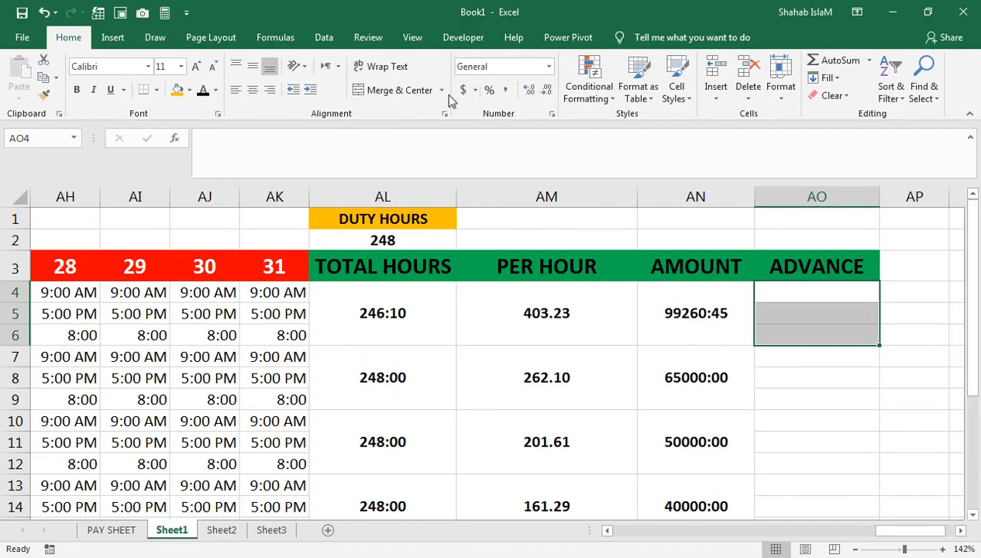
left_click(428, 90)
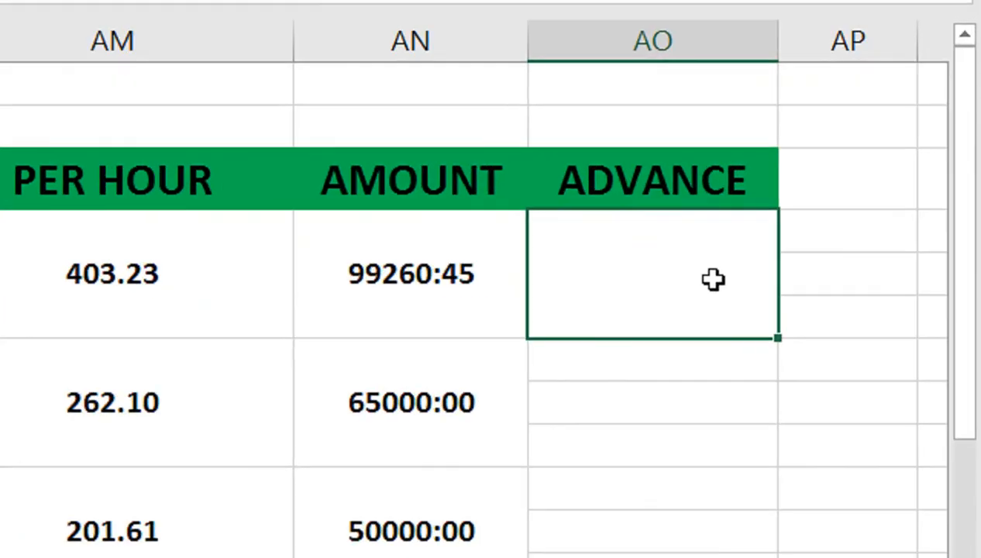
type("12000")
key("Return")
left_click(713, 279)
type("1200")
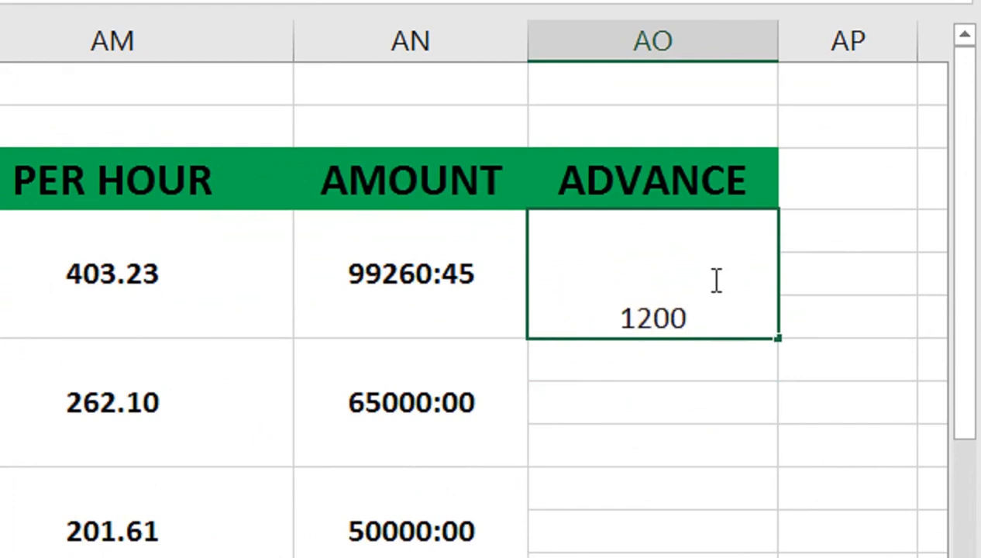
key("Return")
Middle-align record 1's ADVANCE cell, fill it down to the other records through row 18, and bold the filled cells
left_click(713, 278)
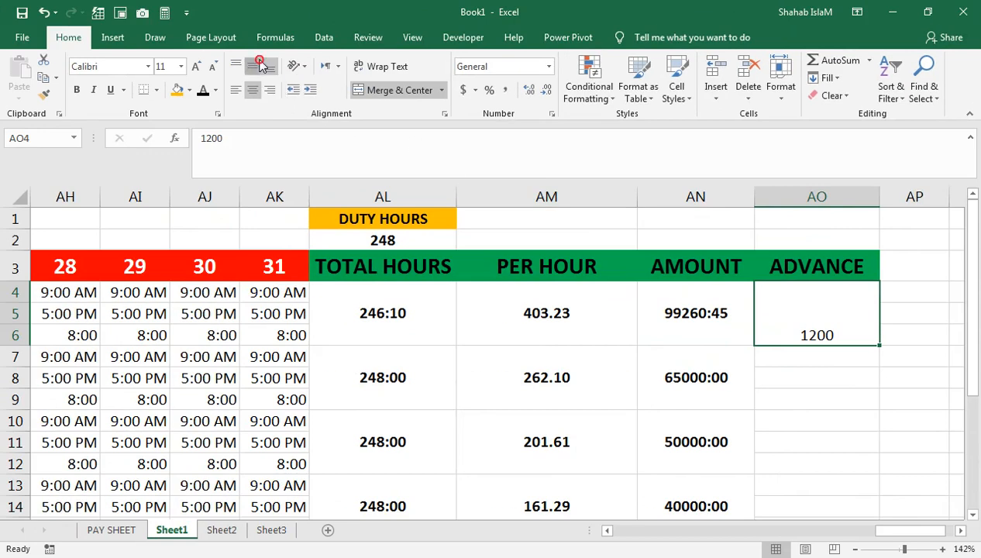
left_click(252, 67)
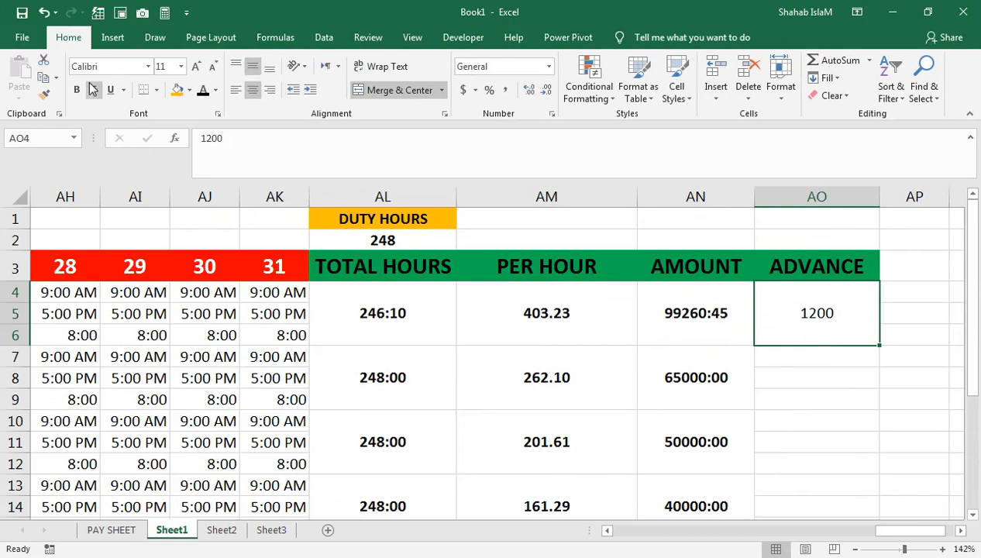
left_click_drag(879, 344, 838, 383)
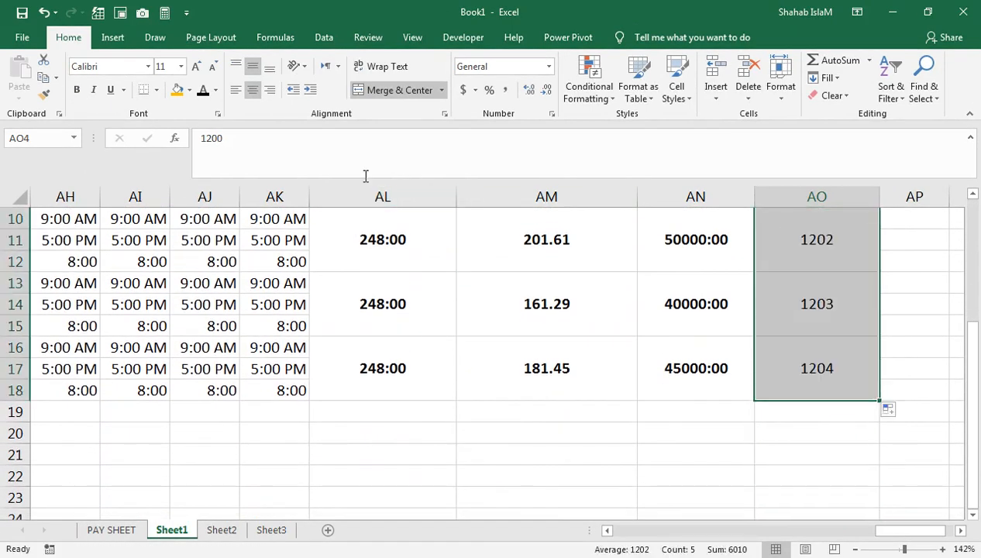
left_click(77, 90)
scroll(953, 403, "up", 3)
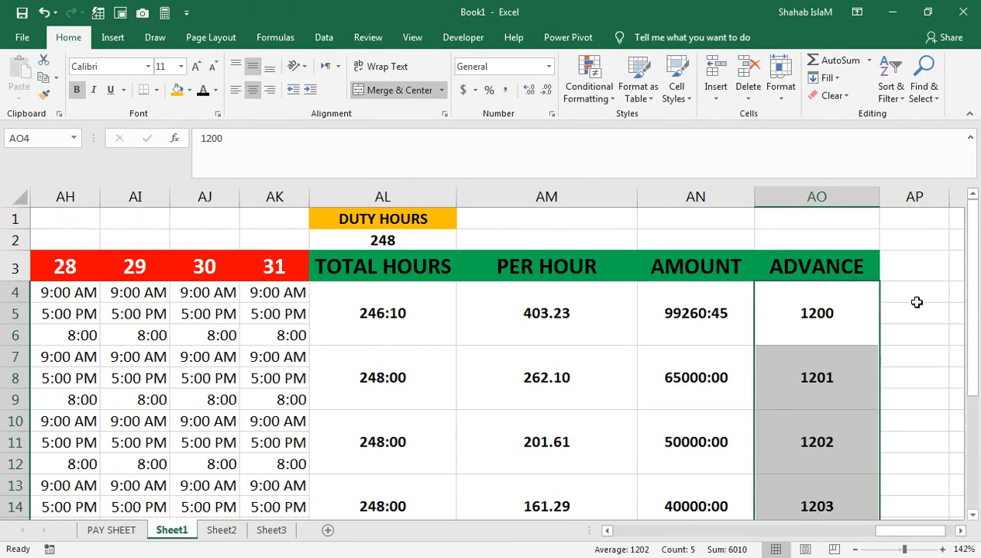
Widen the empty column AP beside ADVANCE
left_click(906, 266)
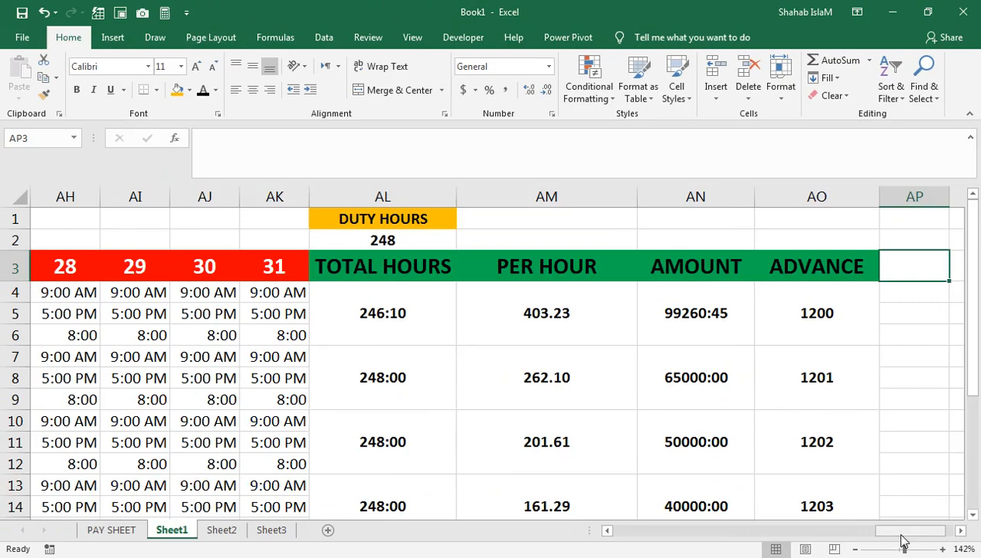
left_click_drag(901, 533, 924, 533)
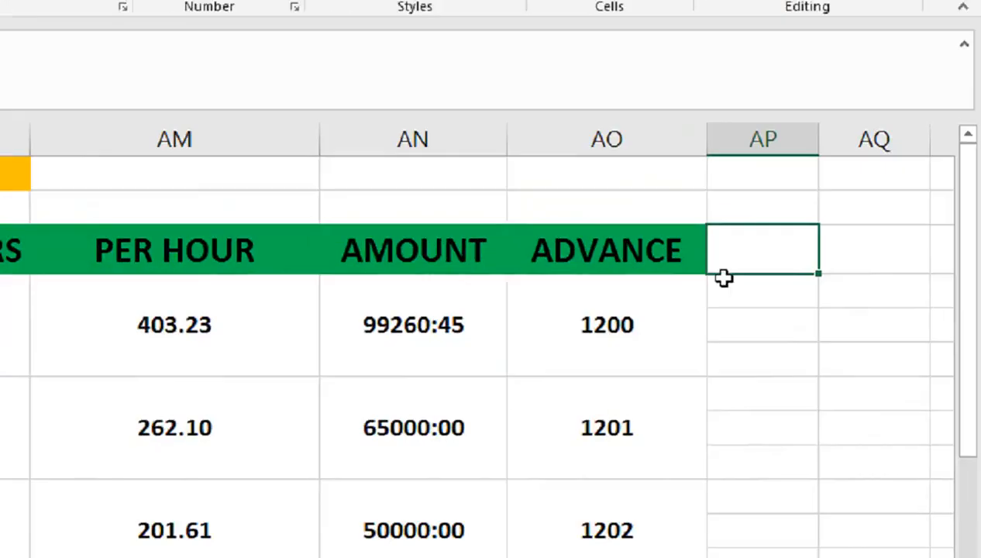
left_click_drag(845, 161, 900, 167)
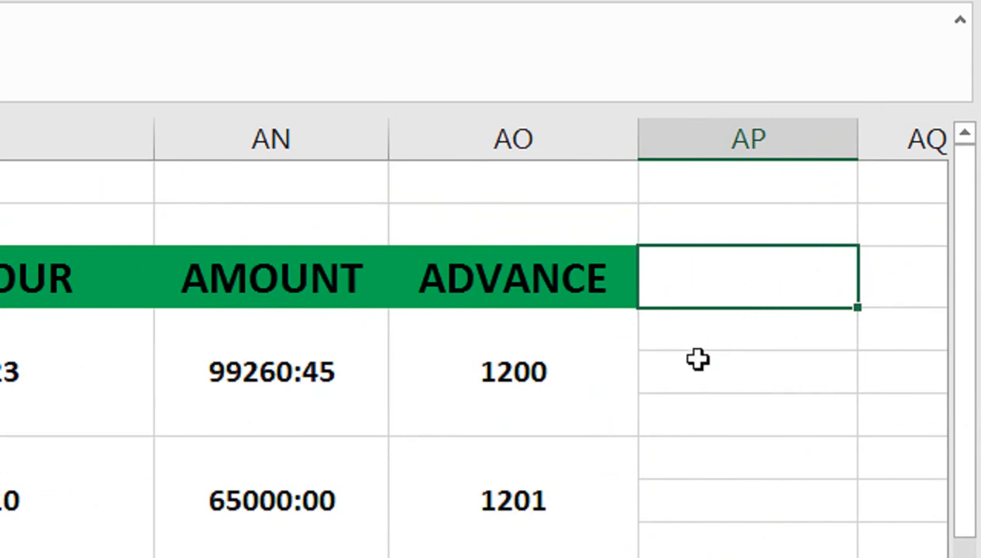
Delete the whole ADVANCE column AO and select record 1's AMOUNT cell AN4
key("Left")
key("Down")
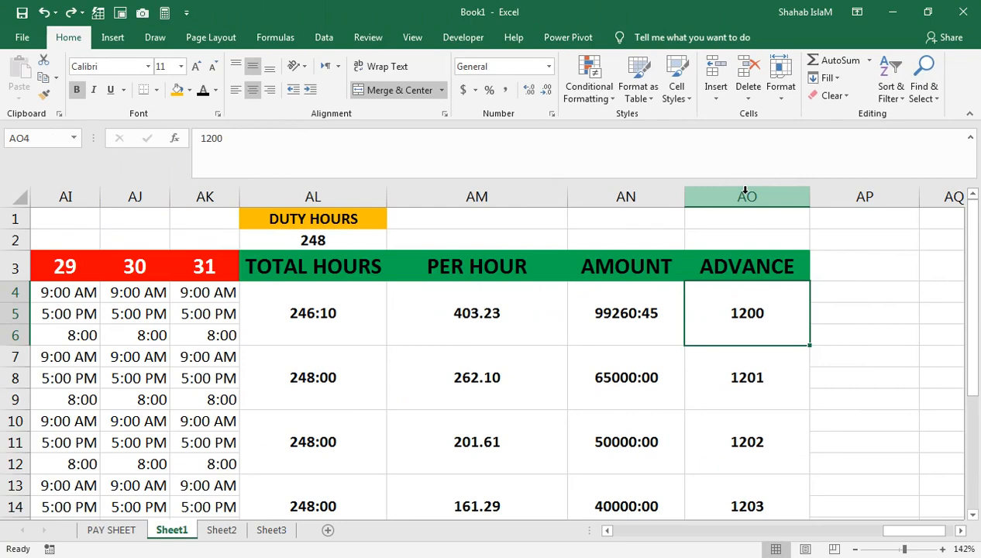
right_click(506, 136)
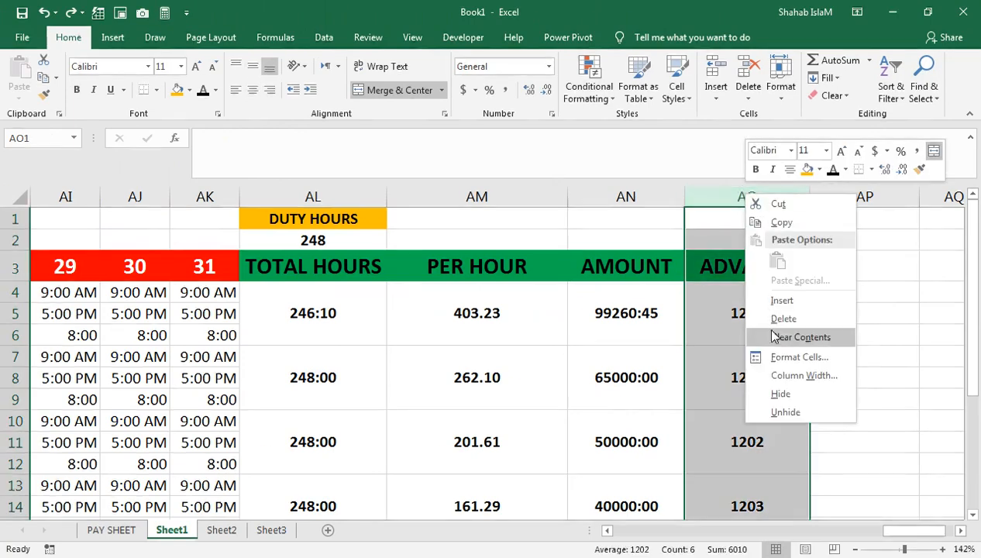
left_click(781, 321)
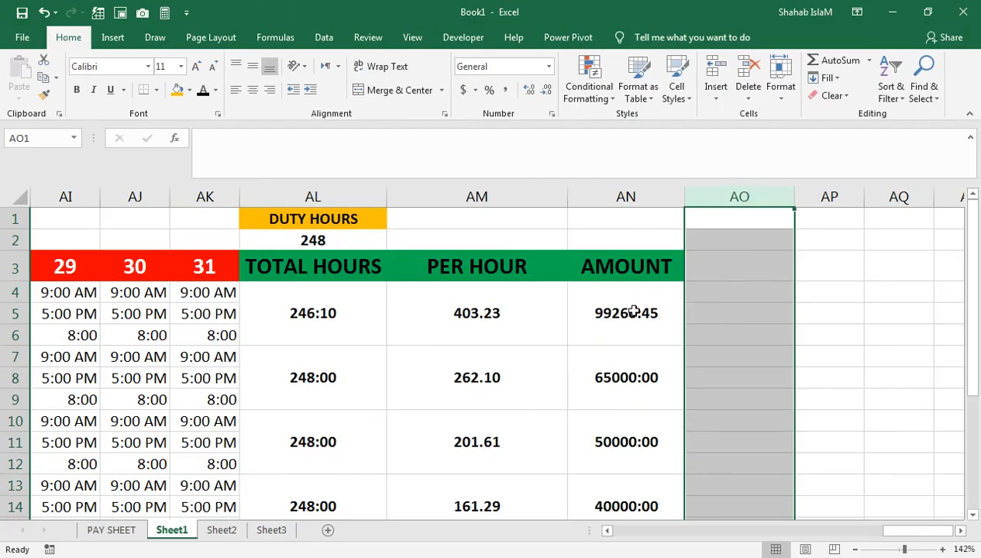
left_click(288, 375)
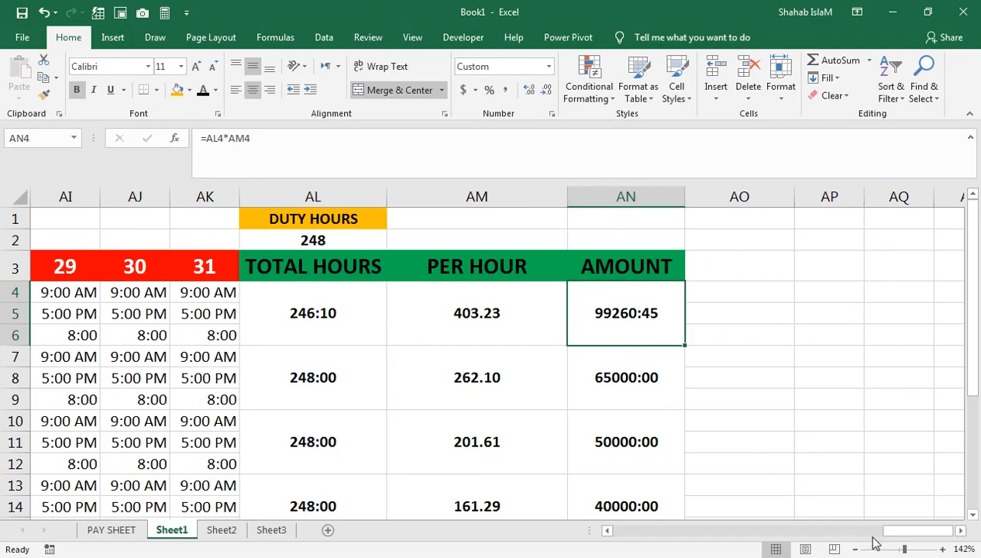
left_click_drag(883, 531, 607, 521)
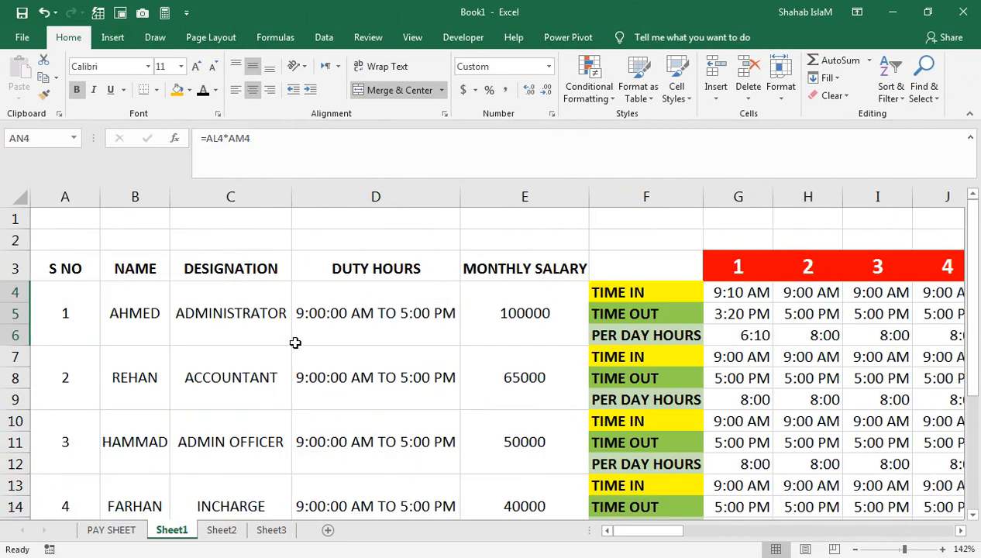